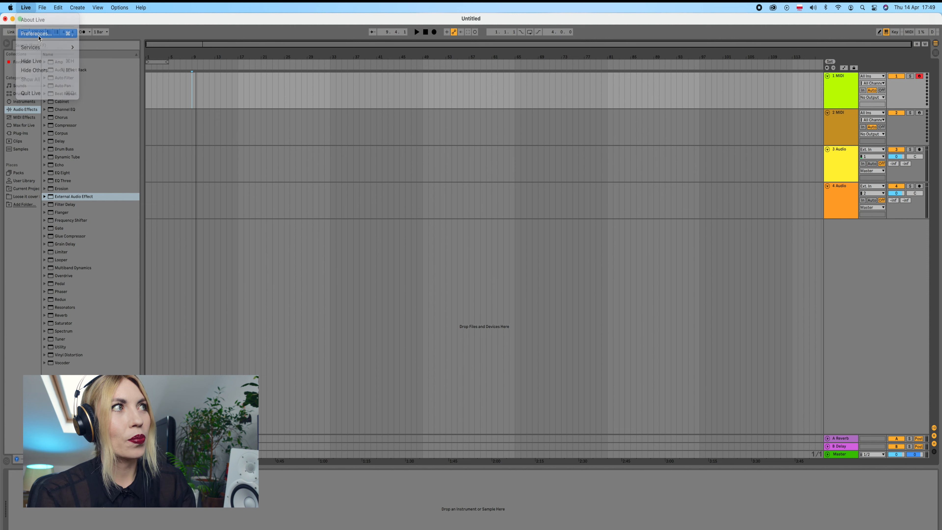
- Open the audio preferences and set both the input and output device to Scarlett 18i8 USB (20 In, 8 Out)
left_click(34, 23)
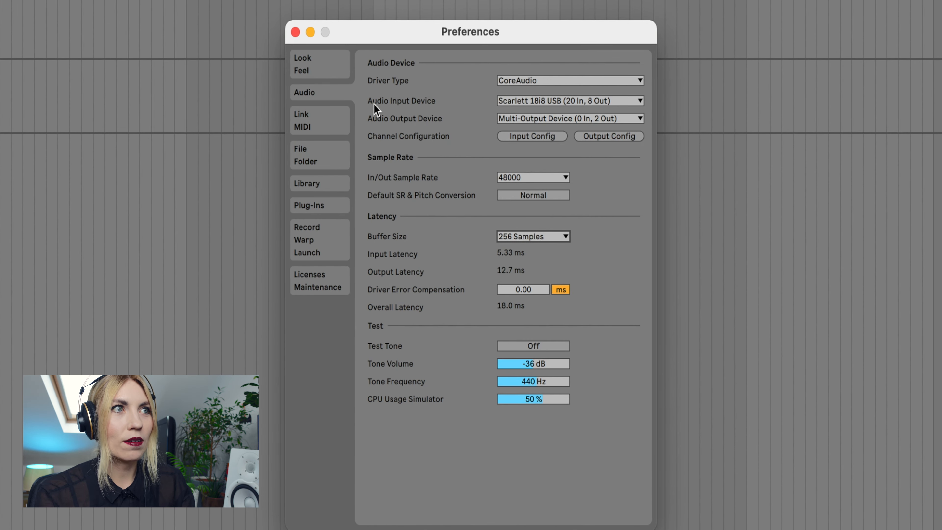
left_click(516, 107)
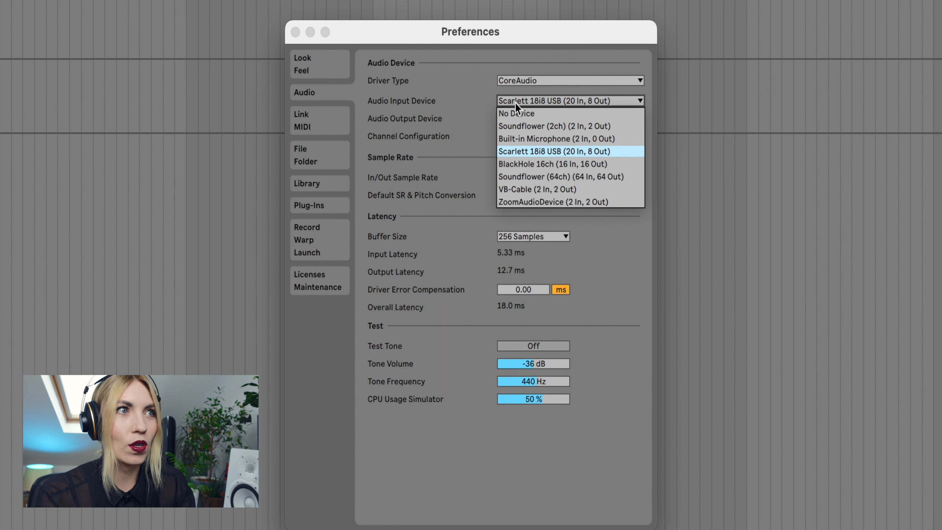
left_click(528, 152)
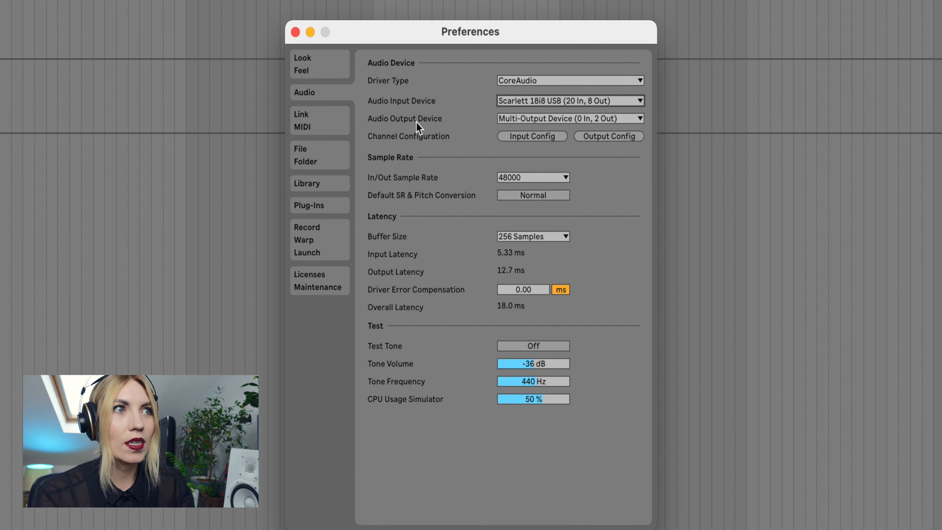
left_click(532, 120)
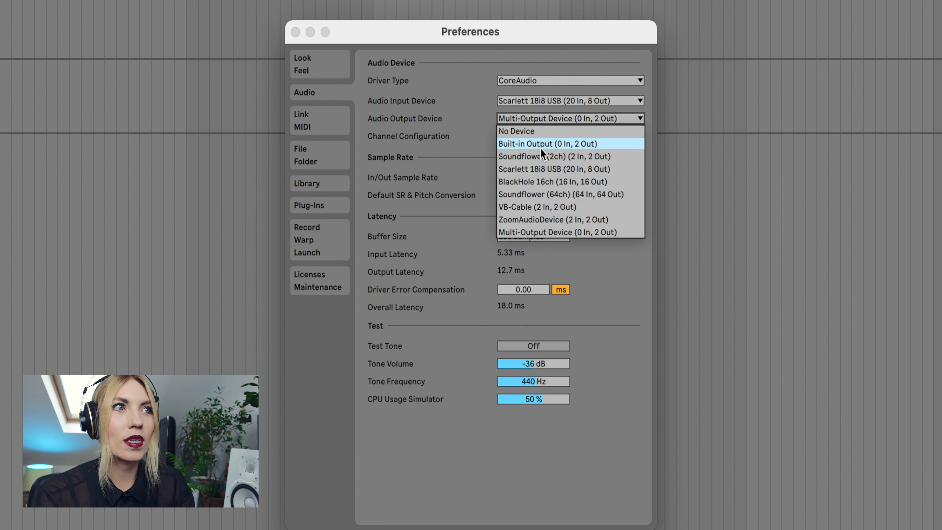
left_click(537, 170)
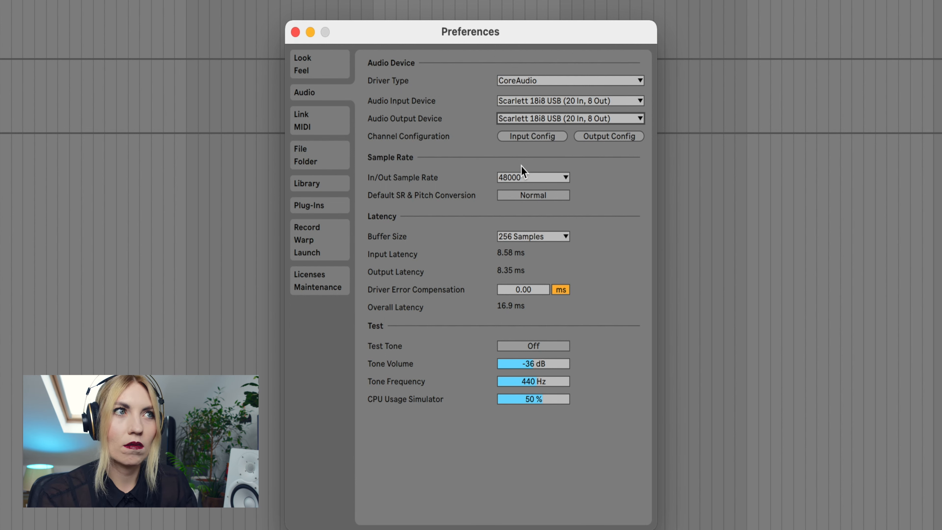
- Review the built-in microphone among the audio input devices and set the audio output device to Built-in Output (0 In, 2 Out)
left_click(527, 101)
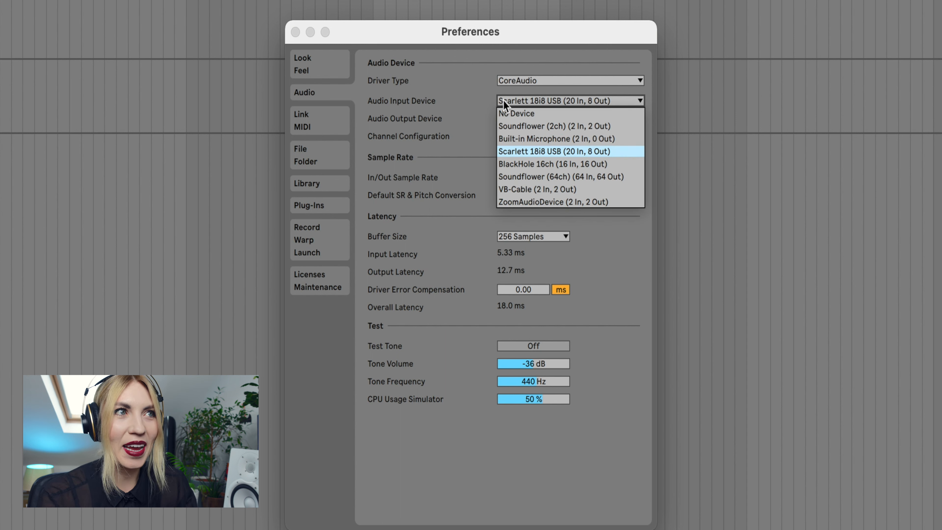
left_click(524, 141)
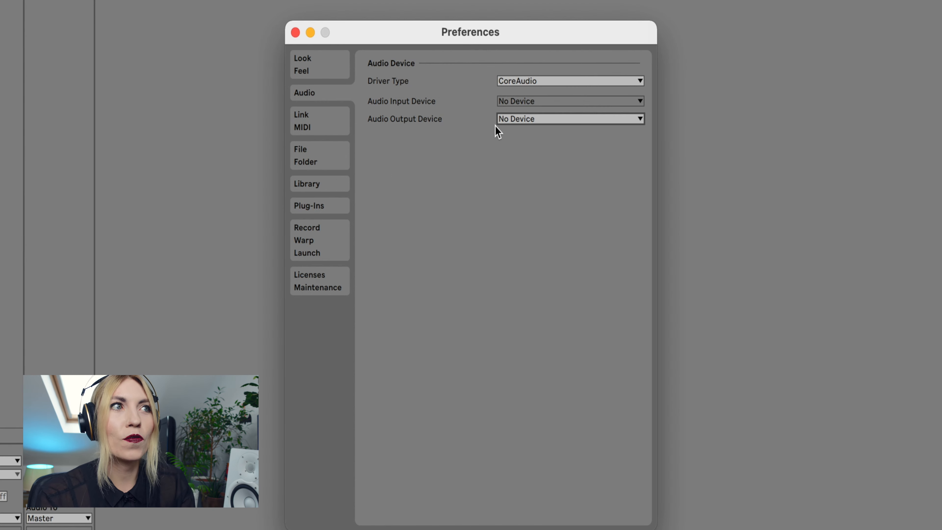
left_click(525, 122)
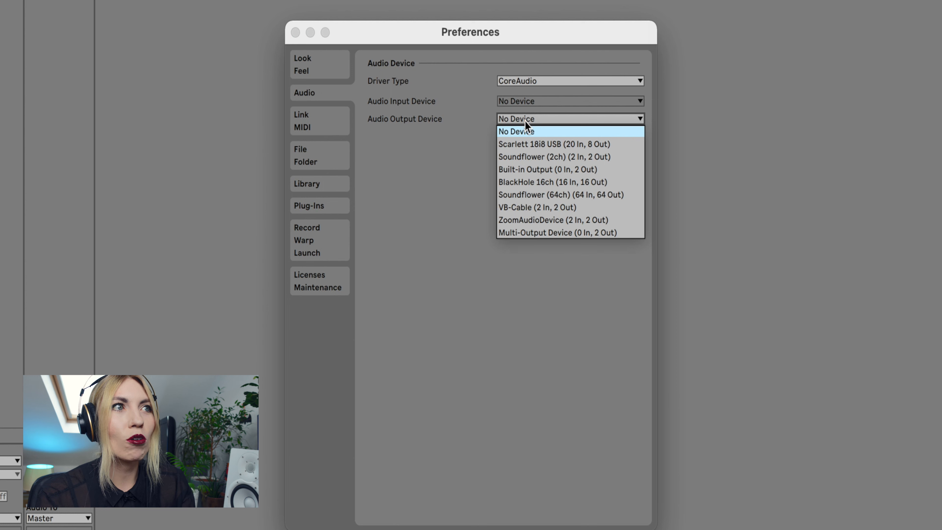
left_click(535, 169)
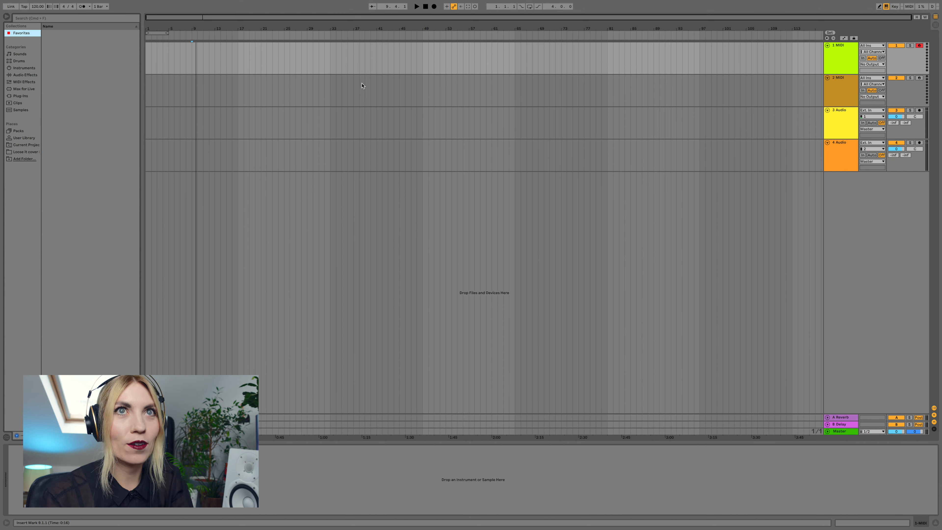
- Compare the Session View with the Arrangement View and finish in the Arrangement View
left_click(936, 25)
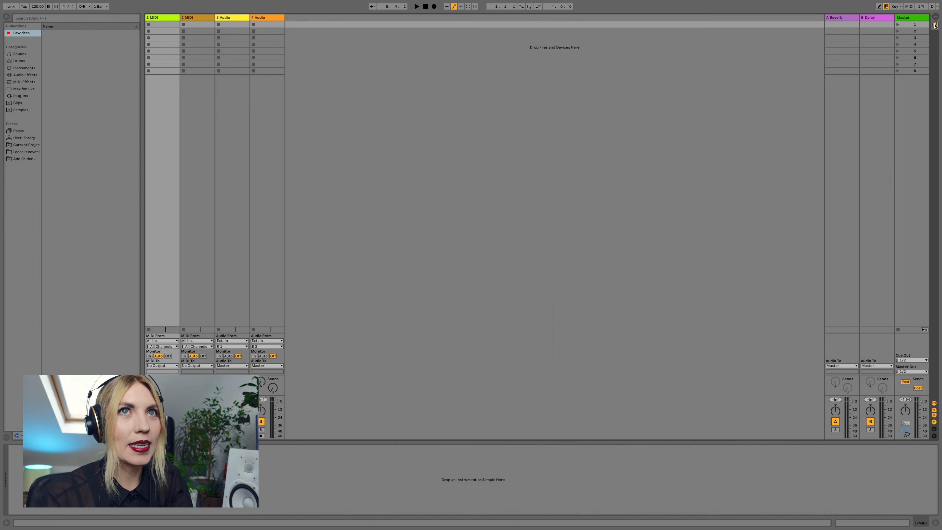
left_click(935, 24)
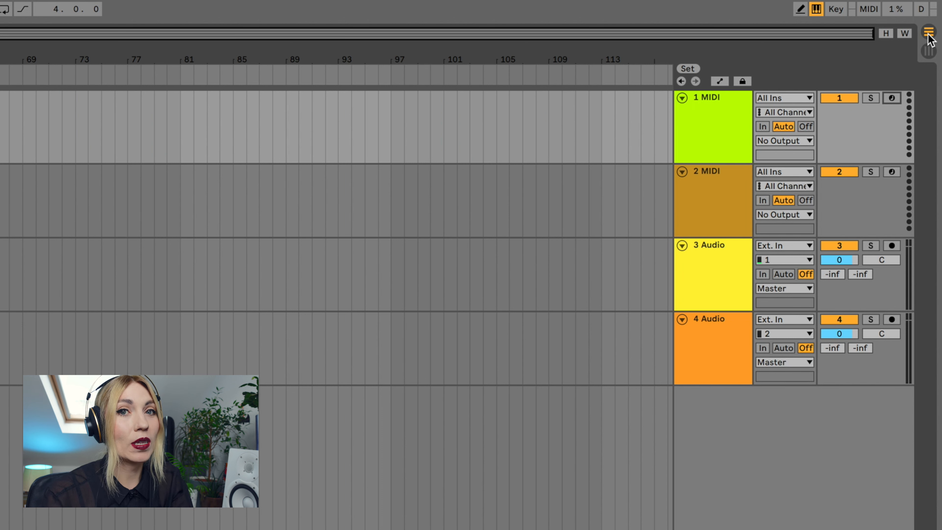
left_click(930, 52)
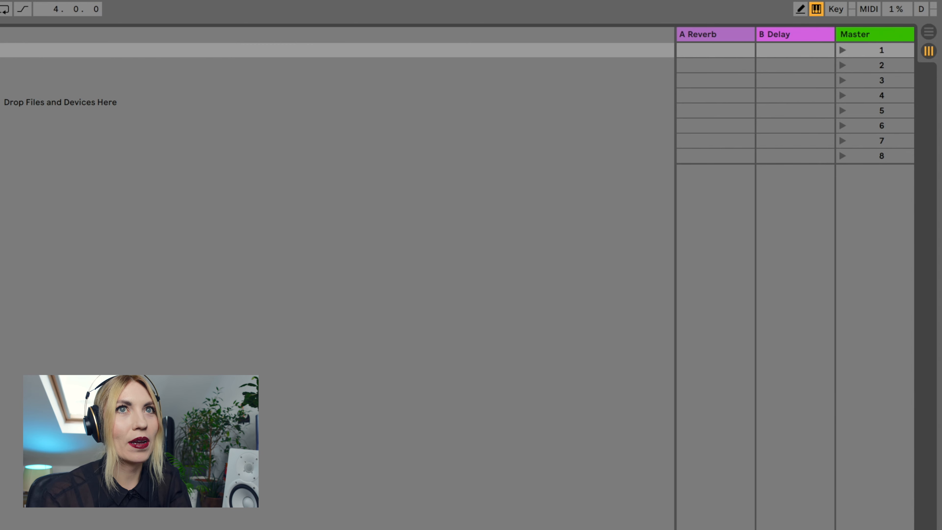
left_click(931, 33)
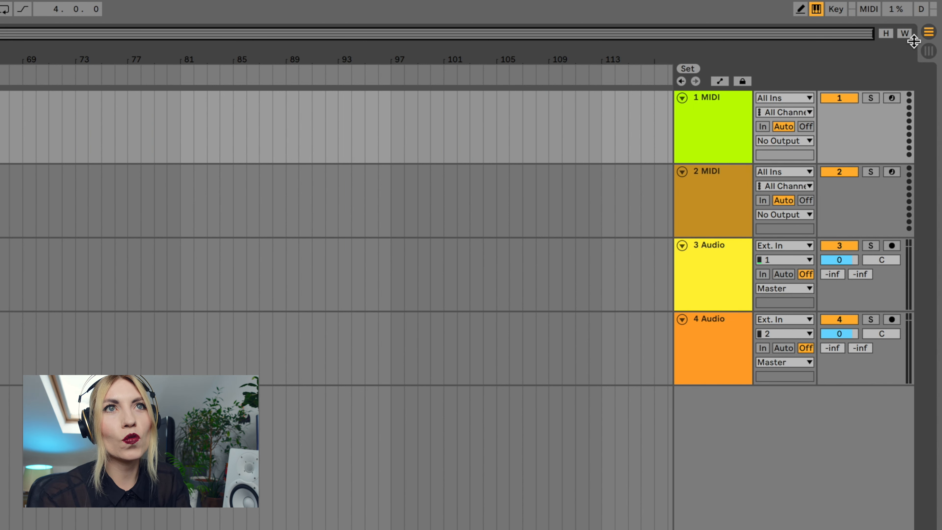
- Move the 3 Audio track to the top of the track list, above the 1 MIDI track
left_click_drag(723, 268, 719, 99)
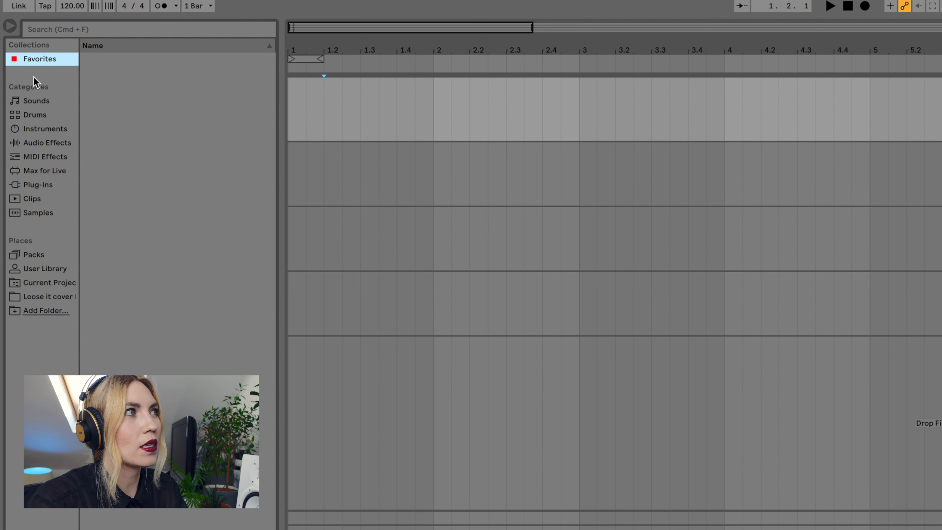
- Search the sample library for "kick" and browse to the kick drum samples
left_click(38, 212)
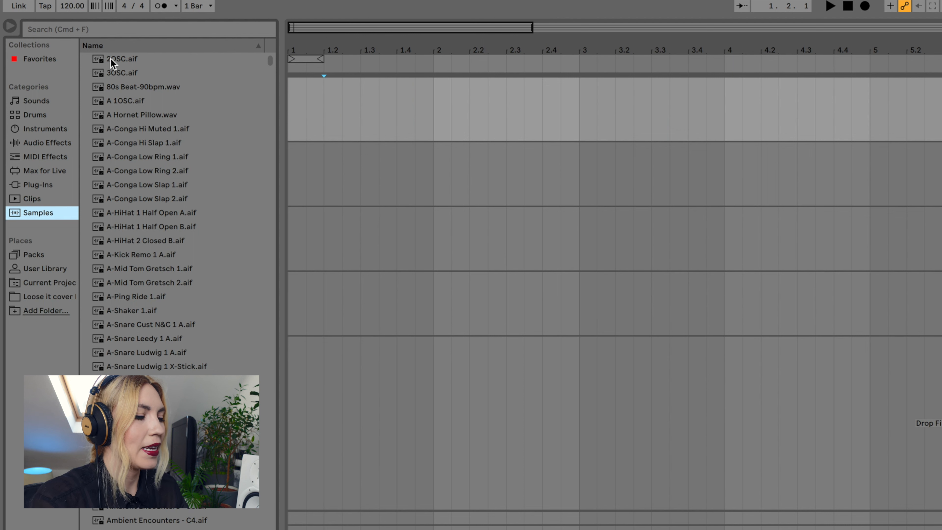
left_click(118, 30)
type("kick")
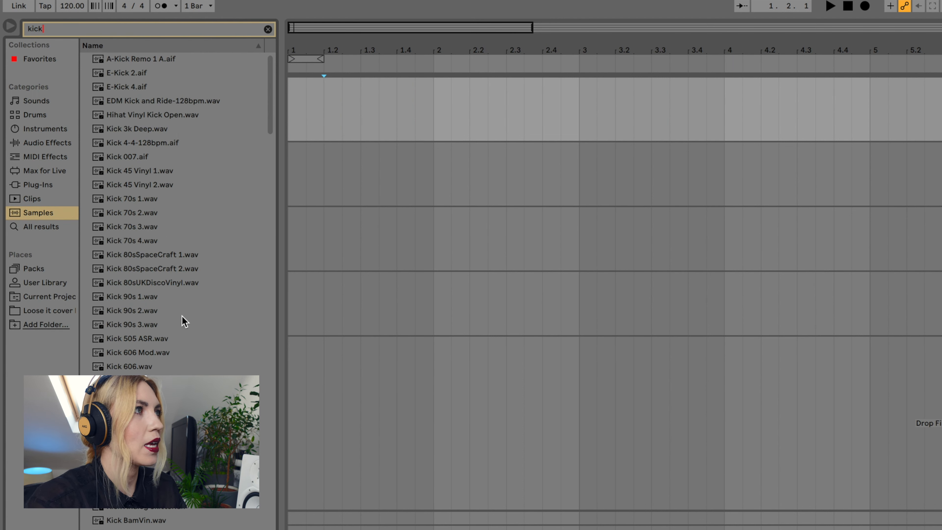
scroll(194, 347, "down", 3)
scroll(193, 348, "down", 15)
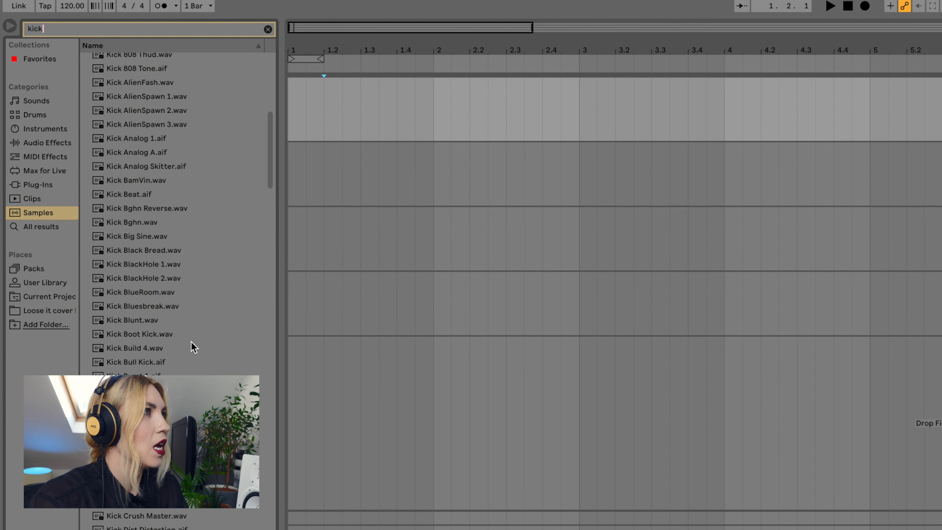
scroll(194, 348, "down", 1)
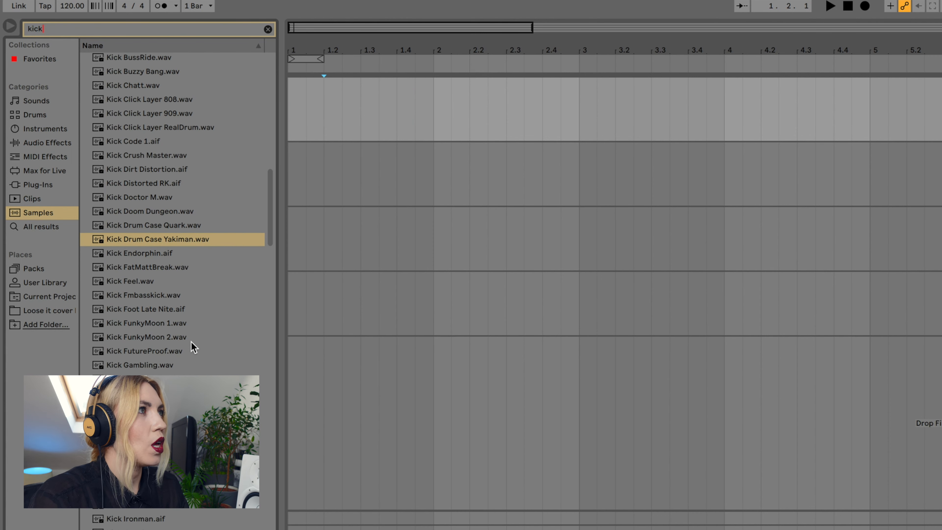
- Preview Kick Drum Case Yakiman.wav and place it at the start of bar 1 on the first audio track
left_click(177, 239)
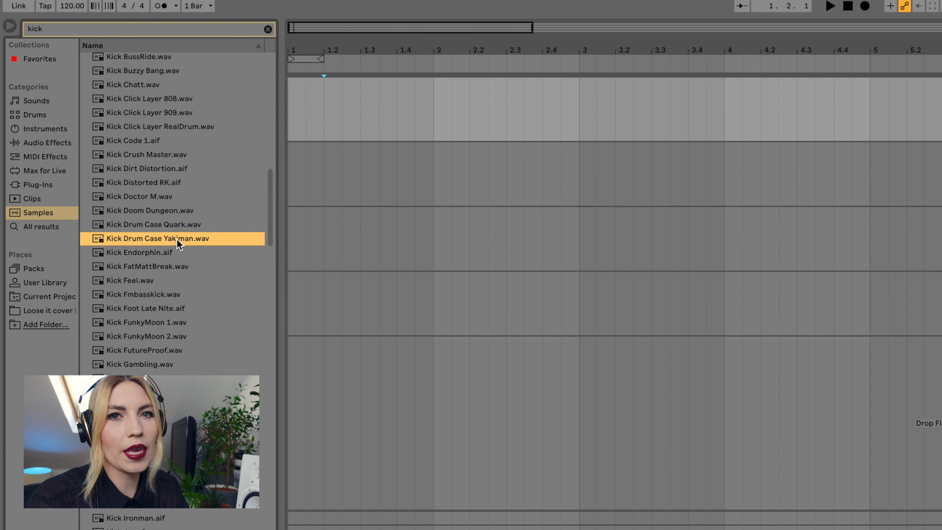
mouse_move(177, 239)
left_mouse_down()
mouse_move(301, 211)
mouse_move(315, 116)
mouse_move(204, 243)
mouse_move(187, 238)
left_mouse_up()
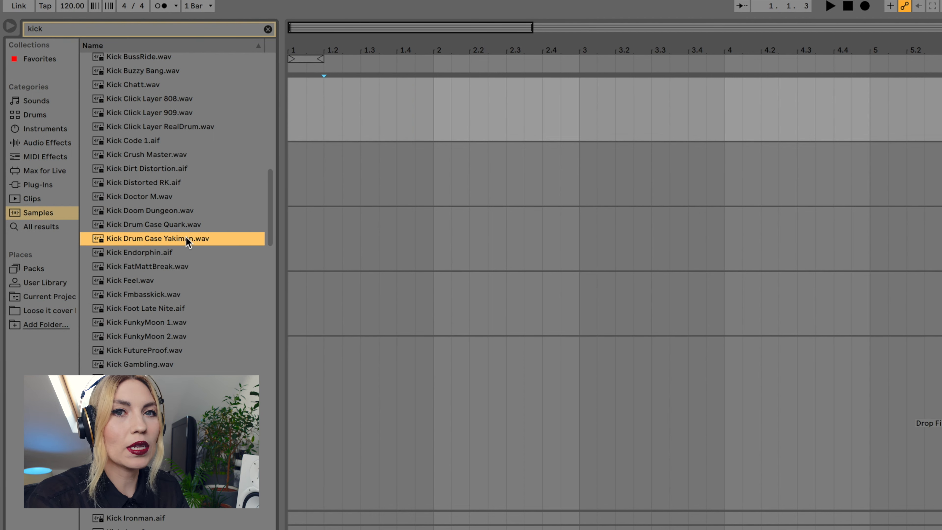
left_click_drag(140, 238, 292, 123)
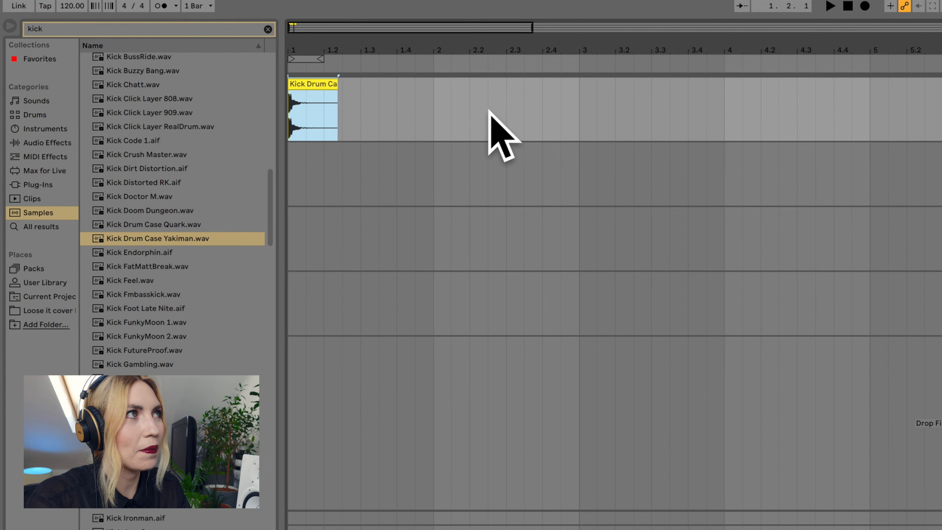
- Trim the end of the kick clip to 1.2 so that it lasts exactly one beat
left_click_drag(414, 29, 360, 27)
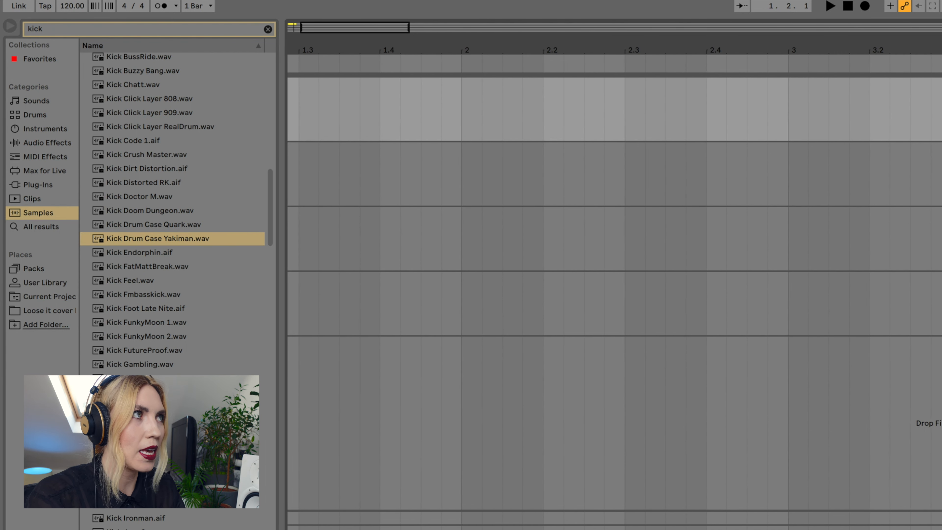
scroll(387, 145, "left", 3)
left_click_drag(397, 84, 368, 83)
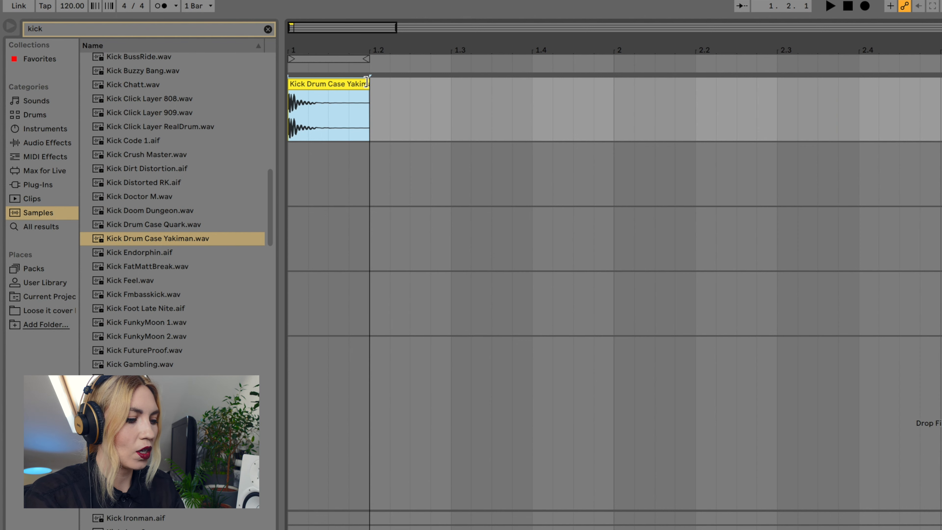
key("minus")
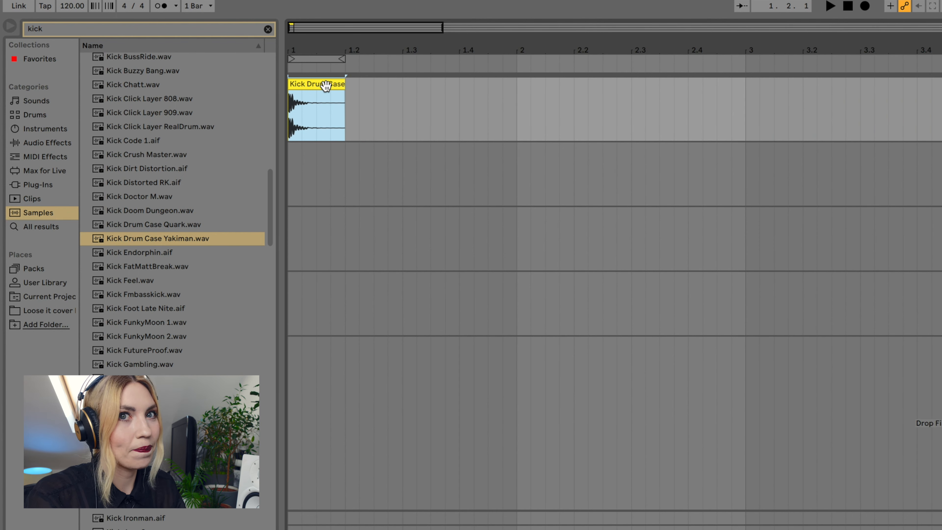
- Duplicate the one-beat kick clip twice to place kicks on beats 1.2 and 1.3
left_click(346, 89)
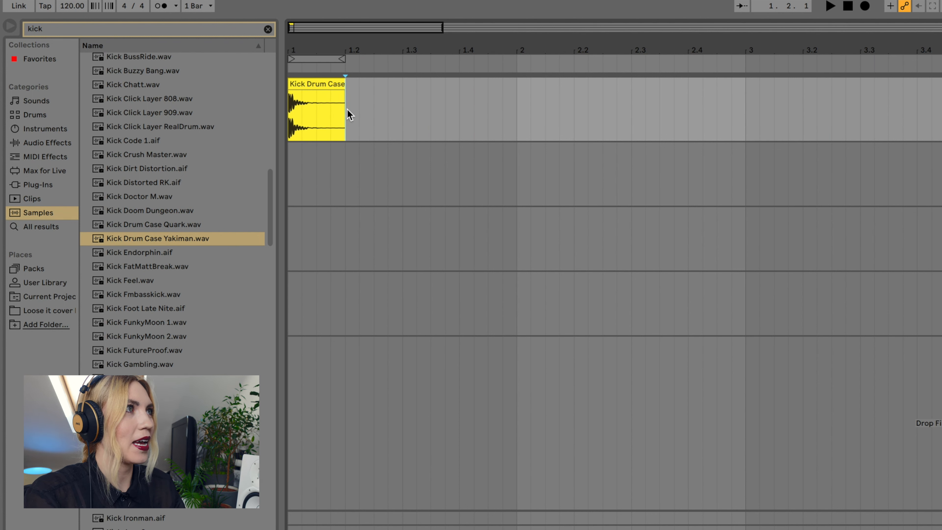
key("ctrl+d")
left_click(403, 118)
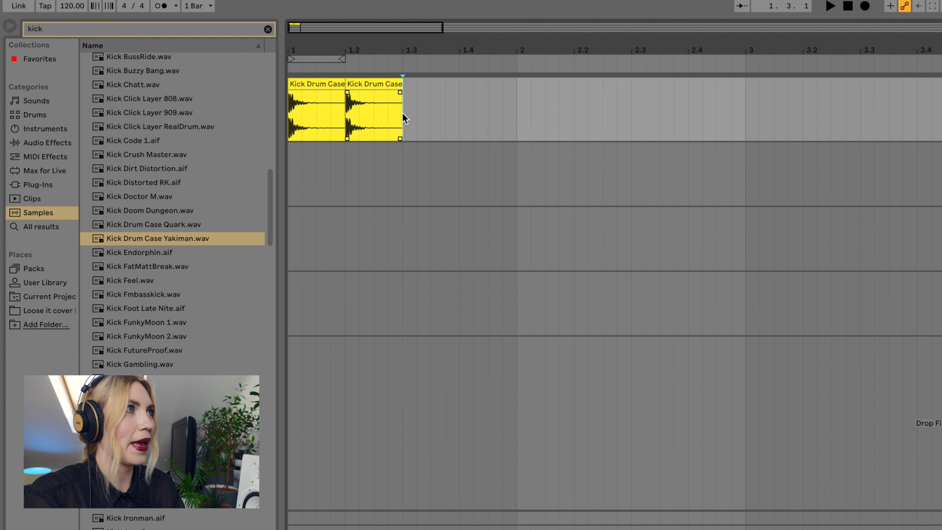
key("ctrl+d")
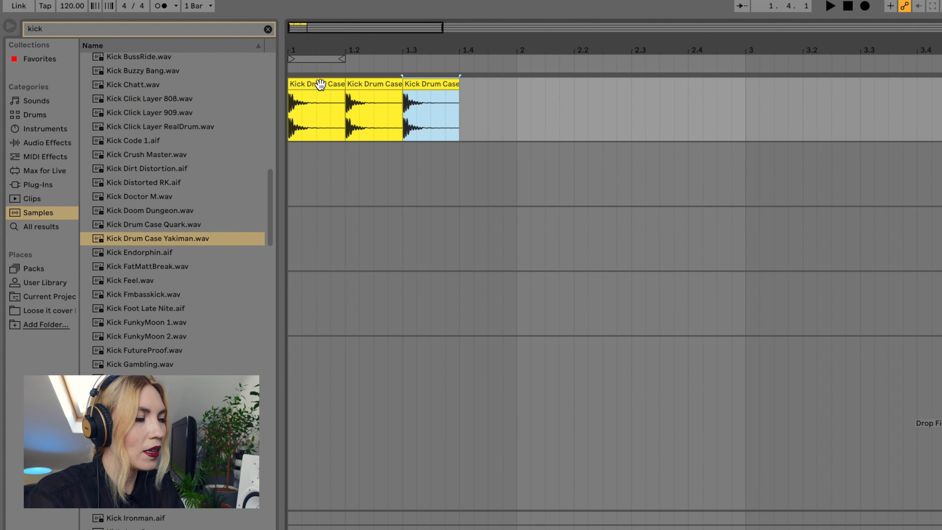
- Select the third kick clip and duplicate it onto beat 1.4 to complete the first bar
left_click_drag(381, 27, 358, 26)
left_click(344, 85)
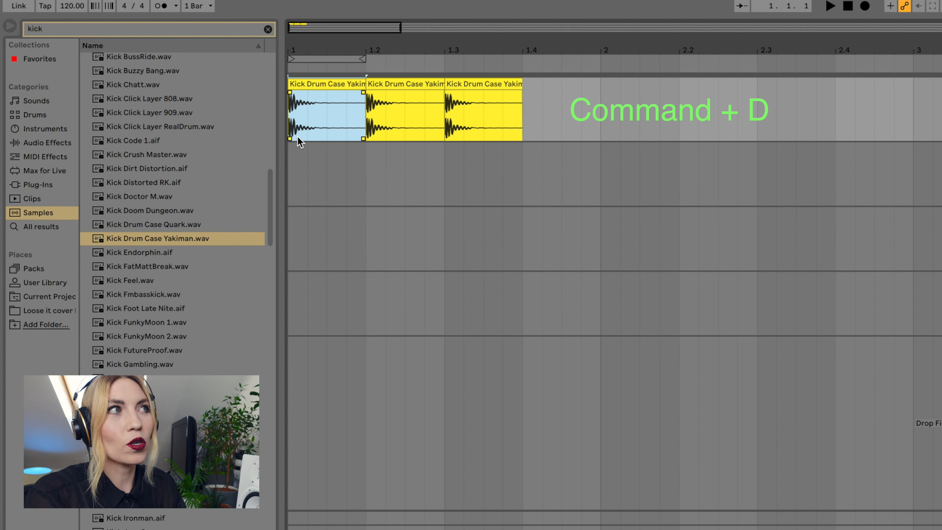
left_click(482, 84)
right_click(480, 85)
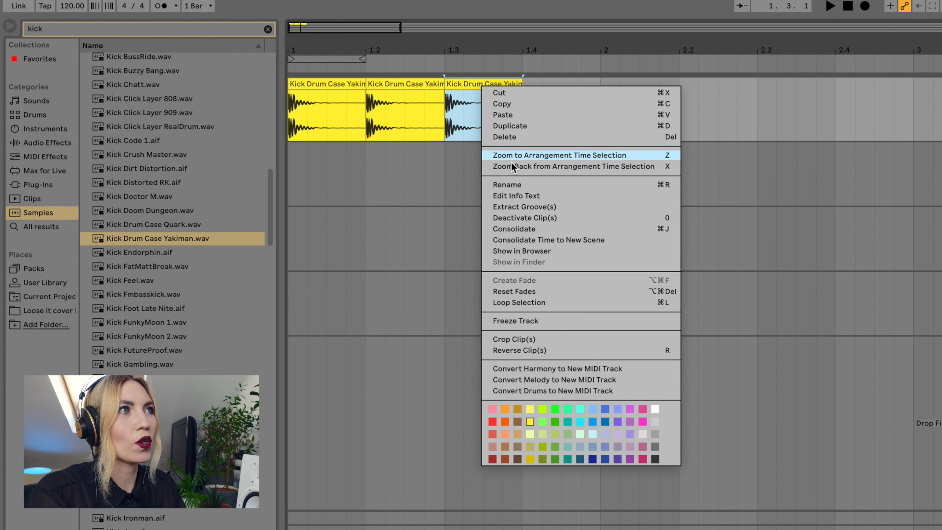
left_click(520, 126)
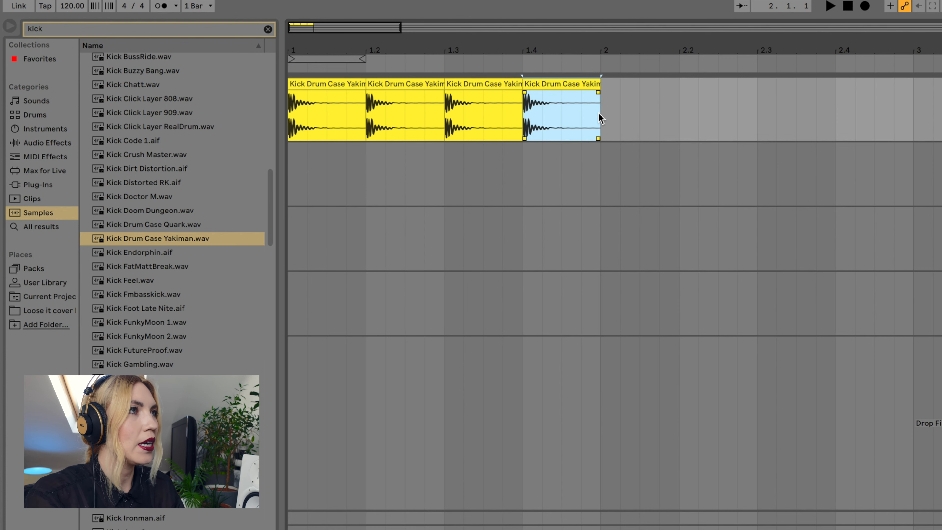
- Duplicate the kick clip repeatedly until there is a kick on every beat through the end of bar 4
key("ctrl+d")
key("ctrl+d")
key("ctrl+d")
key("ctrl+d")
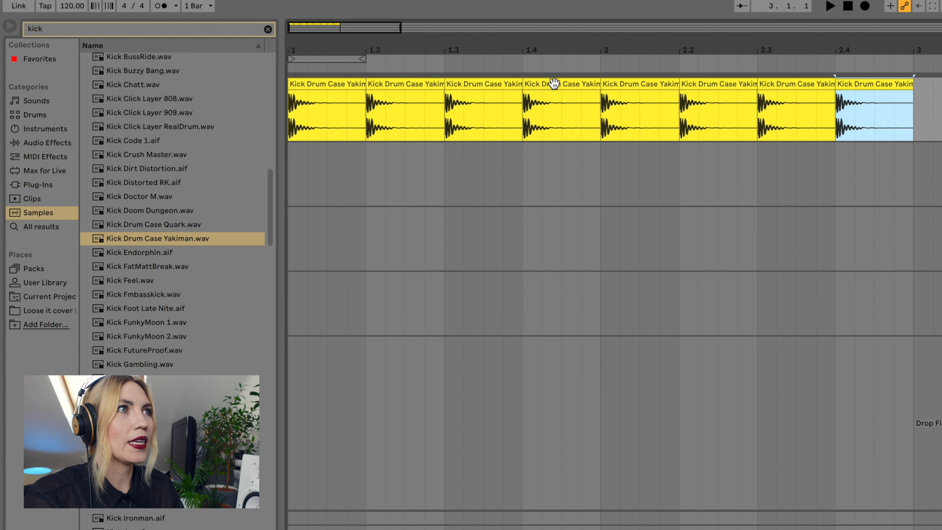
key("ctrl+d")
key("ctrl+d")
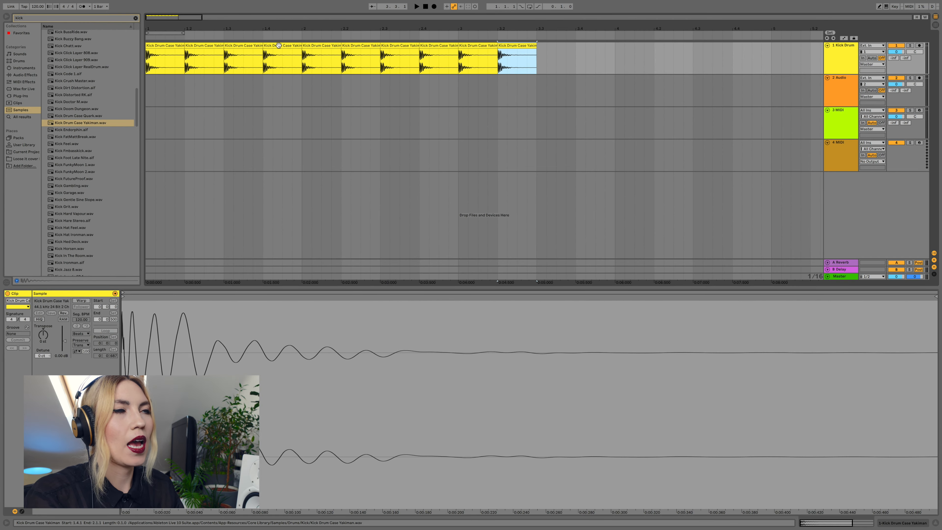
key("ctrl+d")
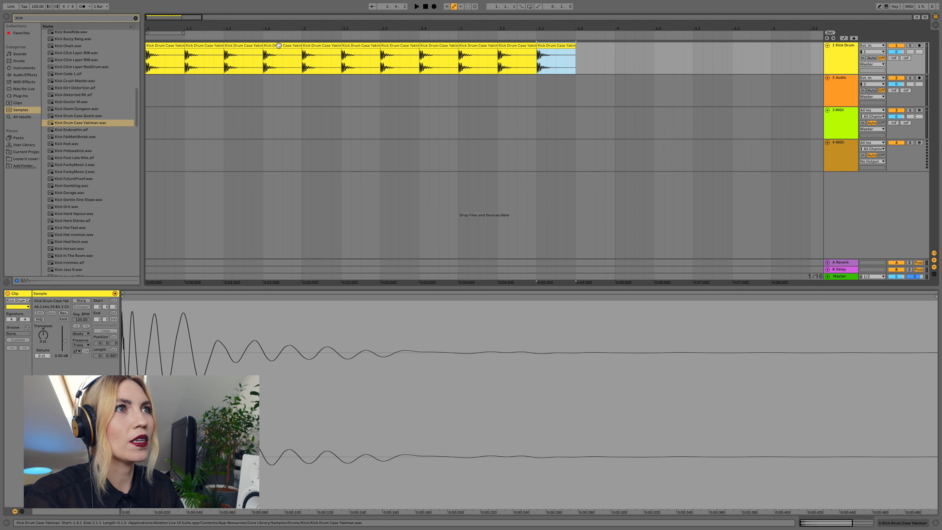
key("ctrl+d")
key("ctrl+d")
key("ctrl+d")
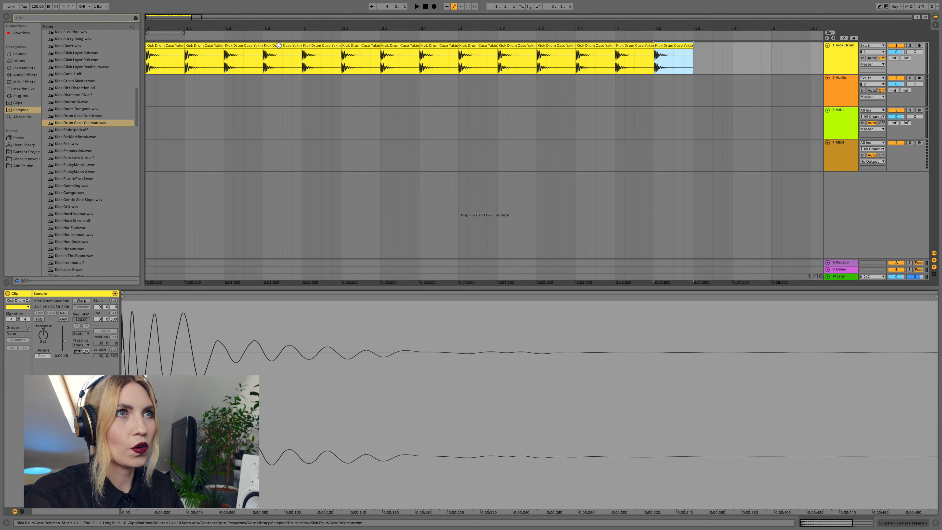
key("ctrl+d")
key("ctrl+d")
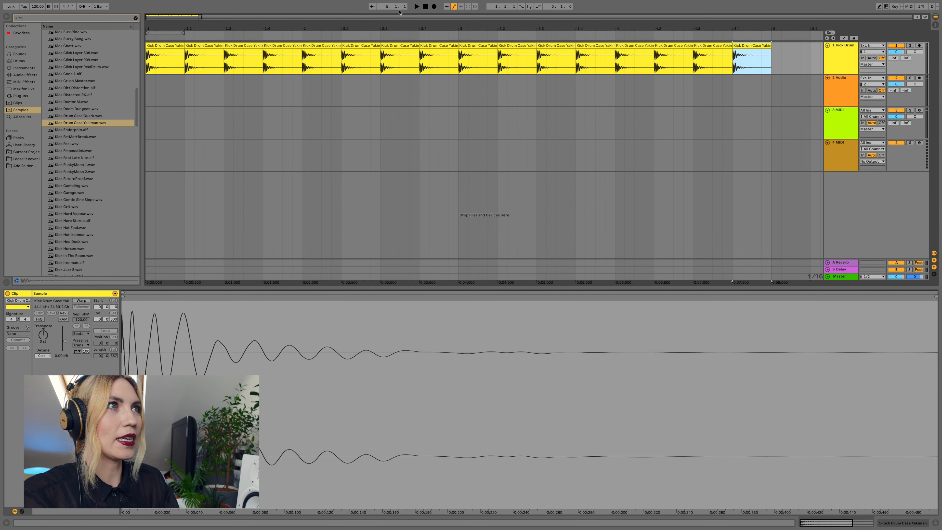
- Audition the kick pattern, and loop the arrangement over the full four bars of kicks
left_click(417, 6)
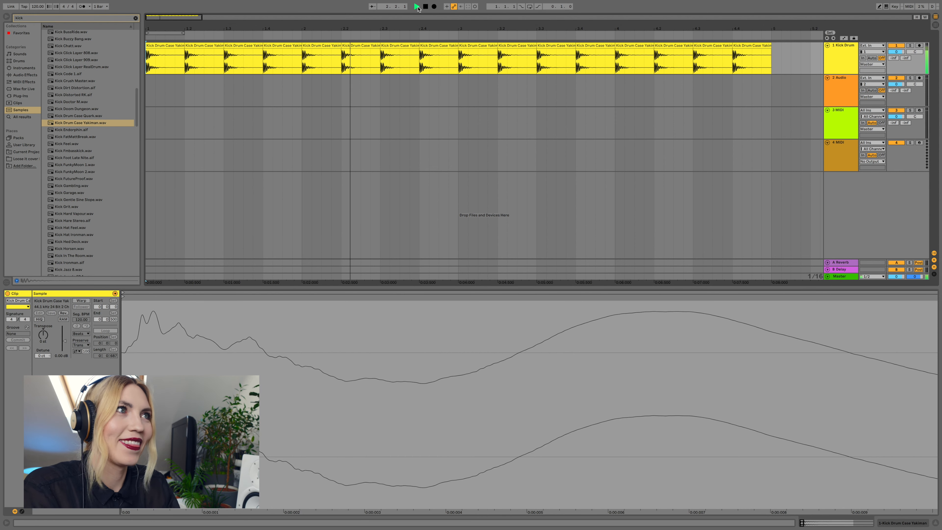
key("space")
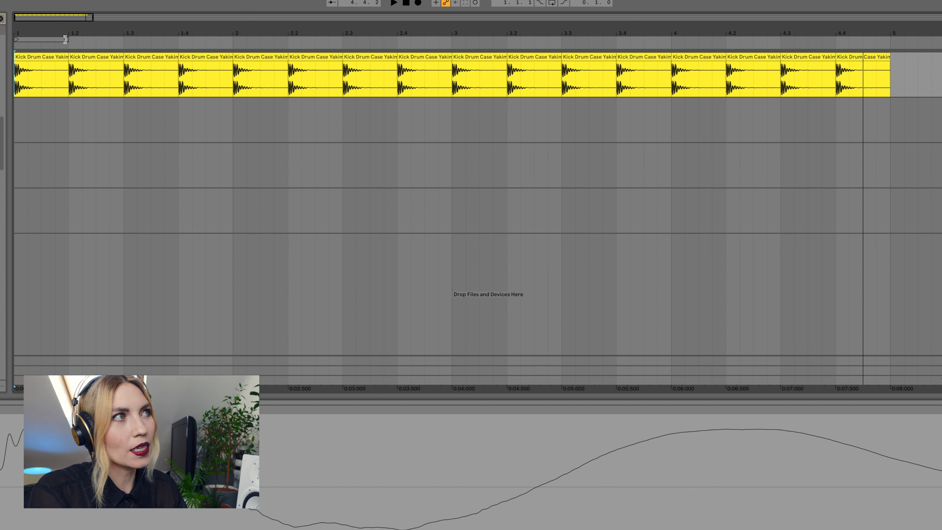
mouse_move(65, 39)
left_mouse_down()
mouse_move(775, 17)
mouse_move(888, 29)
left_mouse_up()
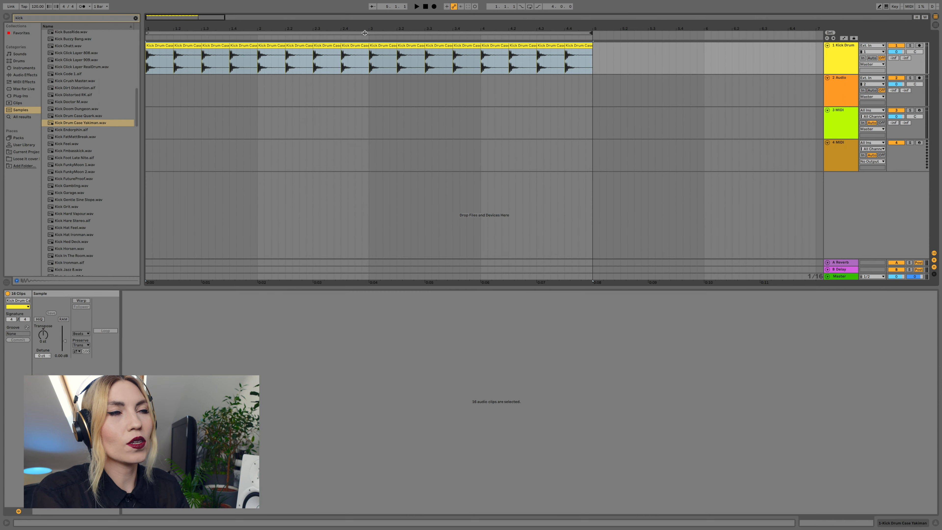
right_click(323, 39)
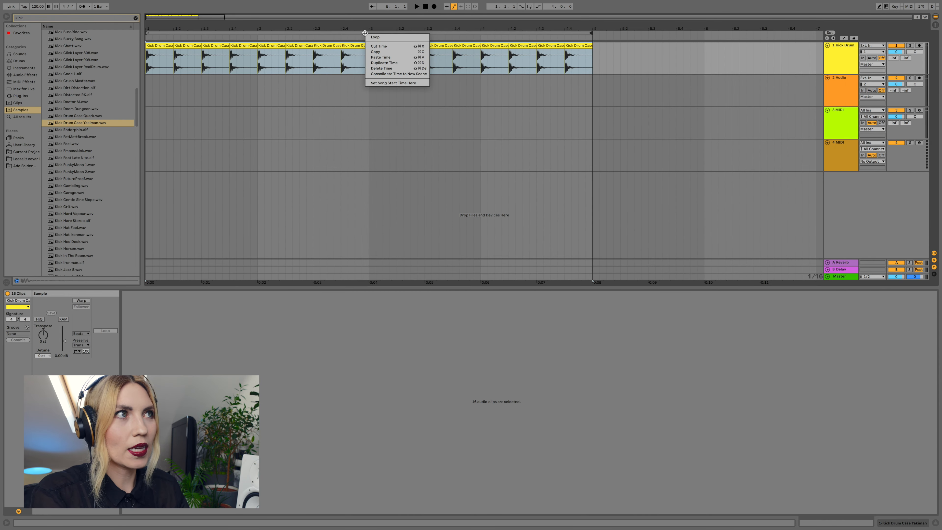
left_click(382, 37)
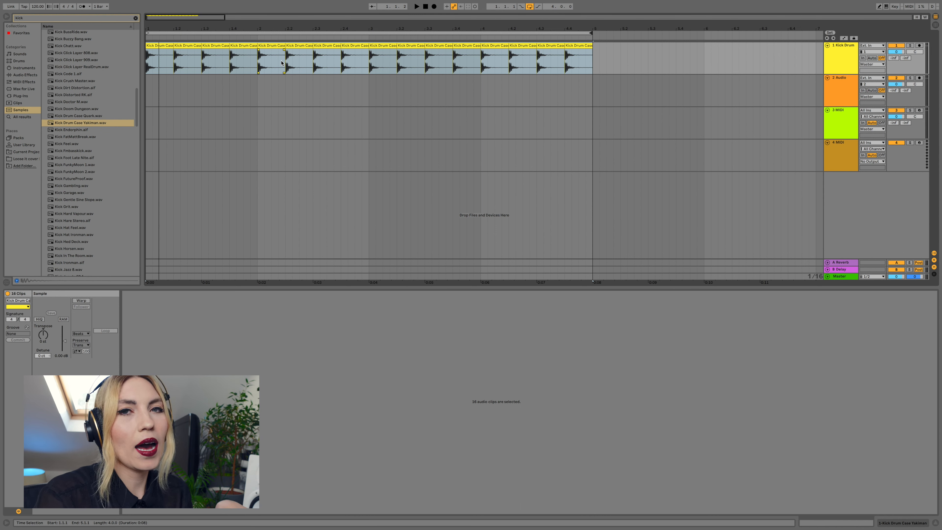
- Insert an empty MIDI clip spanning bars 1 to 4 on the 3 MIDI track
left_click(537, 91)
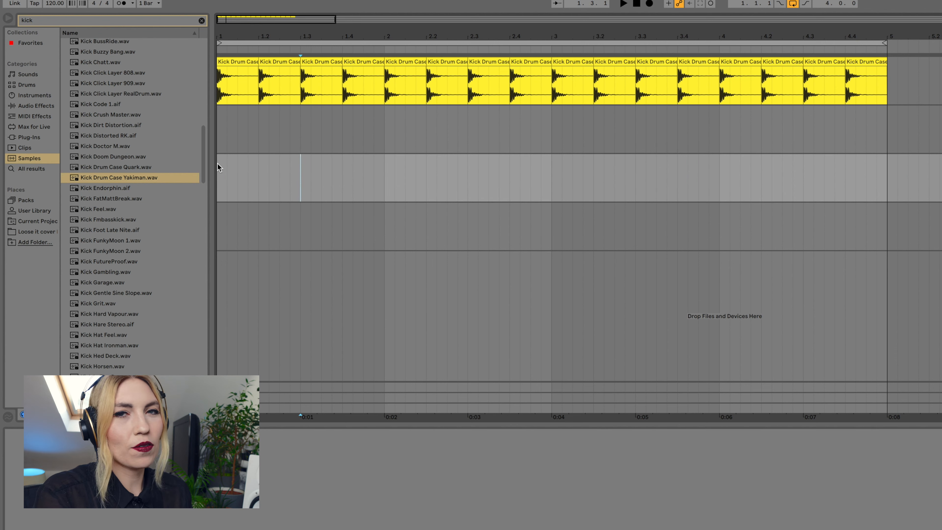
left_click_drag(217, 163, 882, 175)
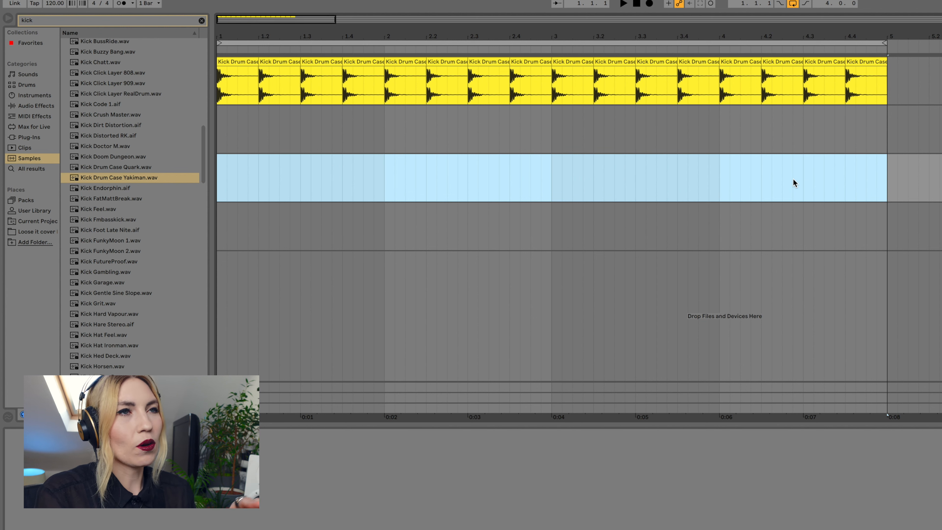
scroll(424, 184, "right", 1)
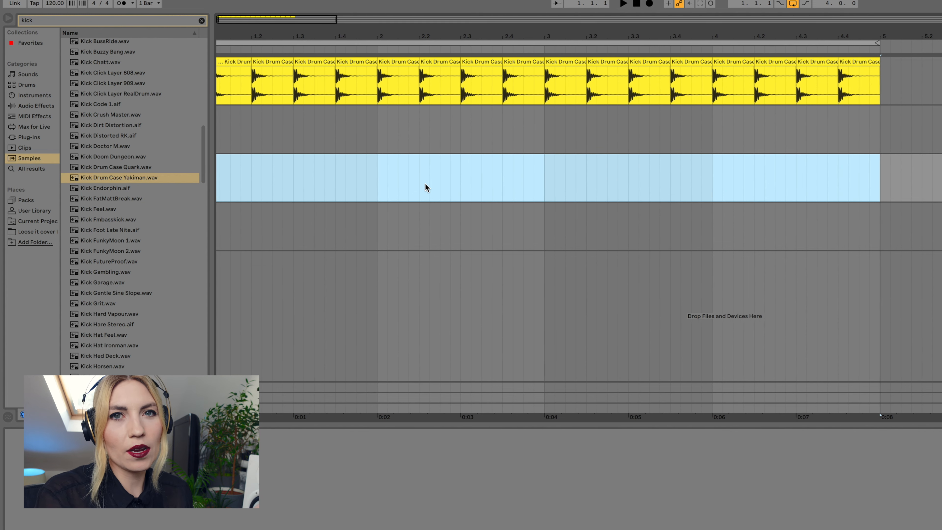
right_click(371, 182)
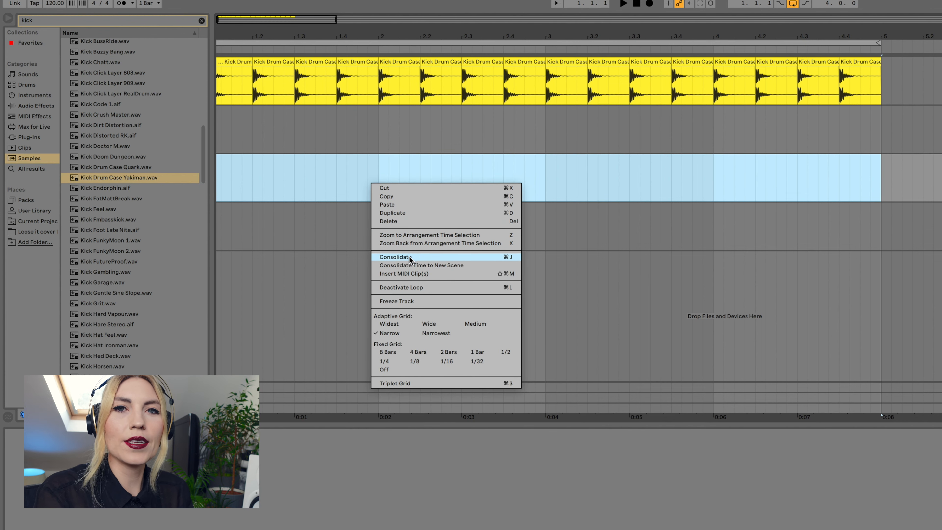
left_click(419, 274)
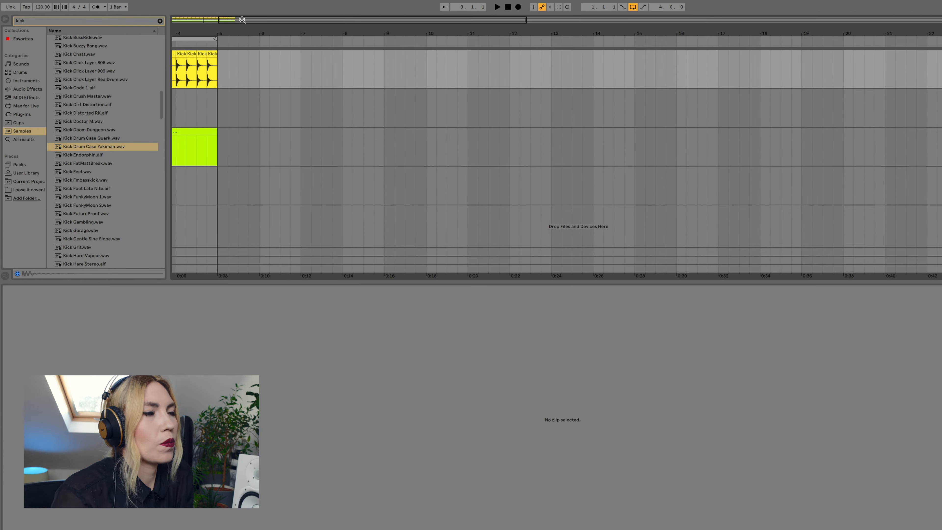
- Clear the kick search and load the Sadness Pad.adg preset from the Analog instrument's Pad presets onto the 3 MIDI track
left_click_drag(241, 21, 259, 67)
mouse_move(225, 21)
left_mouse_down()
mouse_move(225, 32)
mouse_move(215, 21)
left_mouse_up()
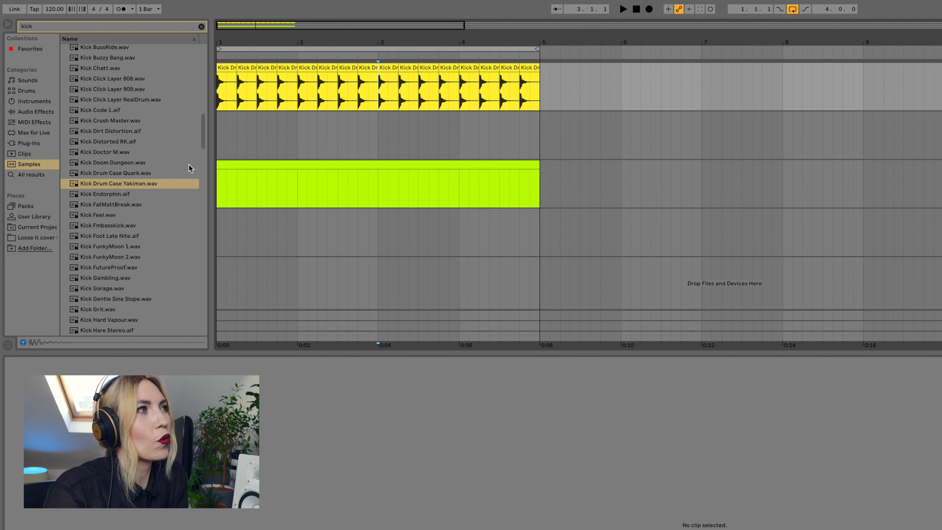
left_click(36, 101)
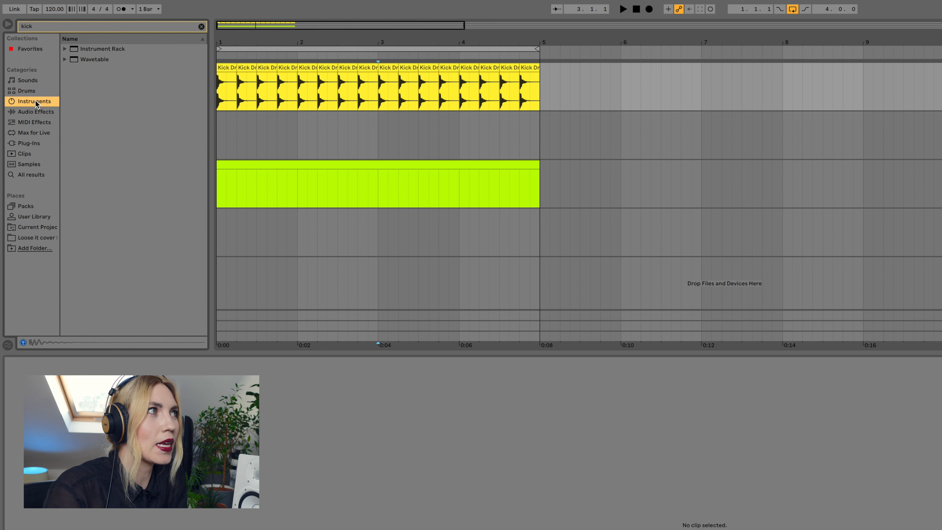
left_click(202, 27)
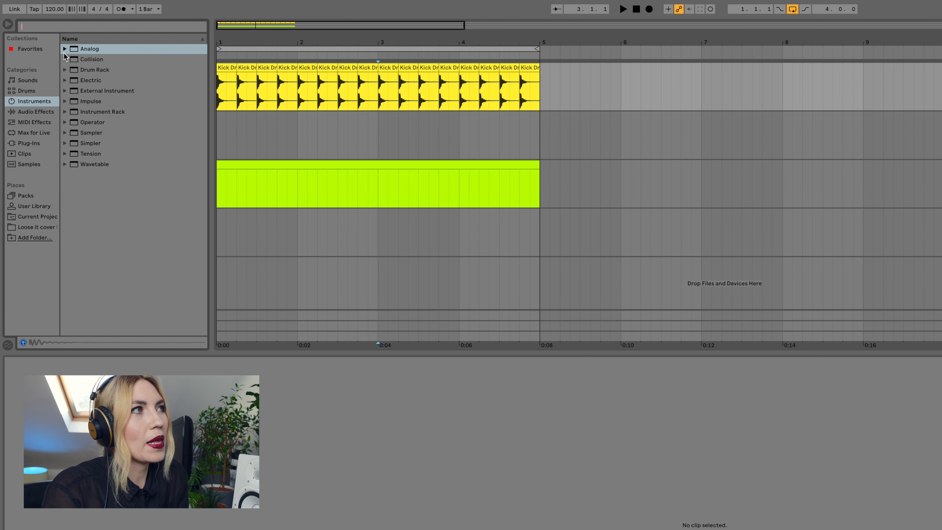
left_click(64, 50)
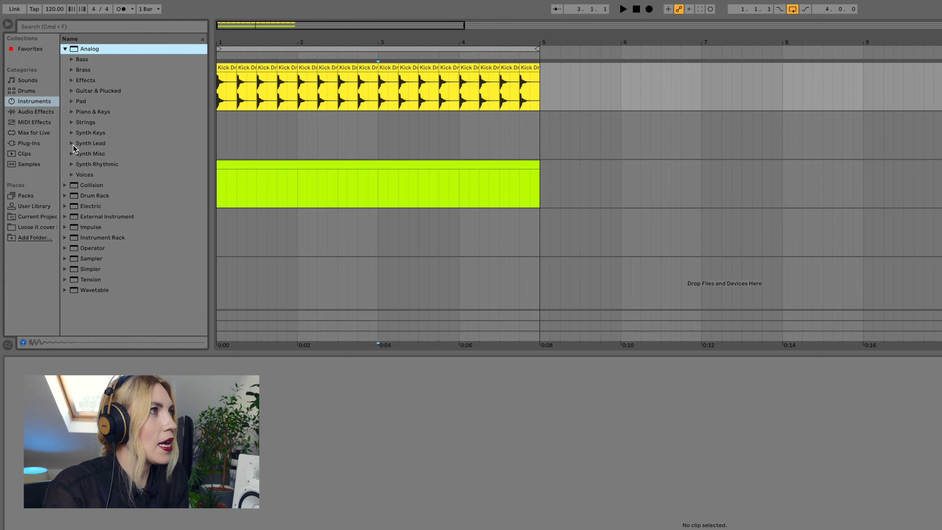
left_click(73, 101)
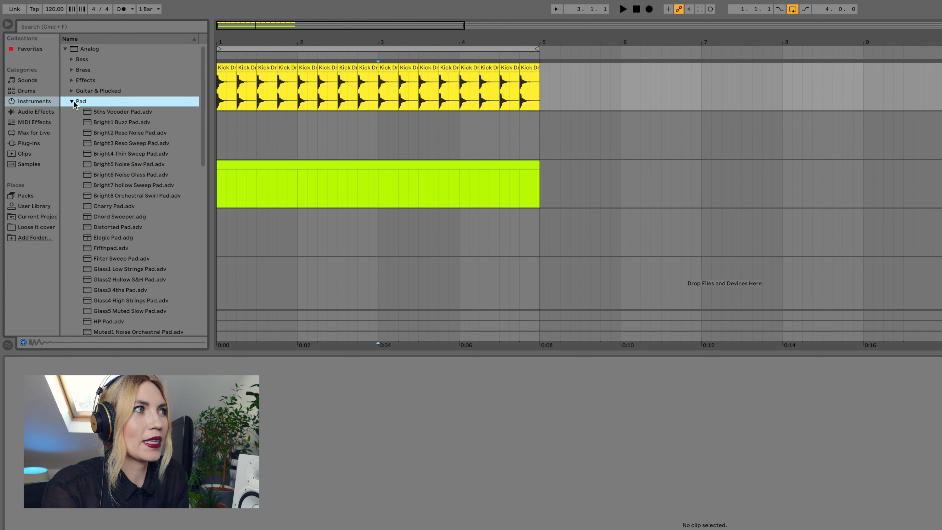
scroll(110, 156, "down", 5)
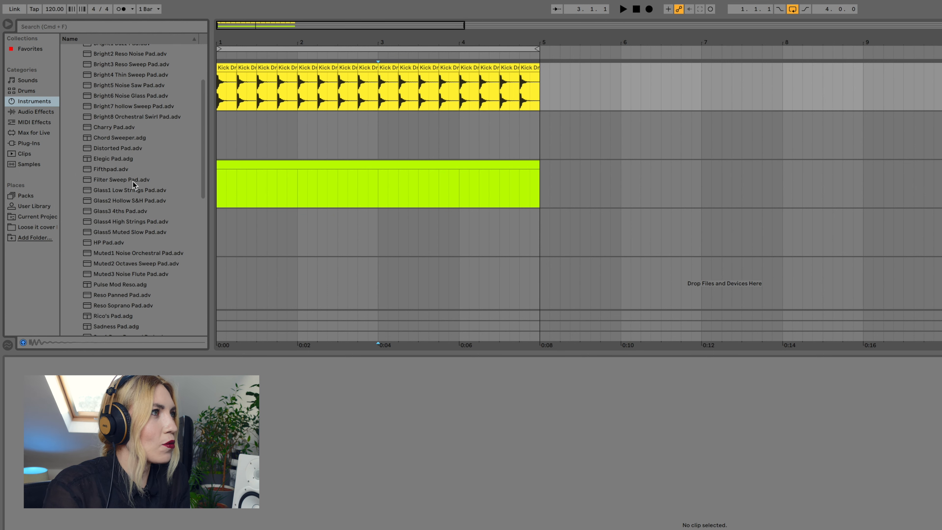
scroll(132, 181, "down", 4)
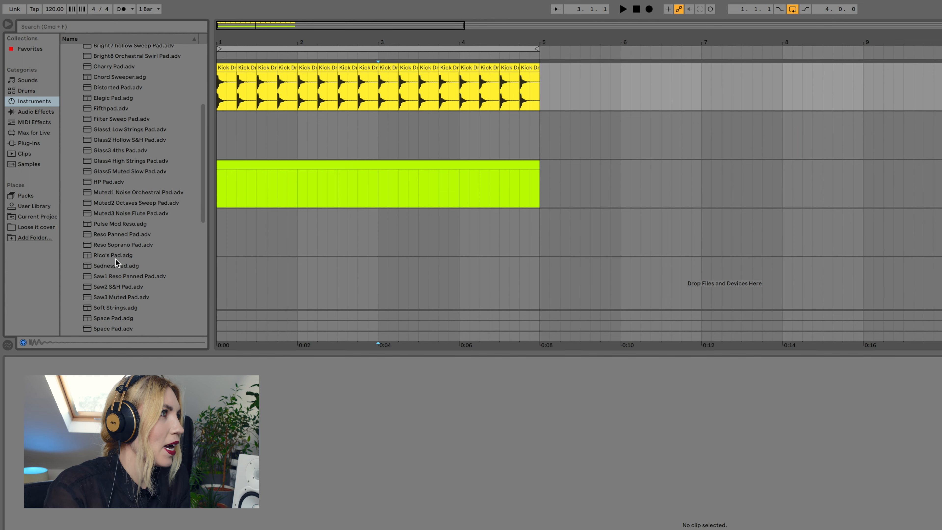
left_click(116, 265)
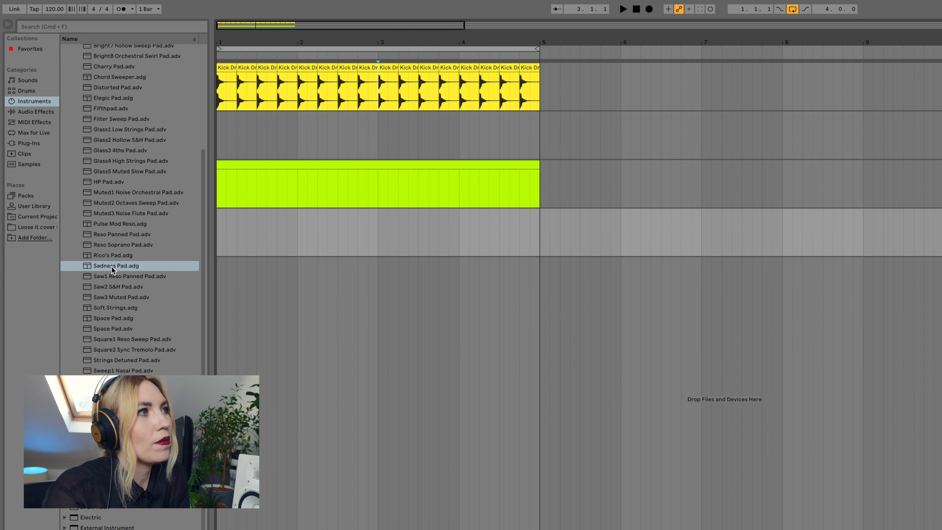
left_click(109, 266)
left_click_drag(108, 267, 258, 184)
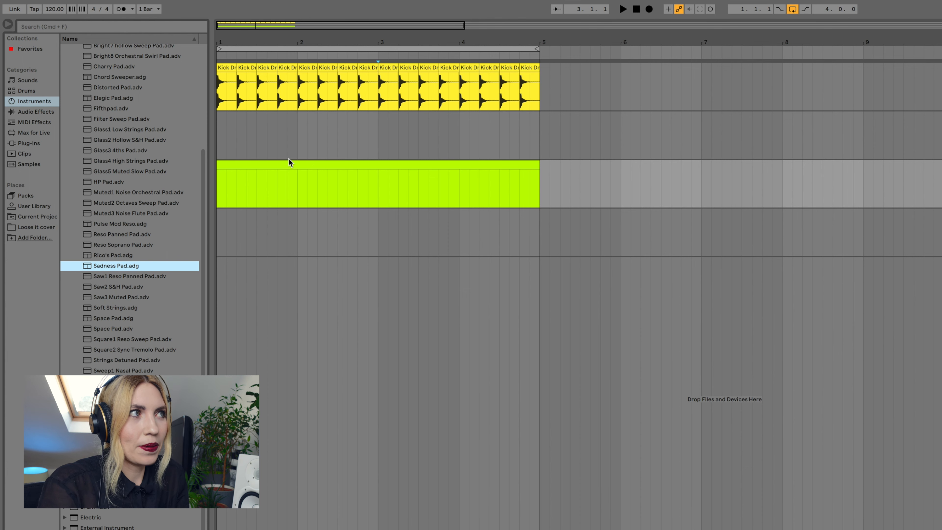
- Open the MIDI clip's notes, enable Draw Mode, and draw a C5, E5, G5 chord at the start of bar 1
double_click(337, 162)
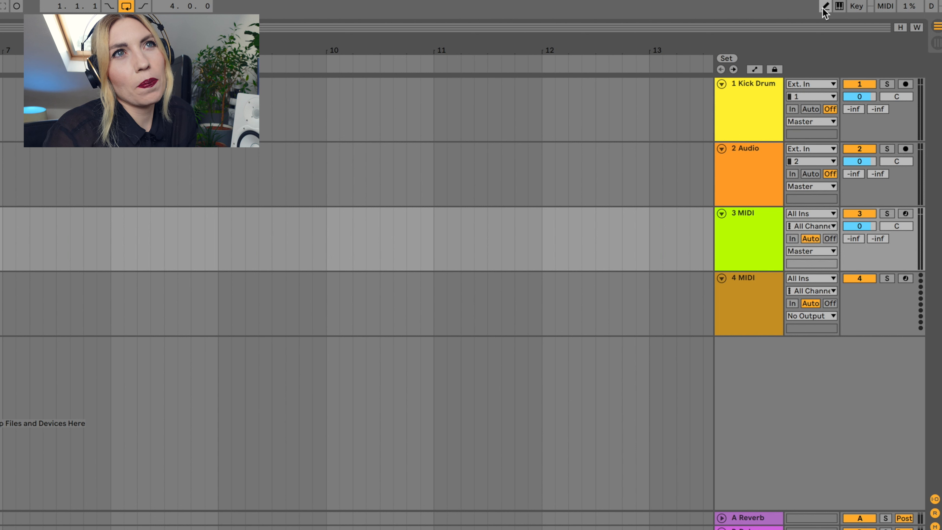
left_click(826, 7)
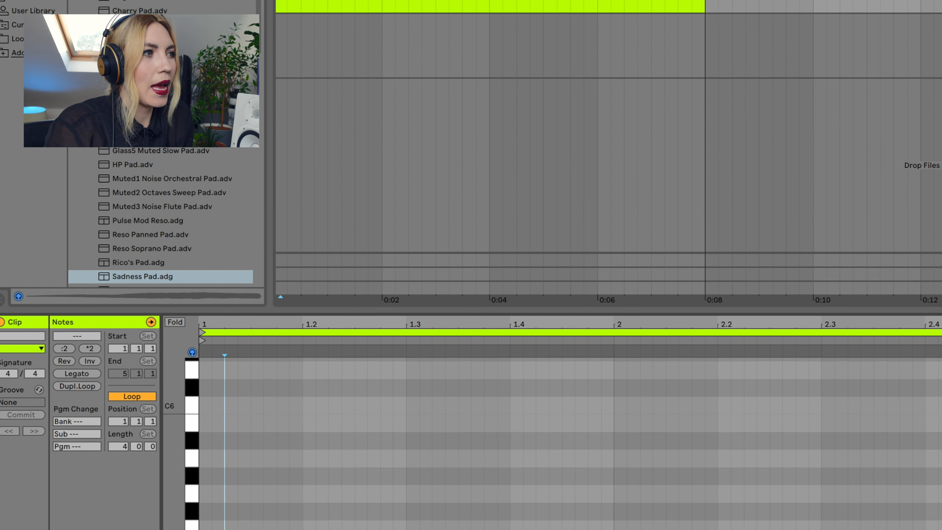
left_click(110, 400)
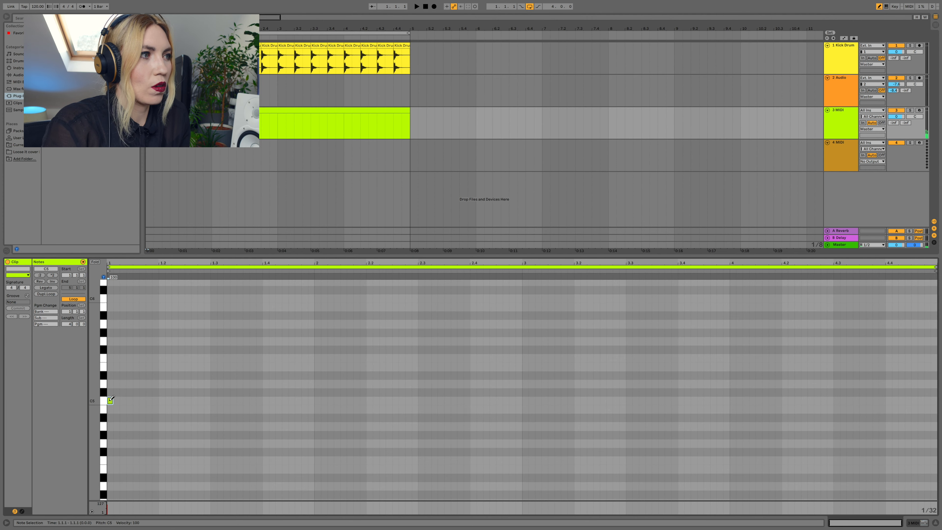
left_click(111, 367)
left_click(110, 341)
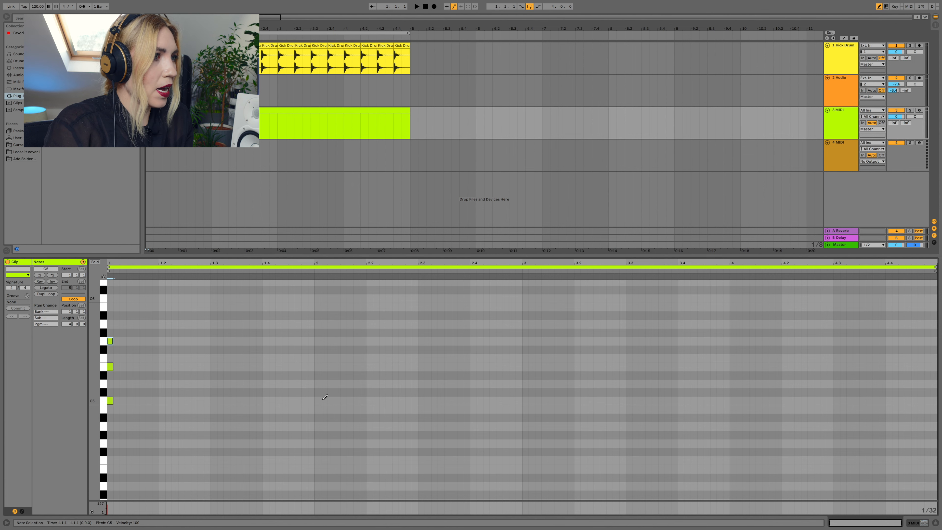
- Draw a D5, F5, A5 chord at the start of bar 2 and a G5, B5, D6 chord at bar 3
left_click(318, 384)
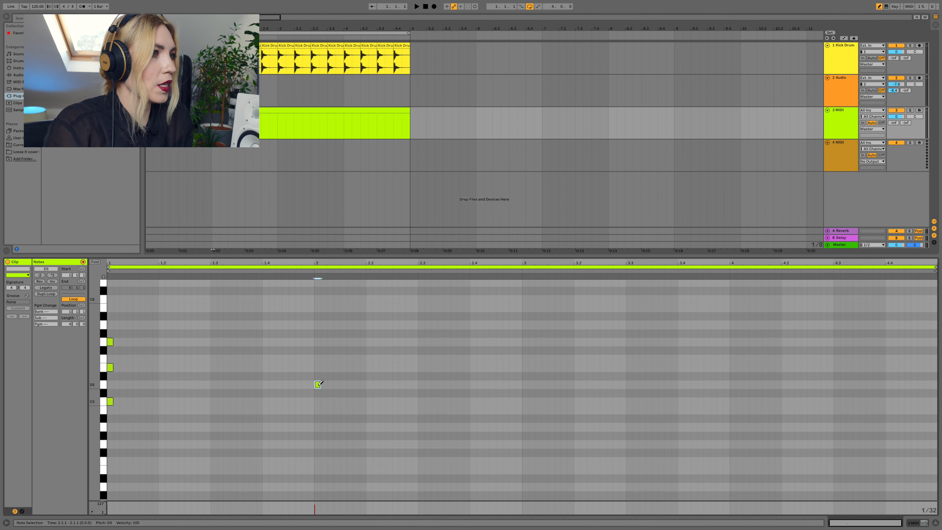
left_click(318, 359)
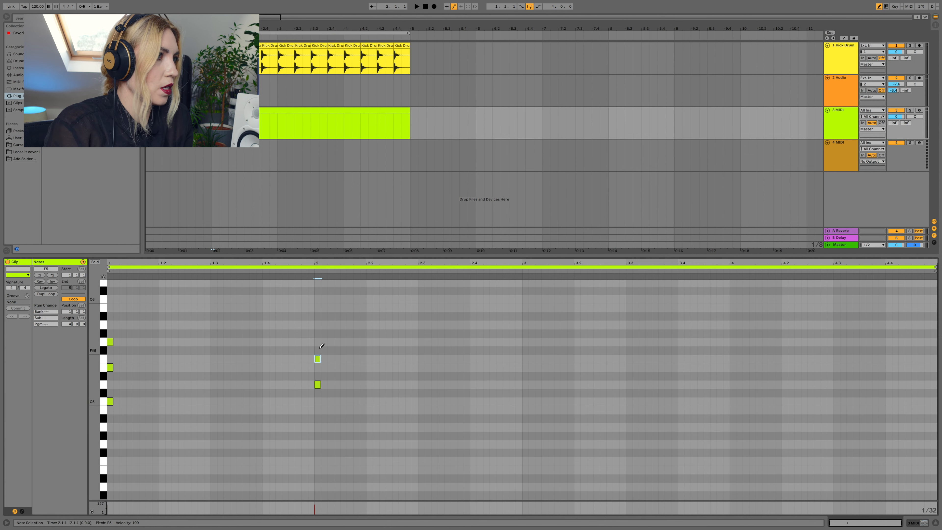
left_click(318, 325)
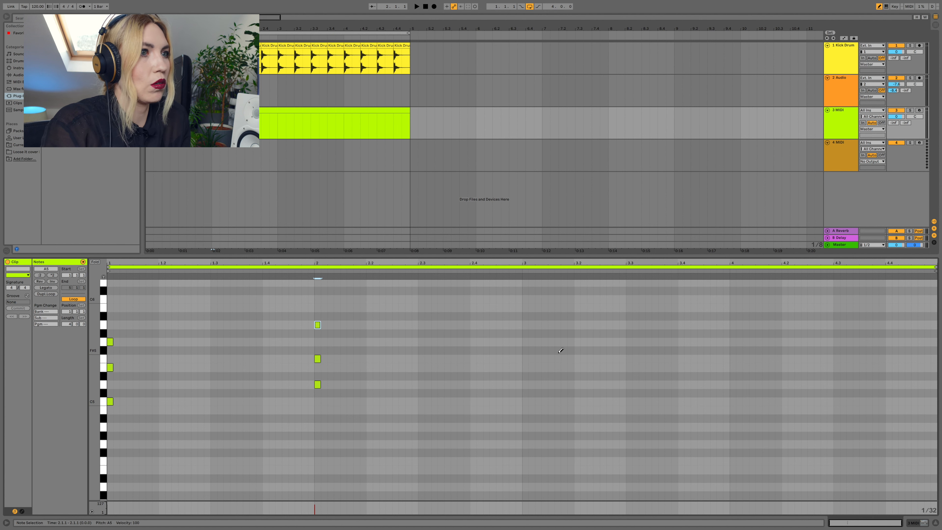
left_click(529, 340)
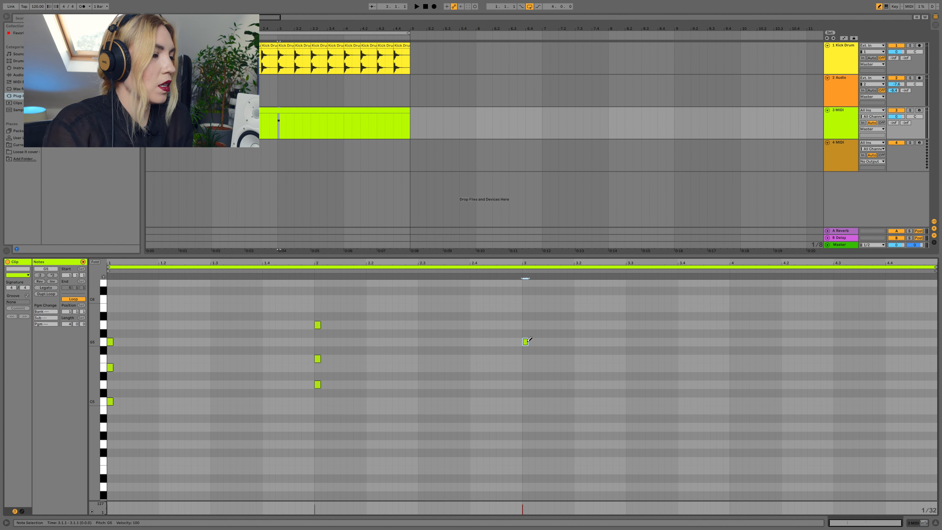
left_click(527, 307)
left_click(527, 282)
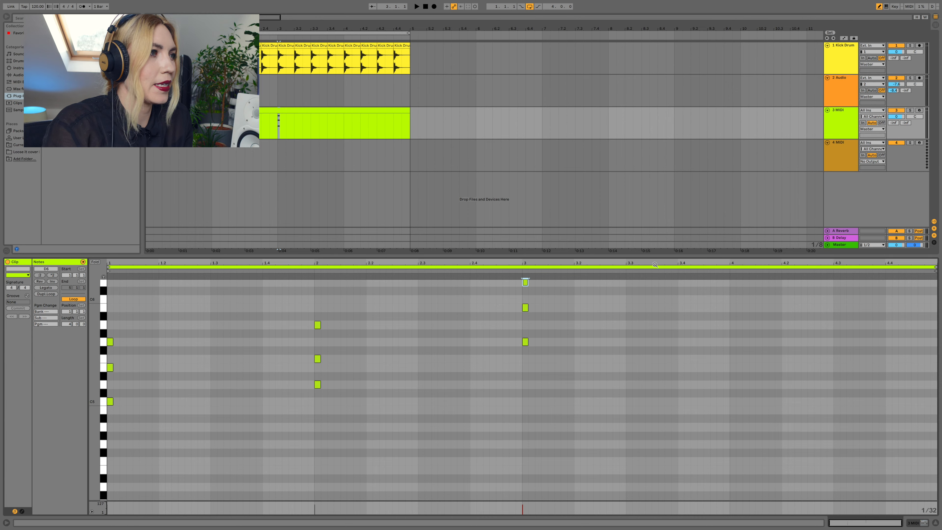
- Draw a C5, E5, G5 chord at the start of bar 4 in the MIDI clip
left_click_drag(655, 264, 653, 324)
scroll(654, 324, "right", 10)
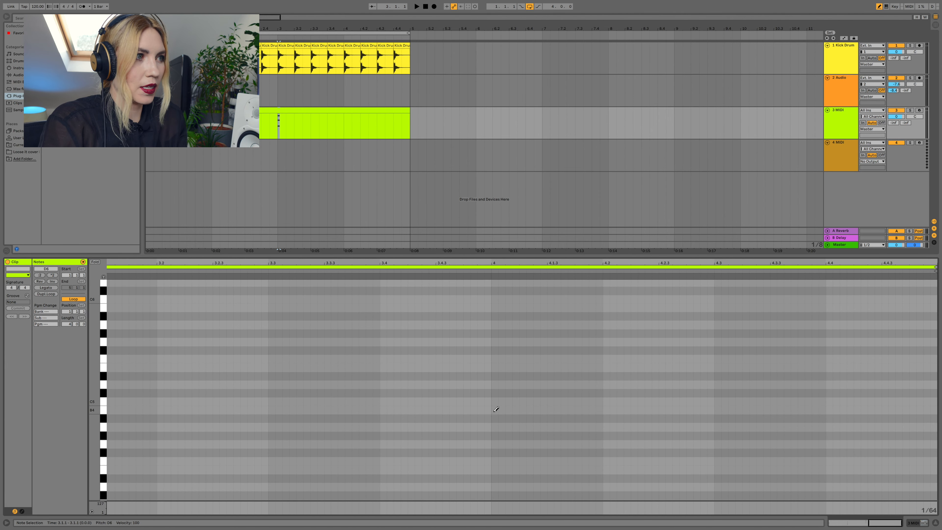
left_click(495, 401)
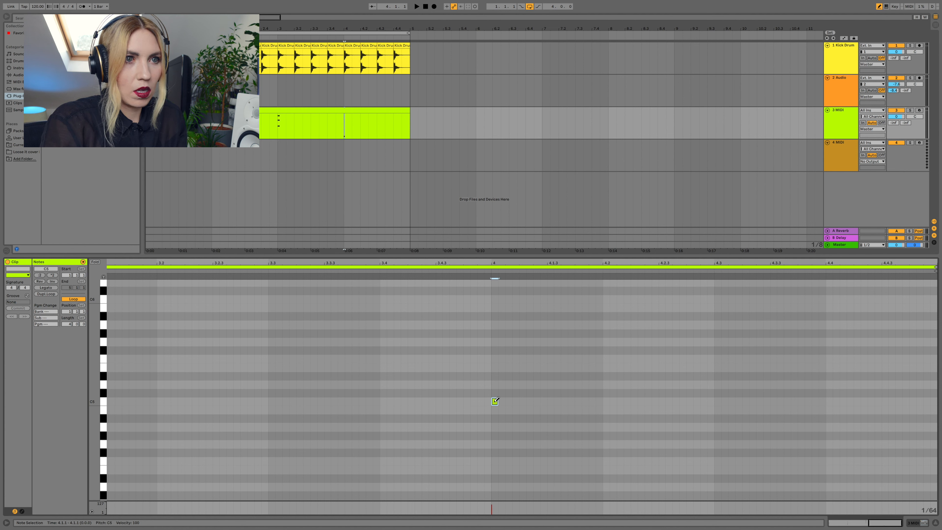
left_click(496, 367)
left_click(496, 341)
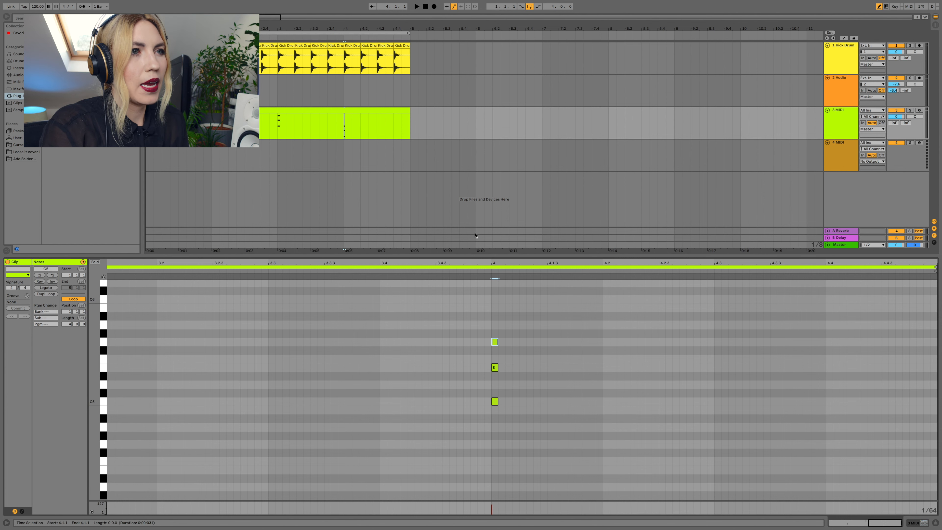
- Leave Draw Mode and lengthen the chords in bars 1 and 2 to nearly three beats each
left_click_drag(488, 261, 726, 261)
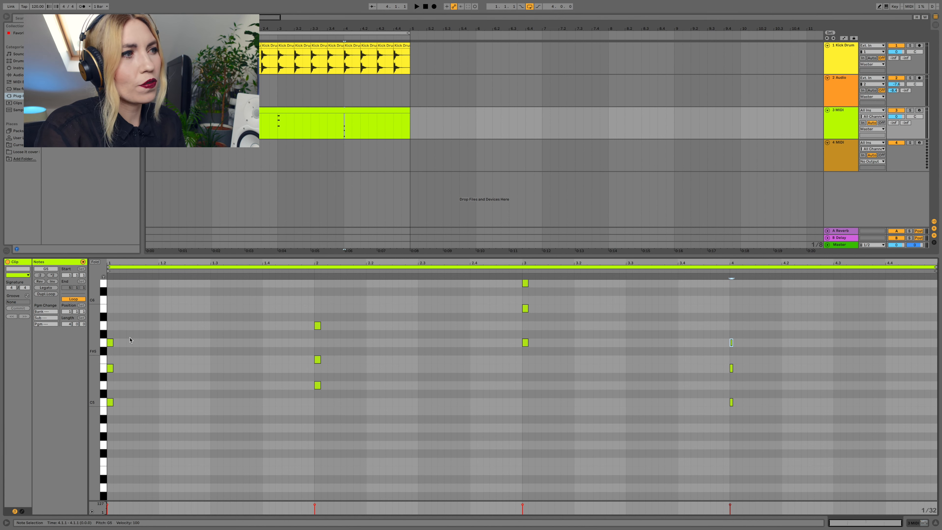
left_click(114, 317)
left_click_drag(112, 339, 106, 421)
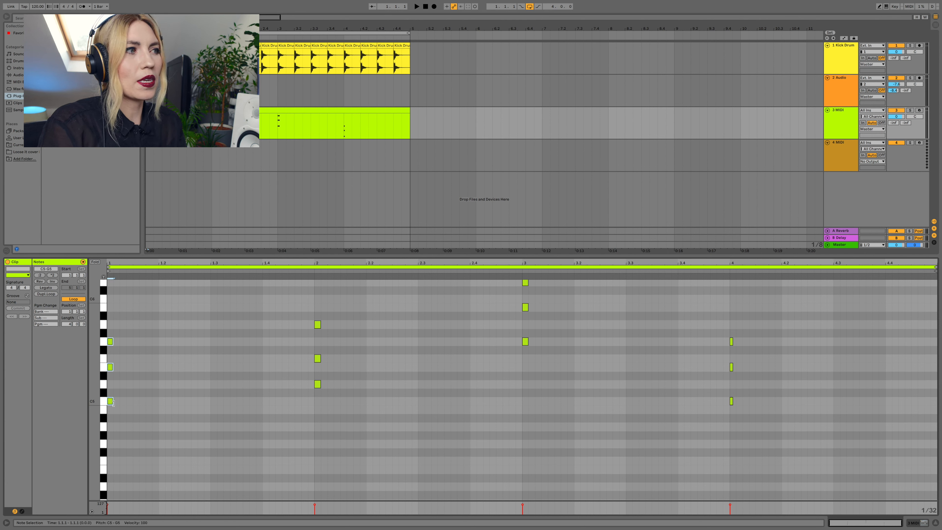
left_click_drag(112, 402, 246, 403)
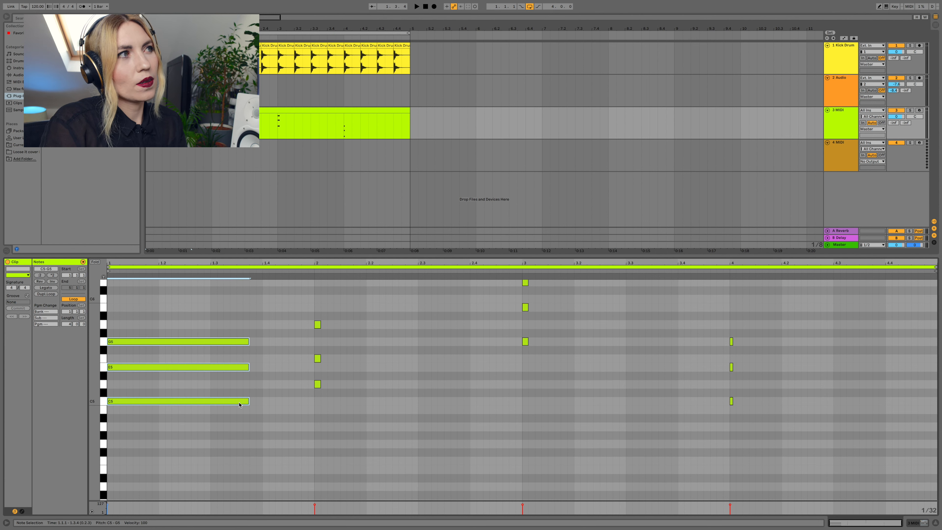
left_click_drag(329, 301, 464, 383)
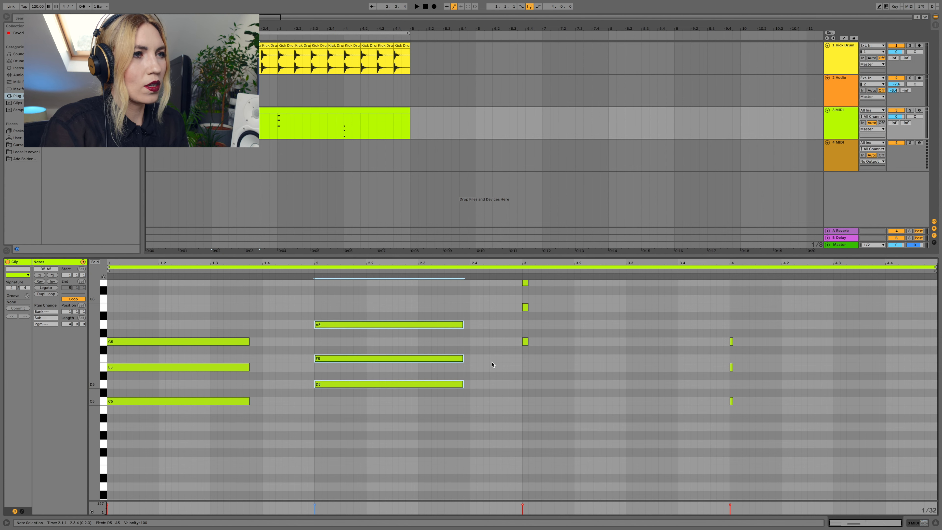
- Lengthen the bar 3 chord to about 2.6 beats and the bar 4 chord to three beats, and play the progression back
scroll(536, 298, "up", 3)
left_click_drag(533, 299, 660, 375)
left_click_drag(734, 349, 882, 429)
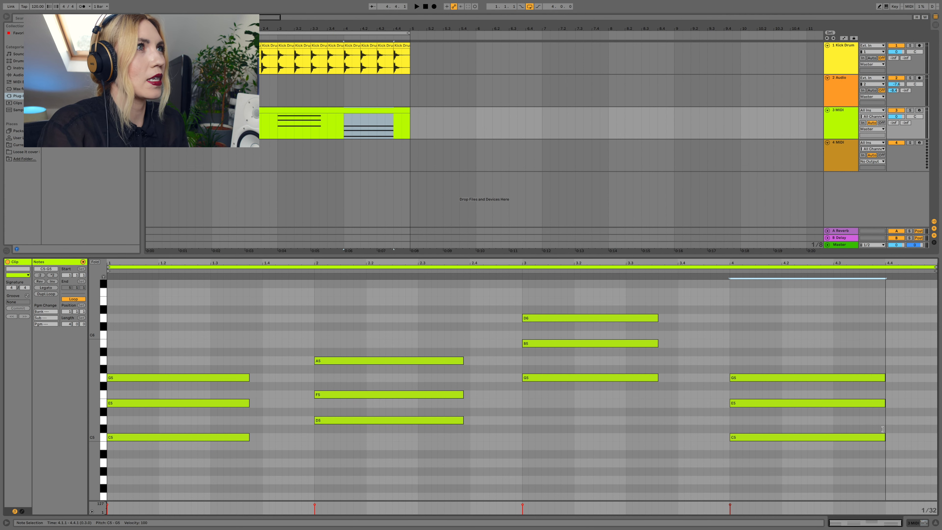
key("space")
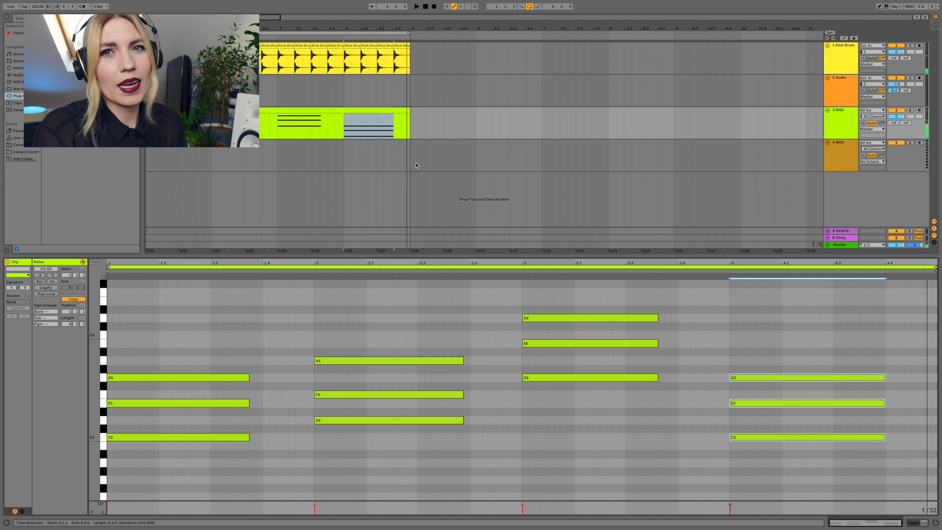
mouse_move(59, 3)
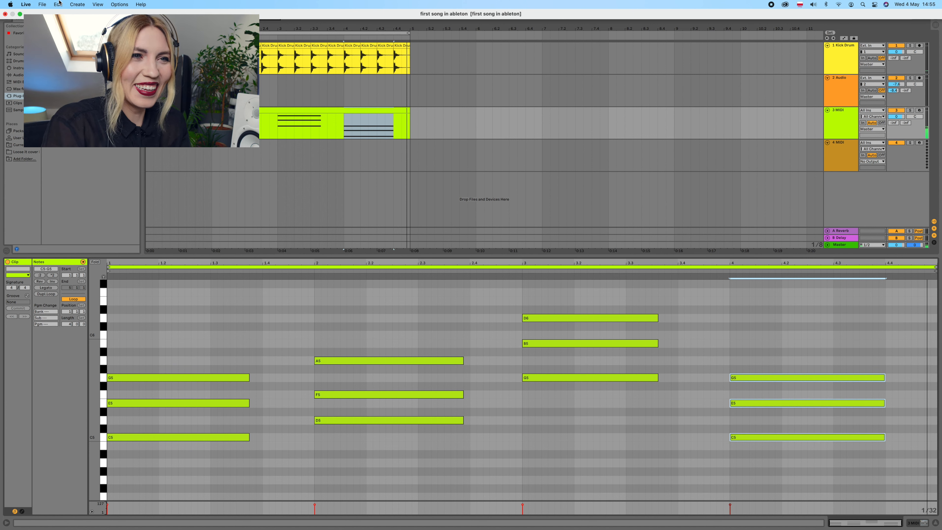
- Select all the drawn chord notes in the MIDI clip and delete them
left_click(406, 111)
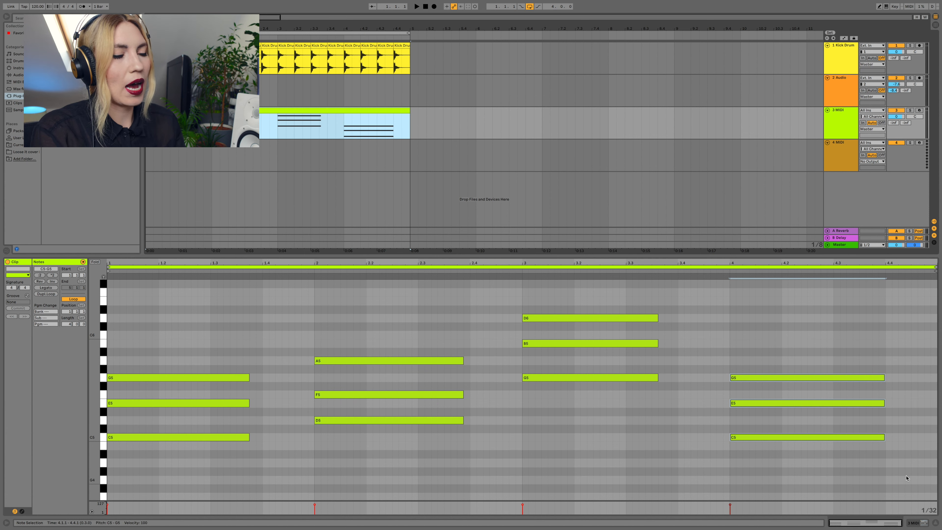
left_click_drag(906, 477, 131, 318)
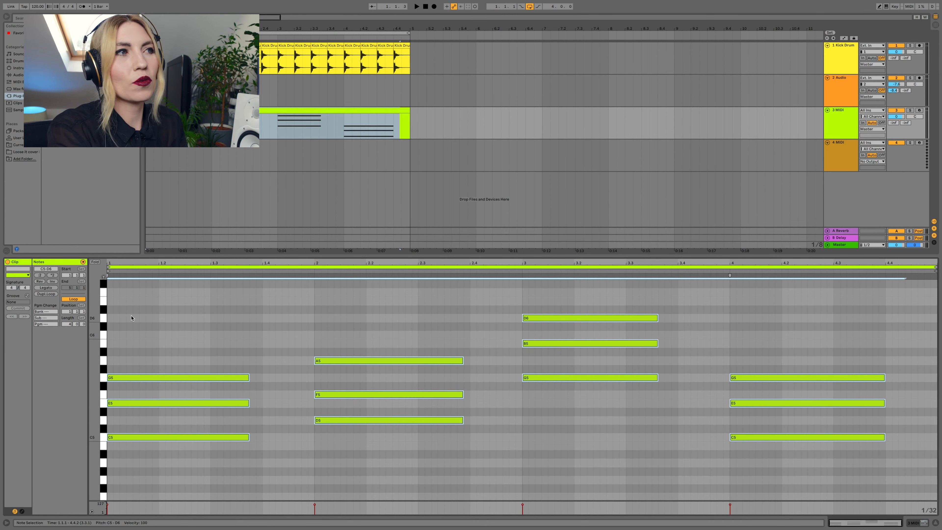
key("Delete")
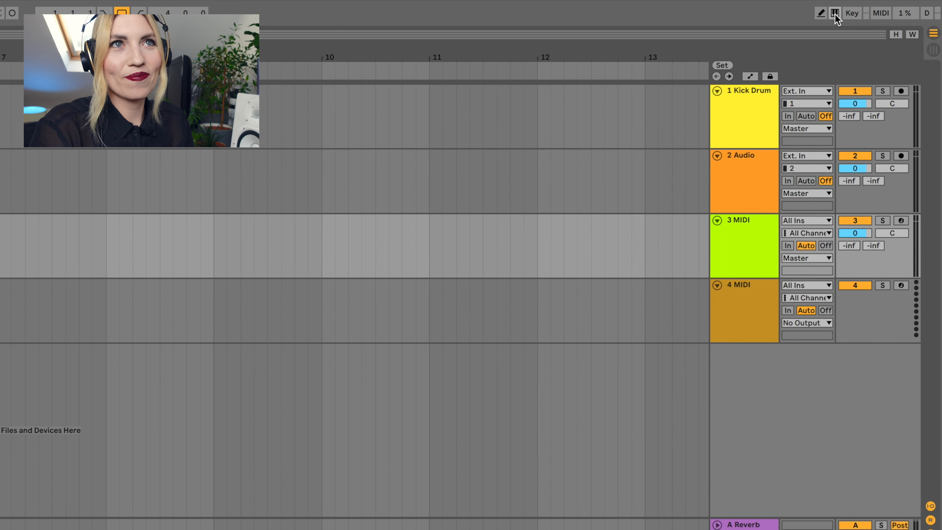
- Enable the computer MIDI keyboard and arm the 3 MIDI track for recording
left_click(835, 13)
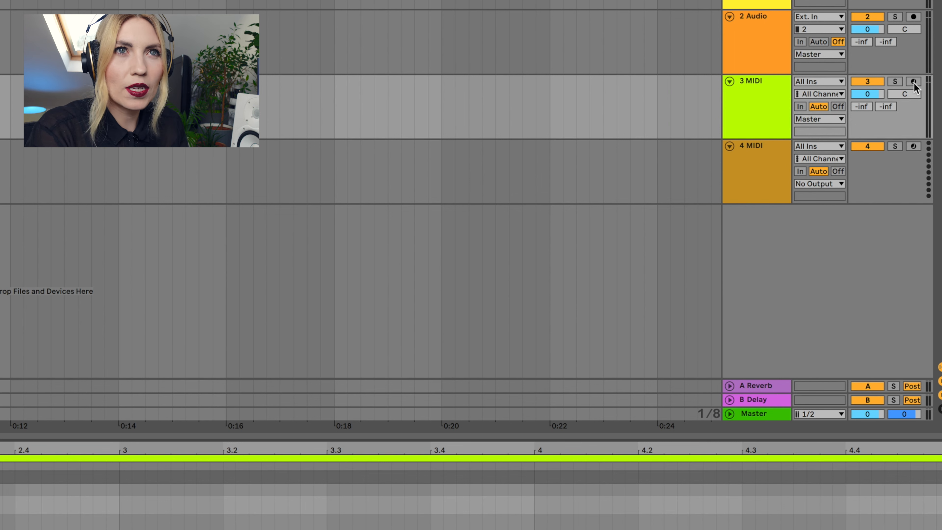
left_click(914, 82)
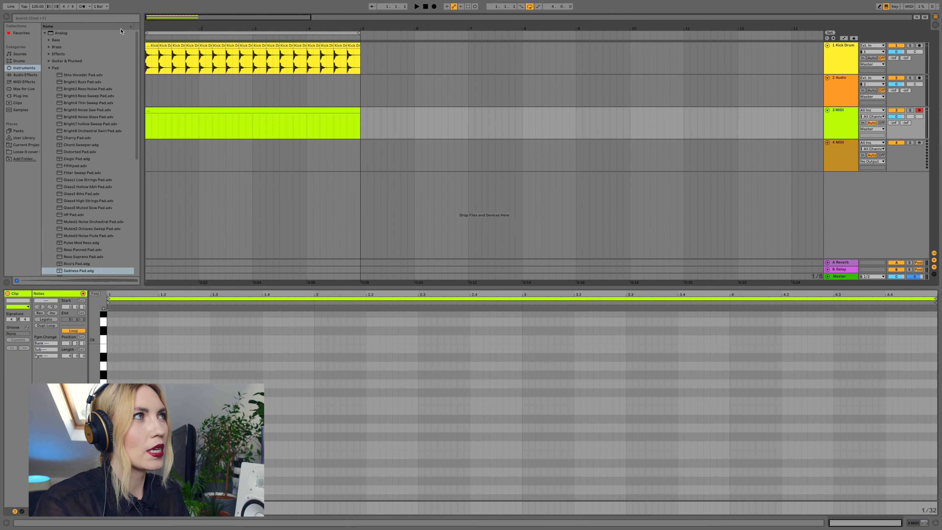
- With a 2 Bars count-in and the metronome on, record four bars of played chords onto the 3 MIDI track
left_click(89, 7)
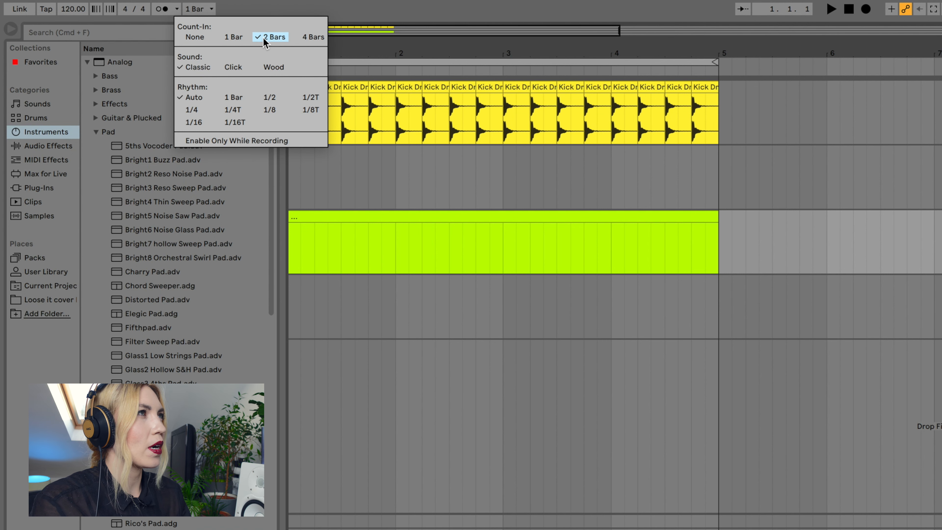
left_click(272, 36)
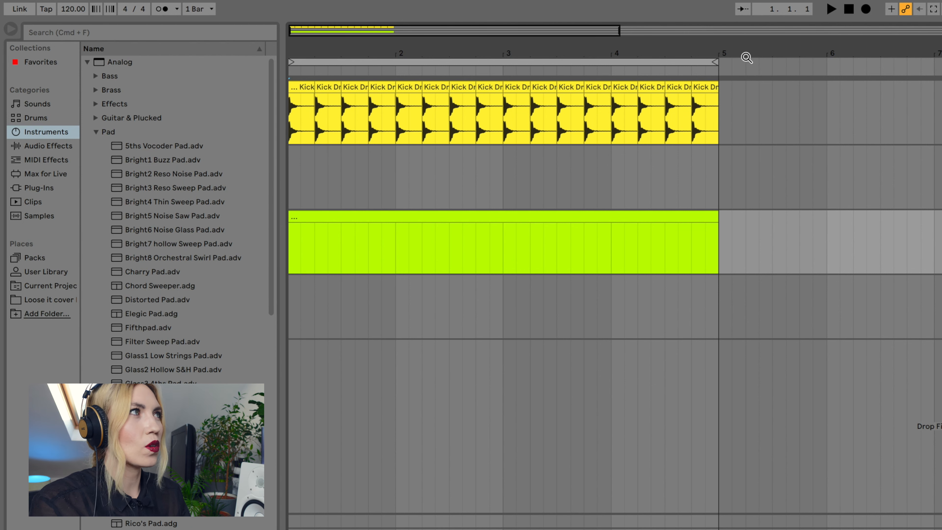
left_click(177, 9)
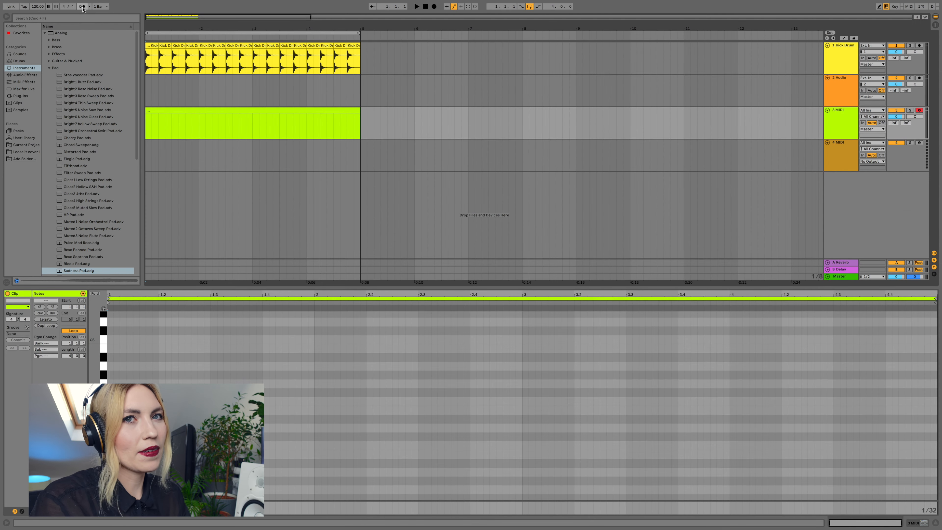
left_click(83, 7)
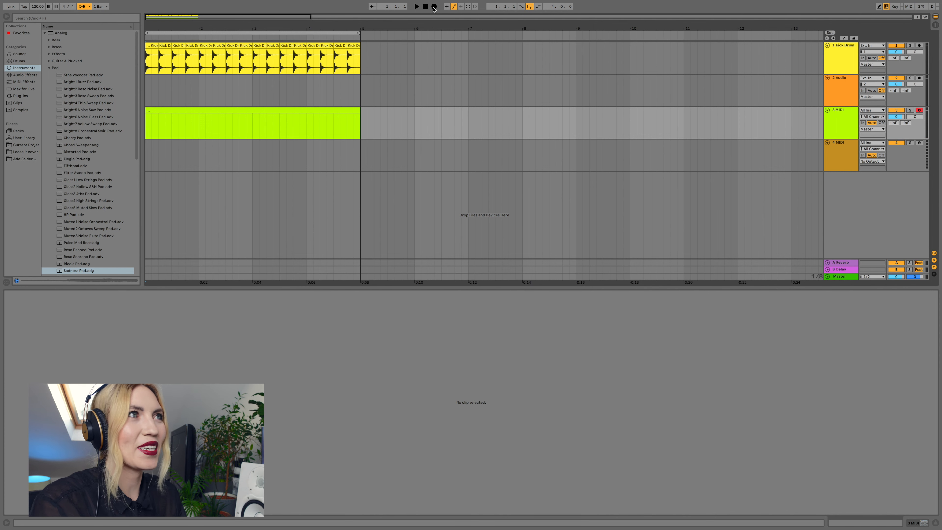
left_click(434, 6)
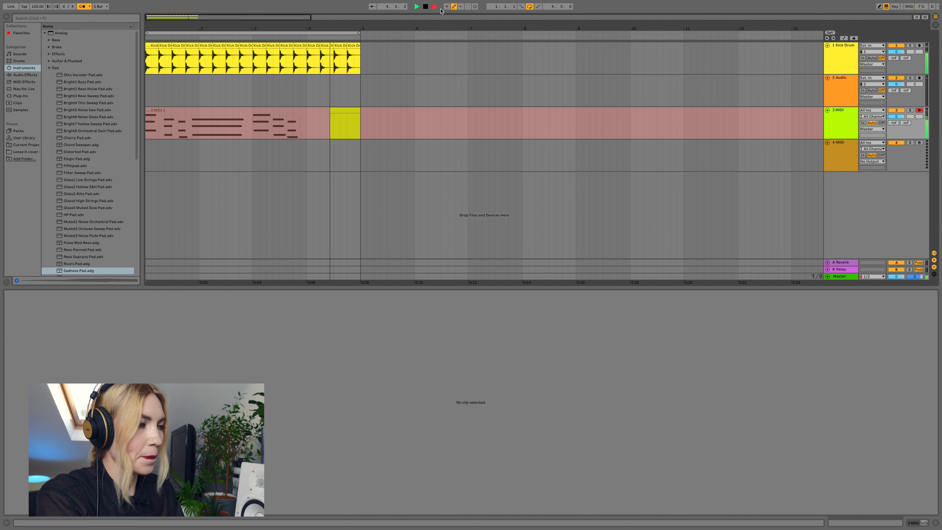
key("space")
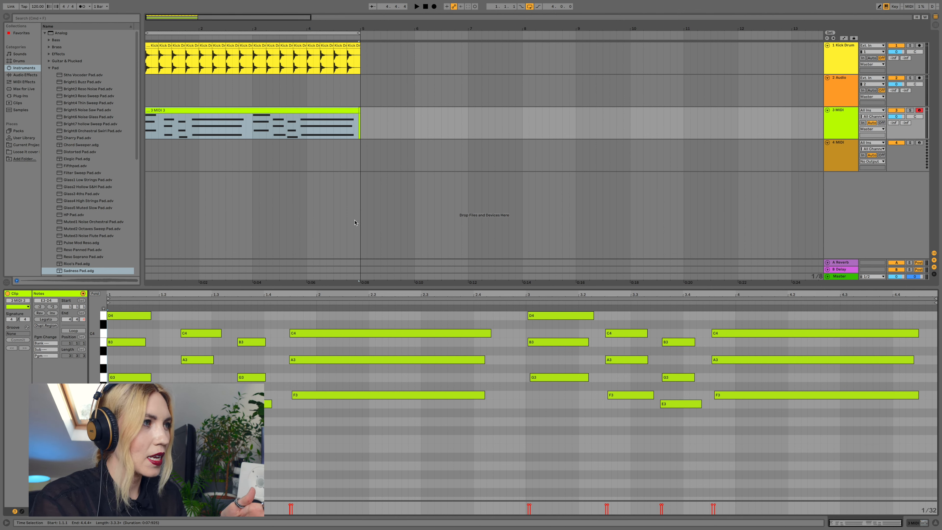
- Select all the recorded notes in the MIDI clip, quantize them, and quantize again through Quantize Settings
left_click_drag(885, 436, 108, 308)
scroll(169, 337, "up", 1)
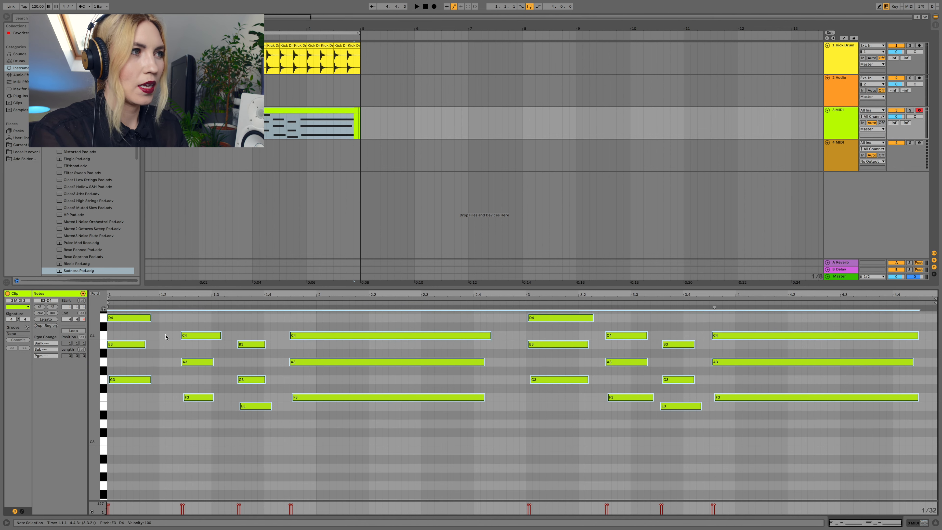
right_click(166, 336)
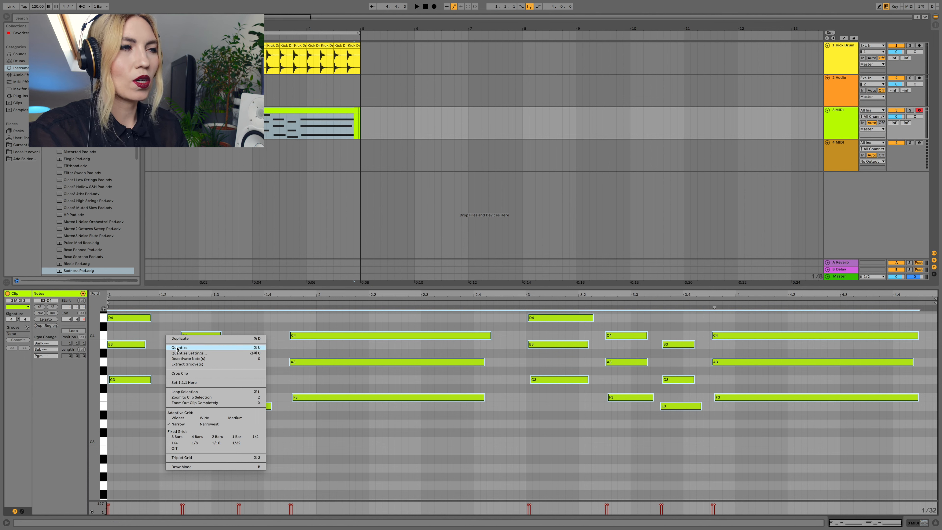
left_click(178, 347)
right_click(325, 357)
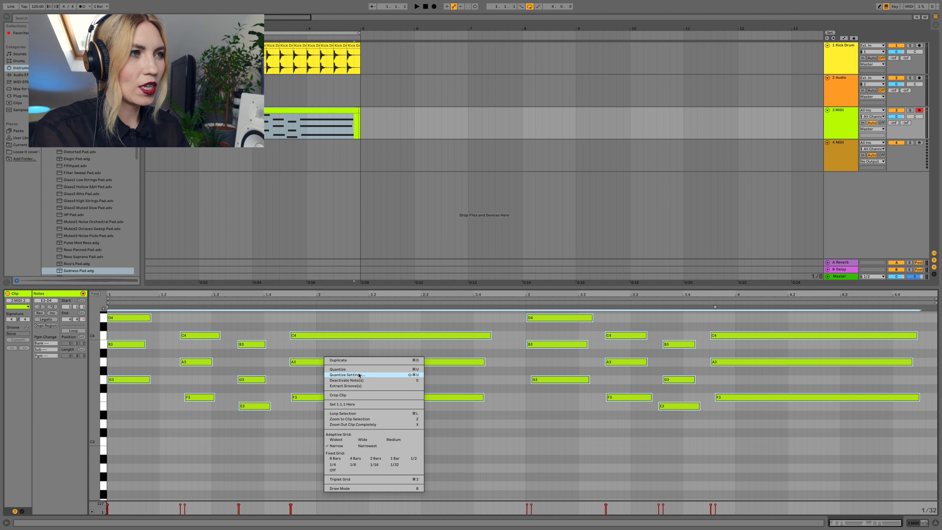
left_click(362, 375)
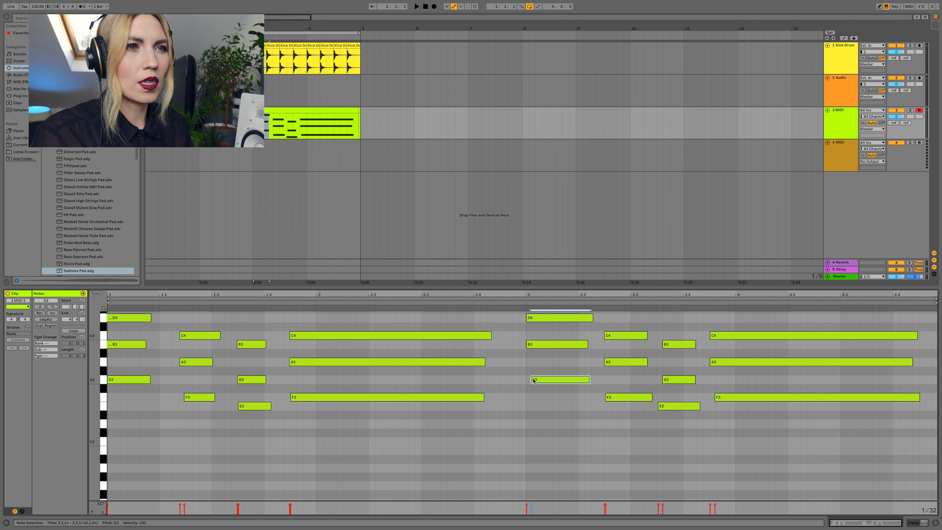
- Line up the note starts within each recorded chord in bars 3 and 4, shifting the stray F3, E3 and G3 notes
left_click(723, 414)
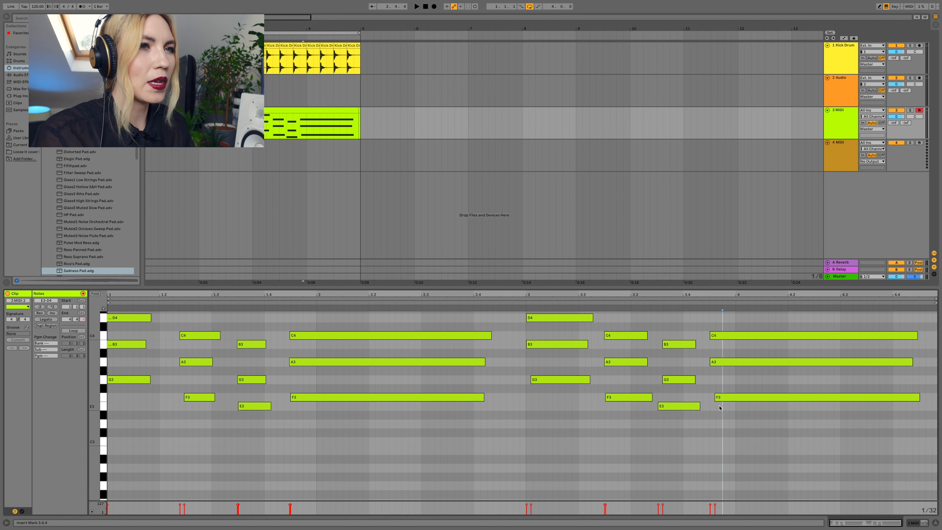
left_click(716, 406)
left_click(728, 432)
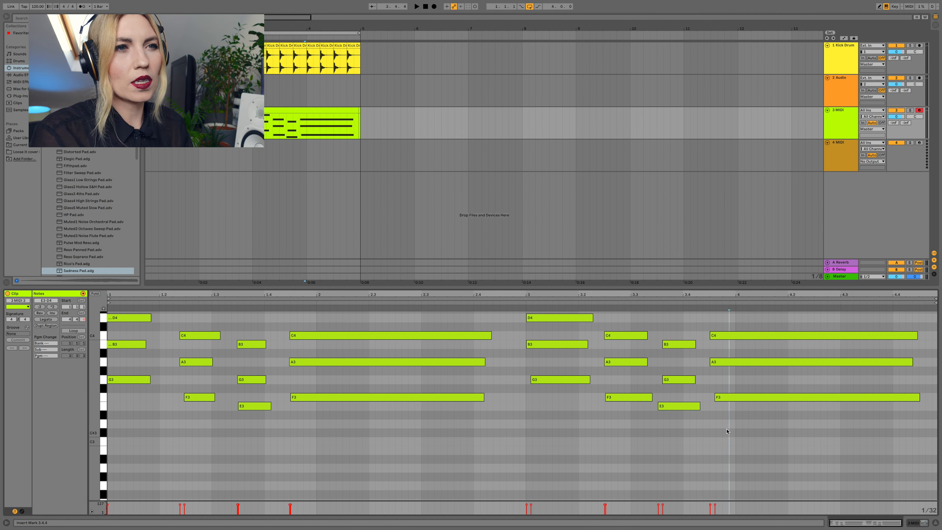
left_click(724, 399)
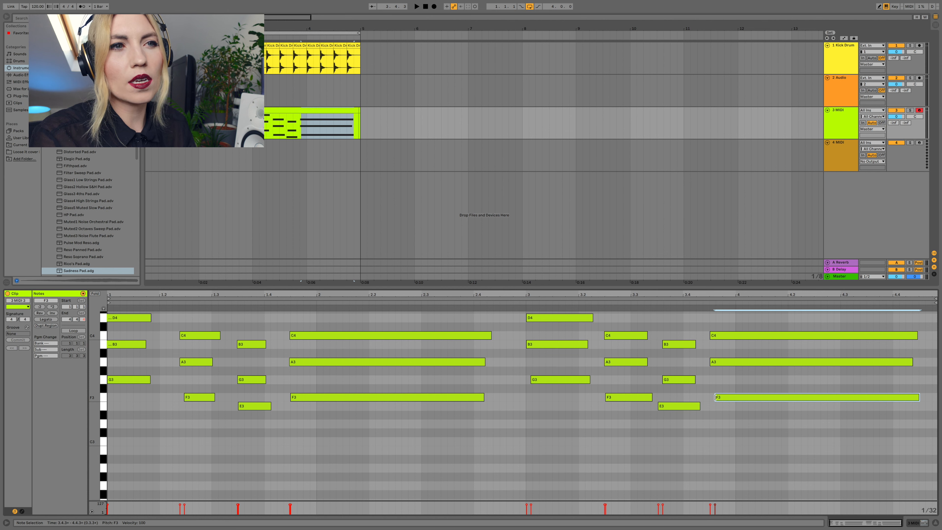
left_click_drag(715, 397, 665, 380)
left_click_drag(663, 344, 664, 344)
left_click_drag(531, 379, 527, 379)
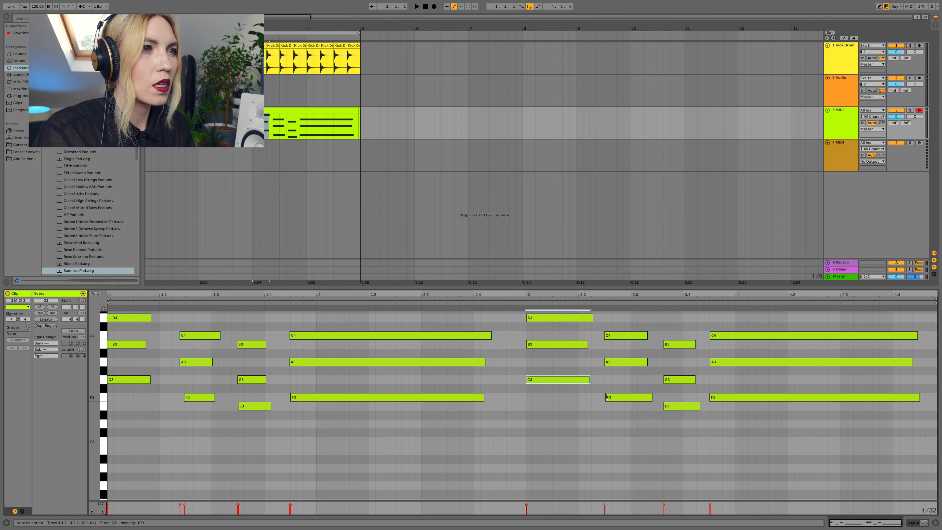
left_click_drag(606, 397, 605, 397)
- Line up the note starts of the last three chords in bar 1: F3-A3-C4, E3-G3-B3 and the long F3-A3-C4
scroll(293, 360, "down", 1)
left_click_drag(291, 358, 293, 331)
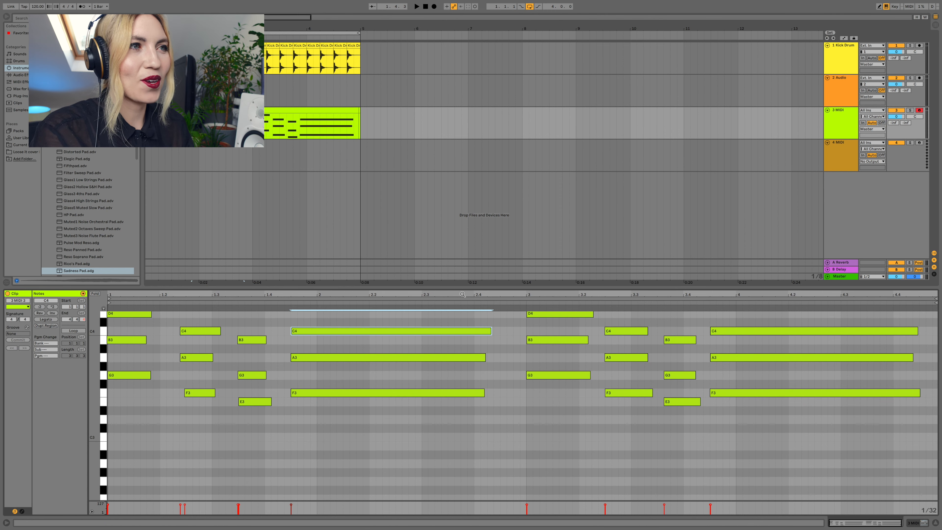
left_click_drag(463, 294, 463, 323)
scroll(427, 395, "left", 15)
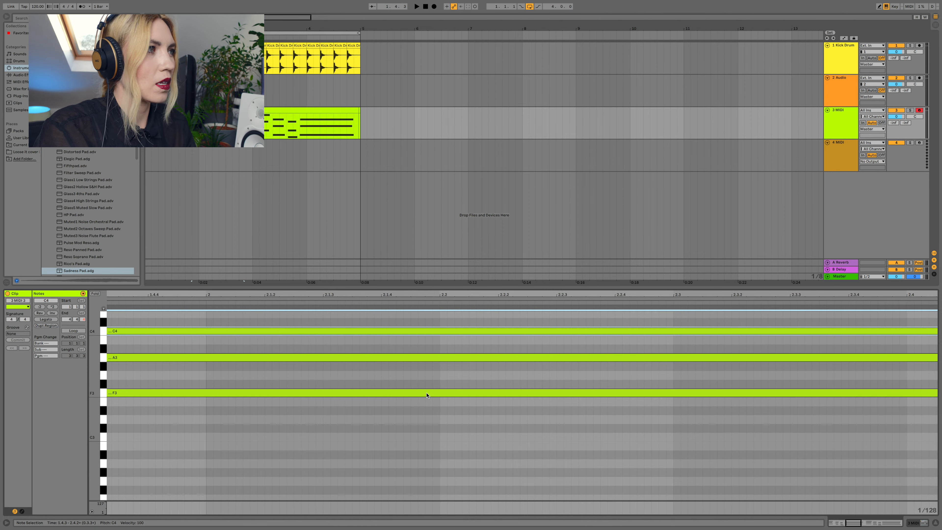
left_click_drag(521, 393, 519, 393)
scroll(448, 379, "left", 6)
left_click_drag(400, 341, 404, 341)
left_click_drag(401, 376, 404, 402)
scroll(390, 399, "left", 8)
left_click_drag(337, 393, 315, 394)
left_click_drag(318, 358, 316, 358)
left_click_drag(318, 332, 315, 332)
scroll(316, 347, "left", 6)
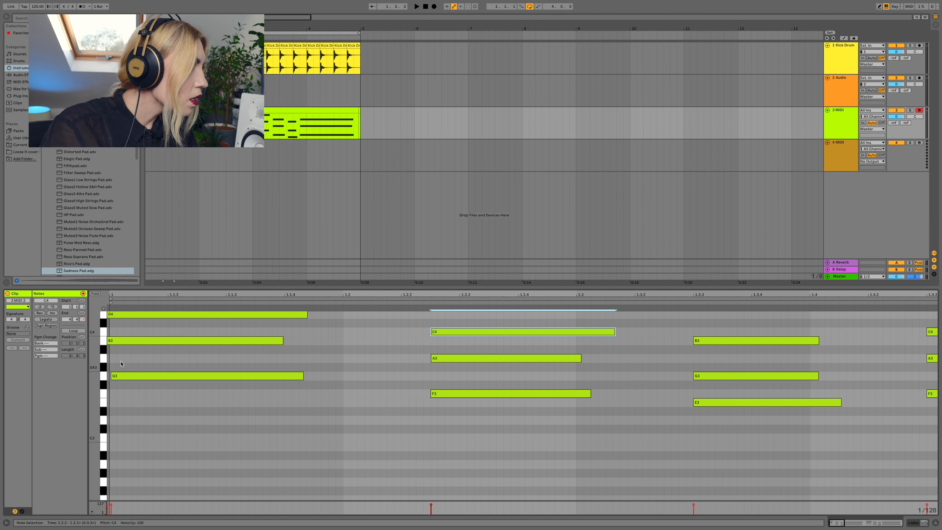
- Align the G3, B3 and D4 notes of the first chord with the start of the clip at bar 1
left_click(111, 341)
key("space")
scroll(117, 397, "up", 3)
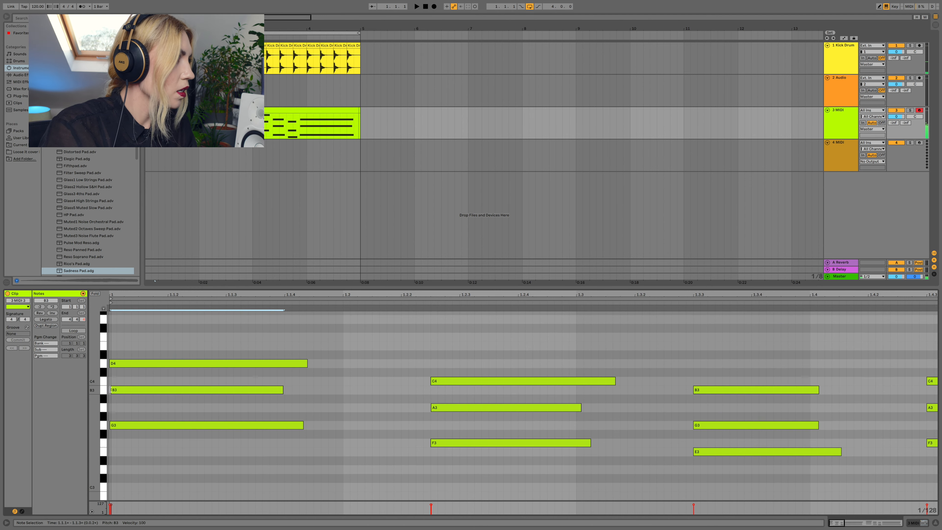
key("space")
key("space")
key("space")
scroll(219, 364, "up", 5)
scroll(219, 364, "left", 8)
left_click_drag(108, 390, 109, 390)
left_click_drag(111, 425, 109, 426)
key("space")
key("space")
left_click(109, 363)
- Play back the recorded chords and inspect the note timing in bar 1 up close
key("space")
left_click_drag(234, 294, 237, 267)
key("space")
key("space")
key("space")
left_click_drag(534, 358, 644, 443)
key("space")
key("space")
left_click(570, 398)
key("space")
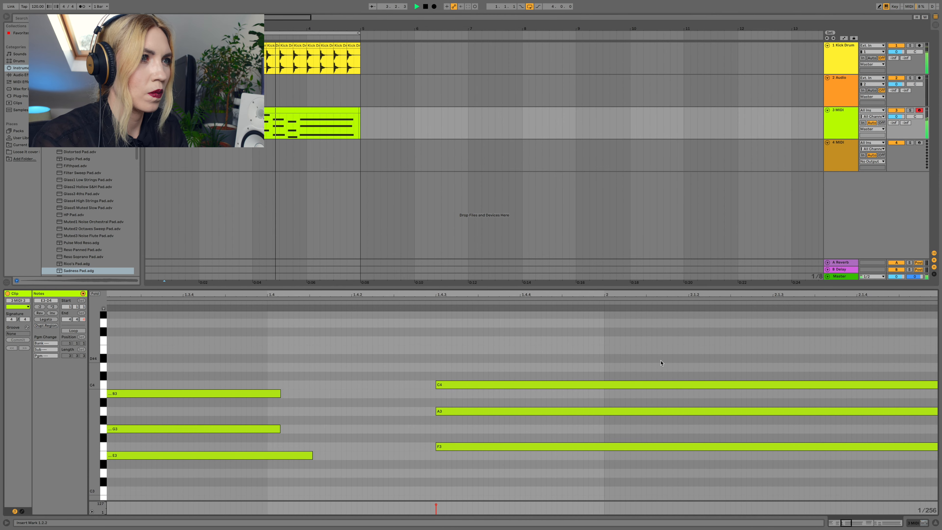
left_click_drag(660, 362, 223, 363)
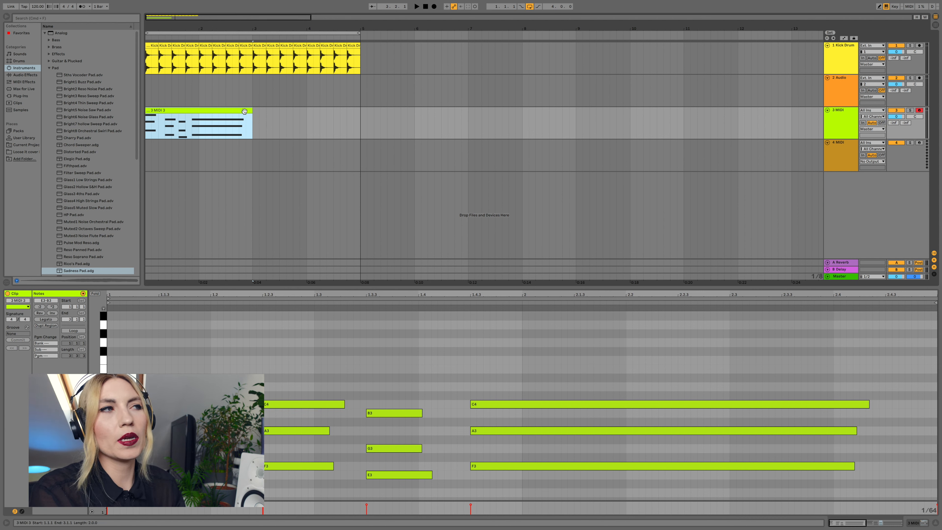
- Duplicate the two-bar 3 MIDI clip into bars 3 and 4 and play the arrangement
key("super+d")
left_click(417, 7)
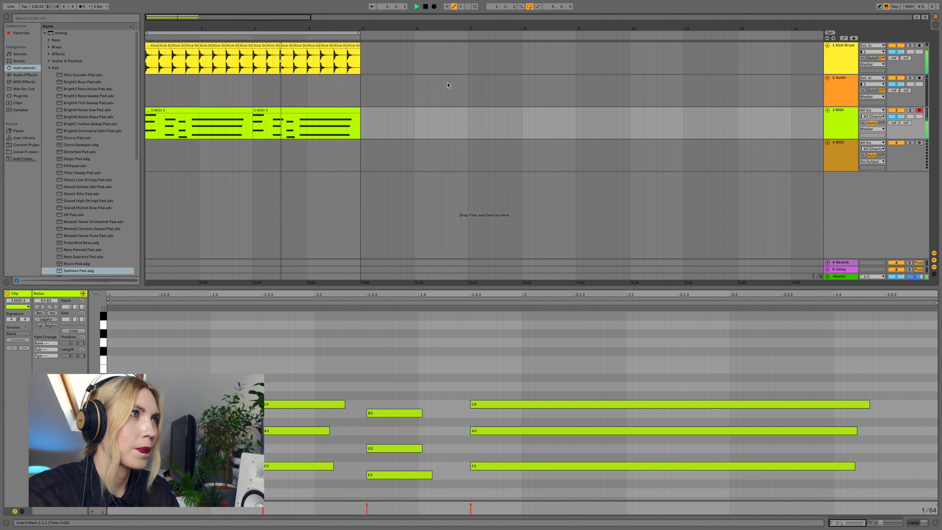
key("space")
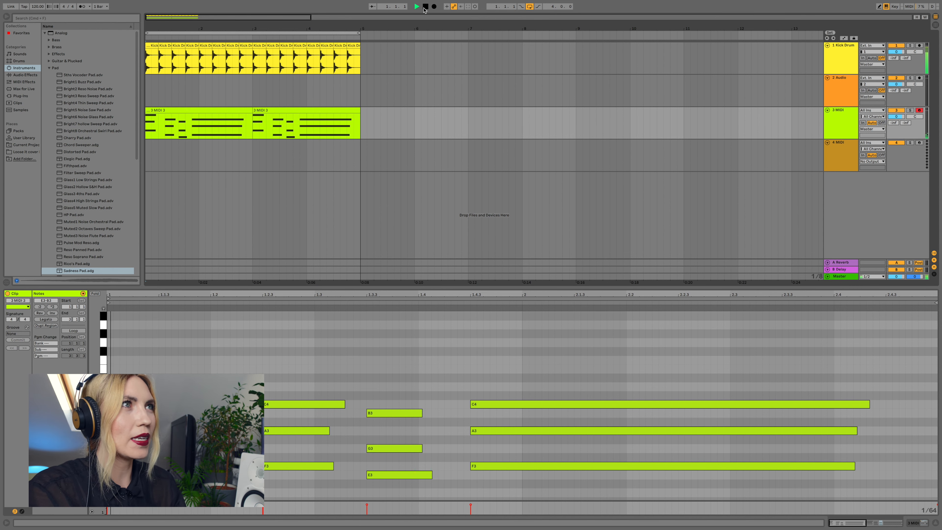
- Transpose the final long chord of the duplicated clip down to G2, B2 and D3 and stop playback
left_click_drag(351, 122, 299, 123)
left_click_drag(492, 431, 477, 349)
left_click_drag(484, 417, 489, 505)
key("space")
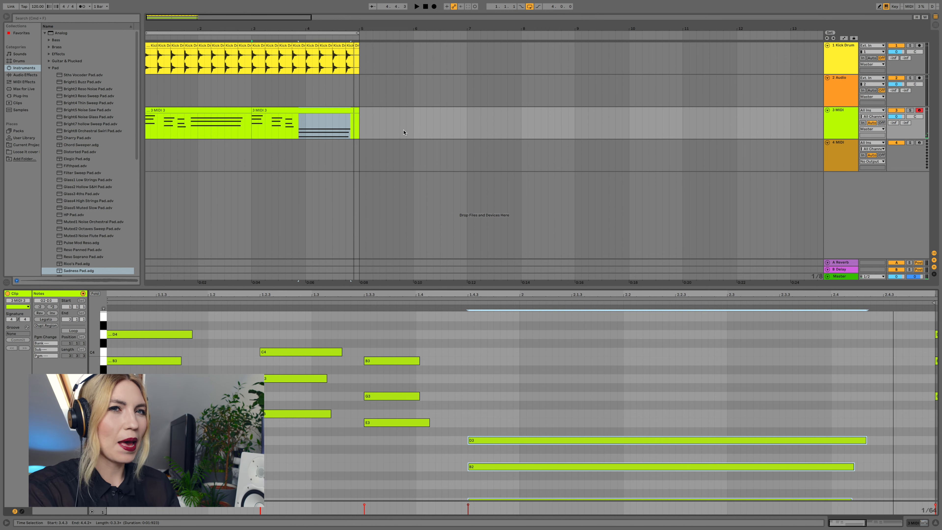
- Duplicate the time of the looped four-bar section to extend all tracks to eight bars
left_click(299, 34)
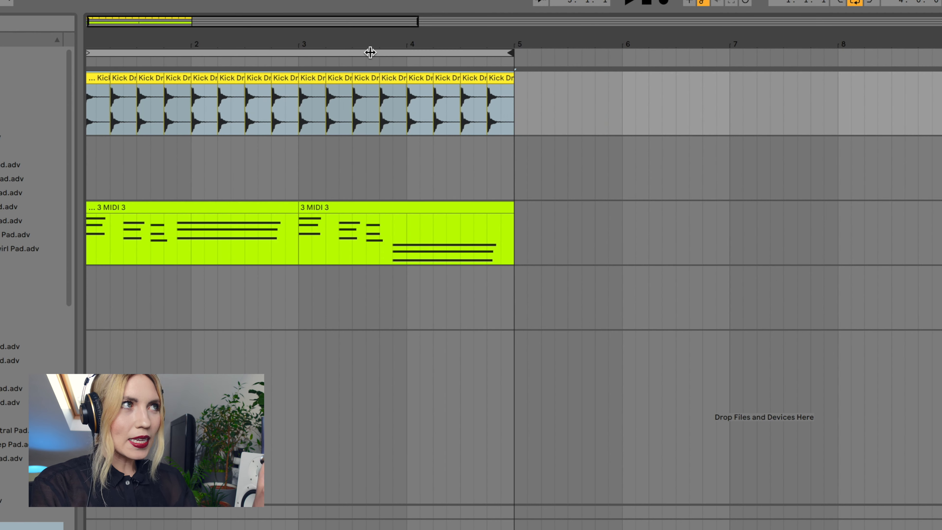
right_click(288, 33)
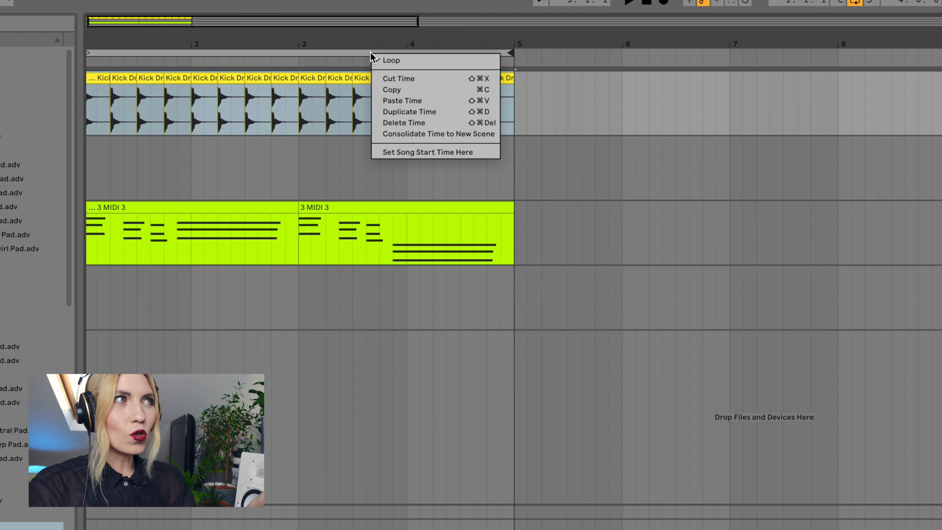
left_click(451, 116)
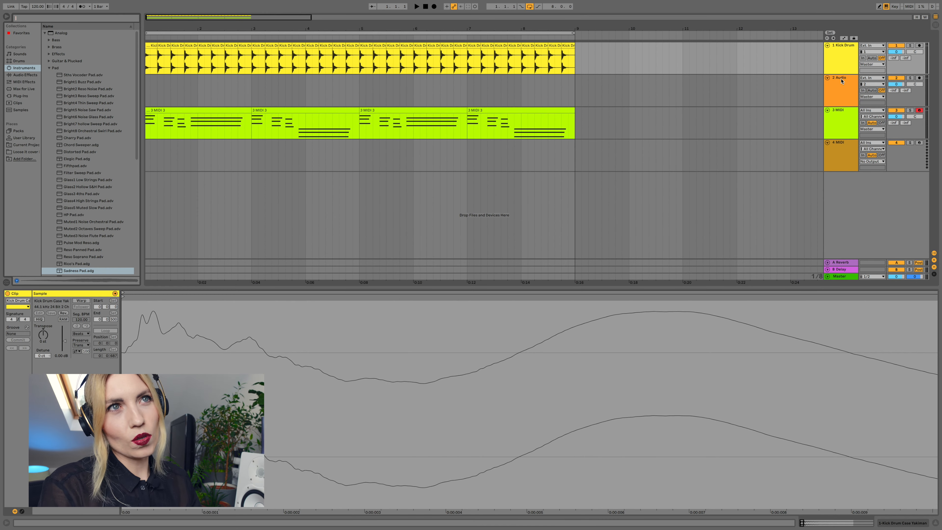
- Search the samples for "clap" and place Clap-707.aif on the empty second audio track at beat 2 of bar 5
left_click(842, 81)
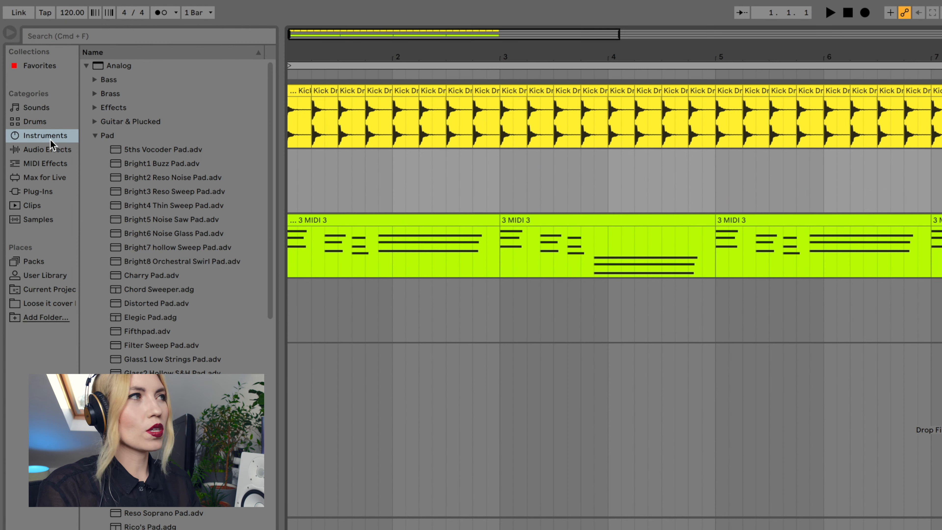
left_click(42, 220)
left_click(118, 37)
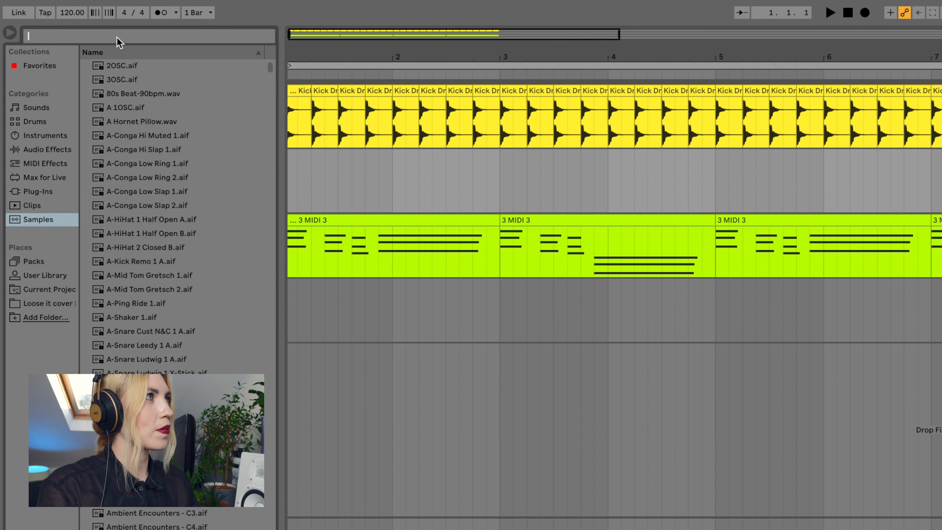
type("clap")
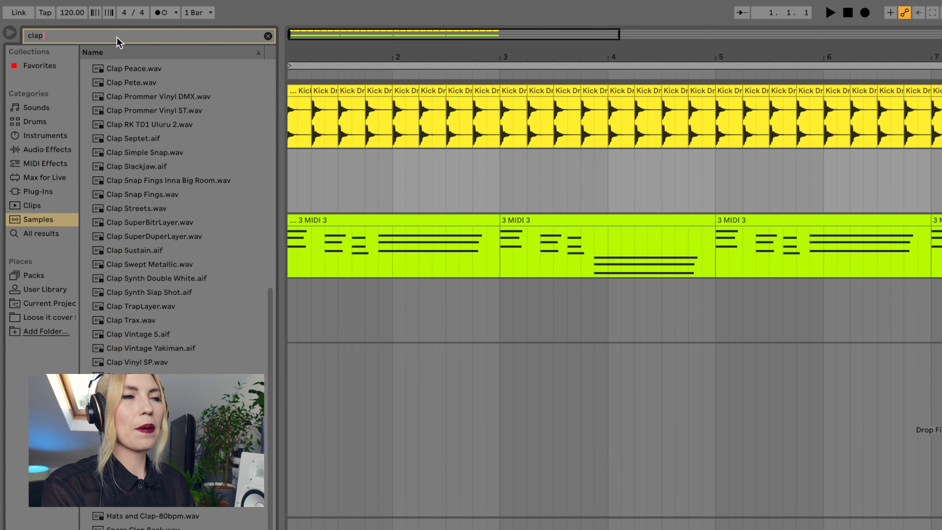
left_click(130, 435)
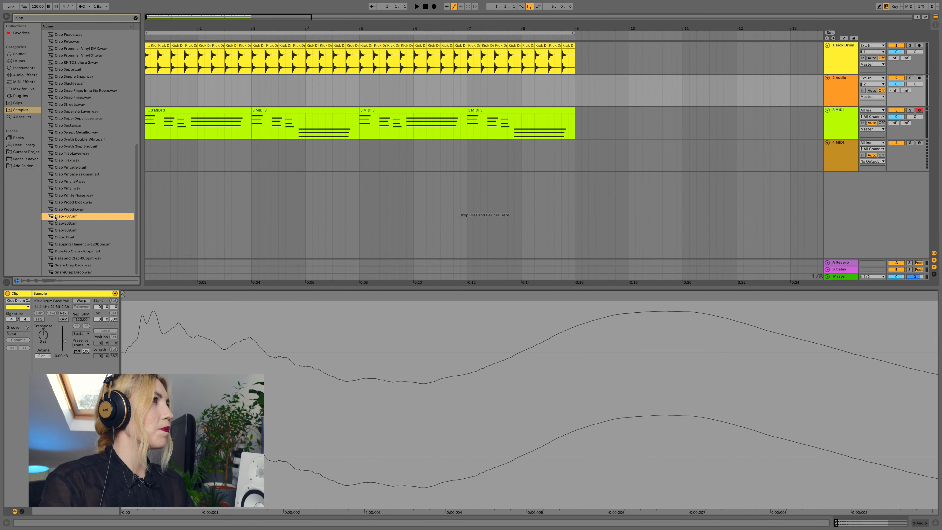
mouse_move(68, 215)
left_mouse_down()
mouse_move(218, 138)
mouse_move(162, 86)
mouse_move(375, 82)
left_mouse_up()
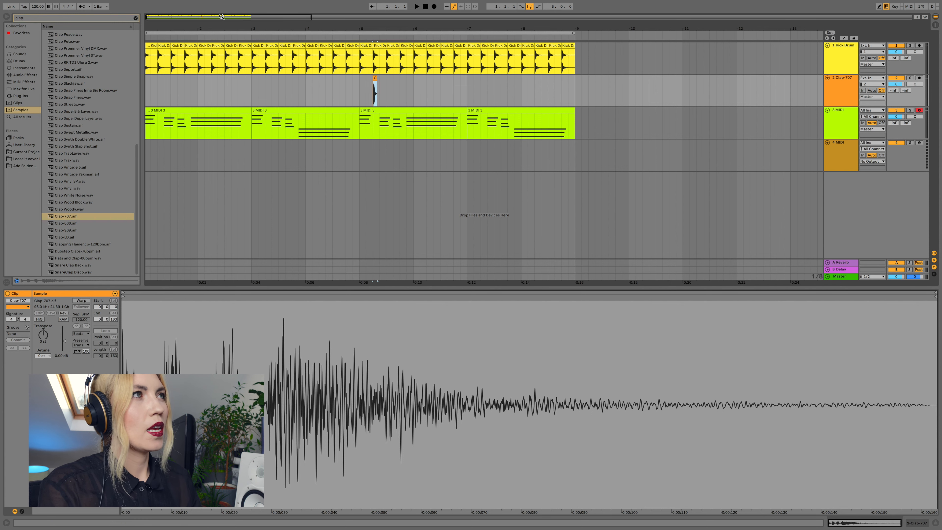
- Paste copies of the Clap-707 clip so claps fall on beats 2 and 4 of bars 5 to 8
left_click_drag(204, 17, 204, 76)
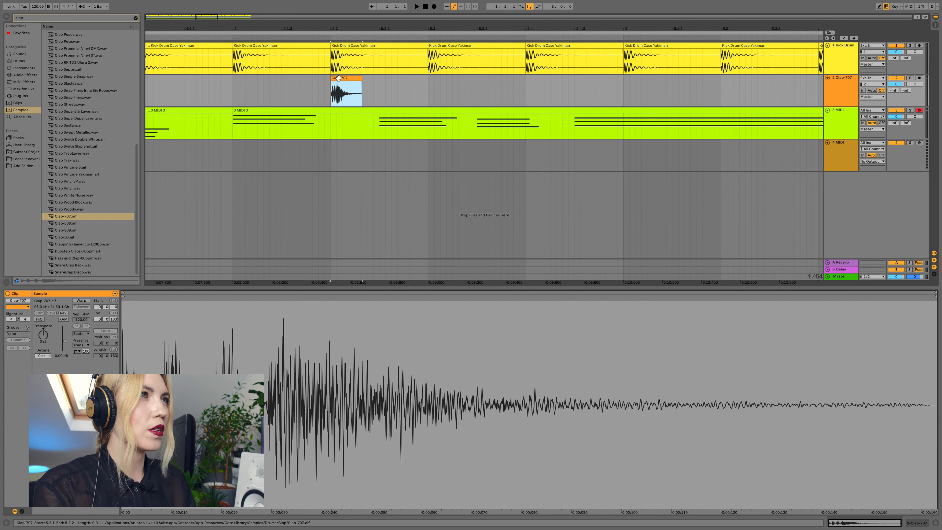
left_click(526, 81)
key("ctrl+v")
scroll(578, 91, "right", 3)
left_click(616, 82)
key("ctrl+v")
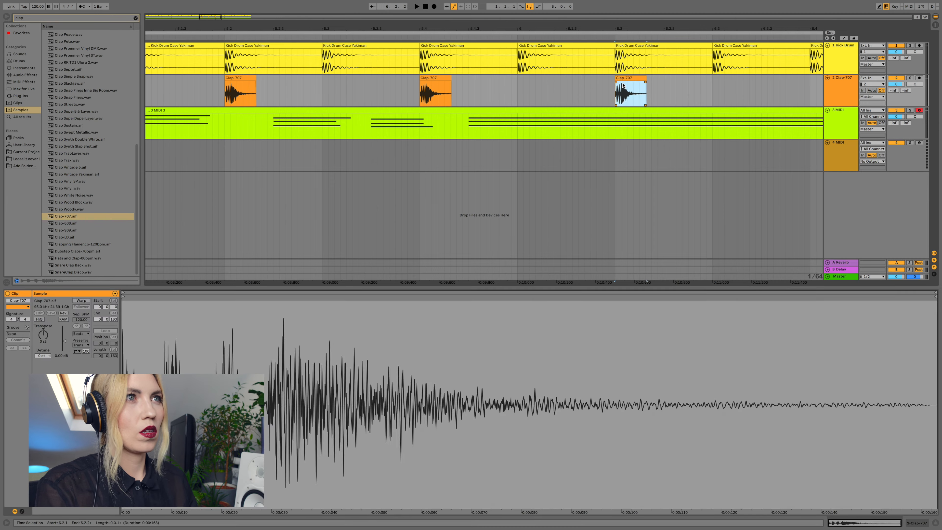
scroll(623, 86, "right", 3)
left_click(702, 87)
key("ctrl+v")
left_click(720, 87)
key("ctrl+v")
left_click(695, 88)
key("ctrl+v")
scroll(699, 87, "right", 3)
left_click(750, 85)
key("ctrl+z")
left_click(652, 87)
key("ctrl+v")
scroll(692, 88, "right", 4)
left_click(675, 85)
key("ctrl+v")
scroll(675, 86, "right", 4)
left_click(640, 86)
key("ctrl+v")
mouse_move(238, 17)
left_mouse_down()
mouse_move(238, 1)
mouse_move(239, 18)
left_mouse_up()
- Play back the clap section and shorten the arrangement loop to cover only bars 5 to 8
left_click(196, 38)
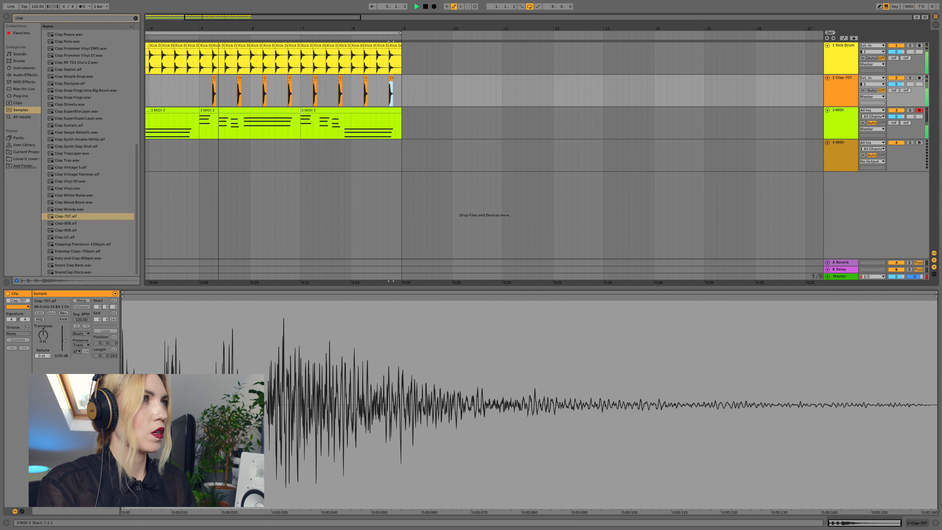
scroll(325, 117, "left", 3)
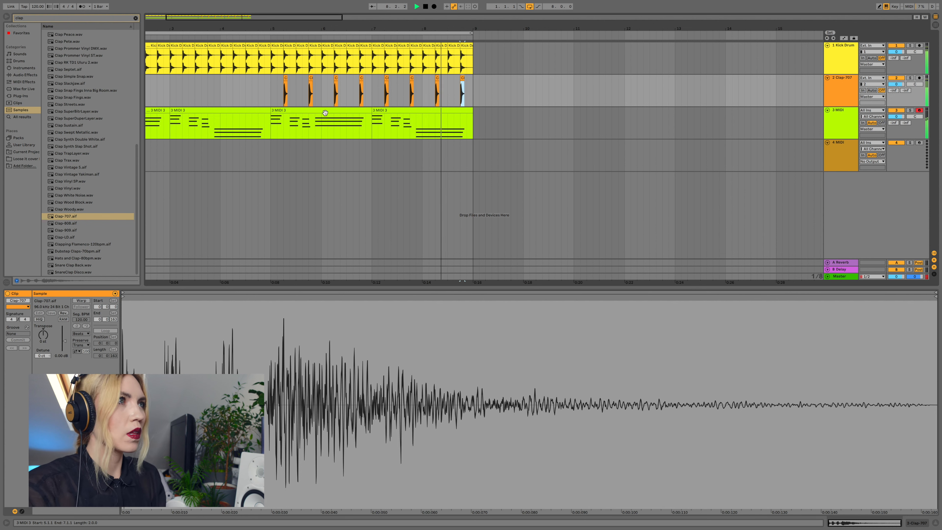
left_click_drag(233, 21, 218, 31)
left_click_drag(148, 33, 276, 34)
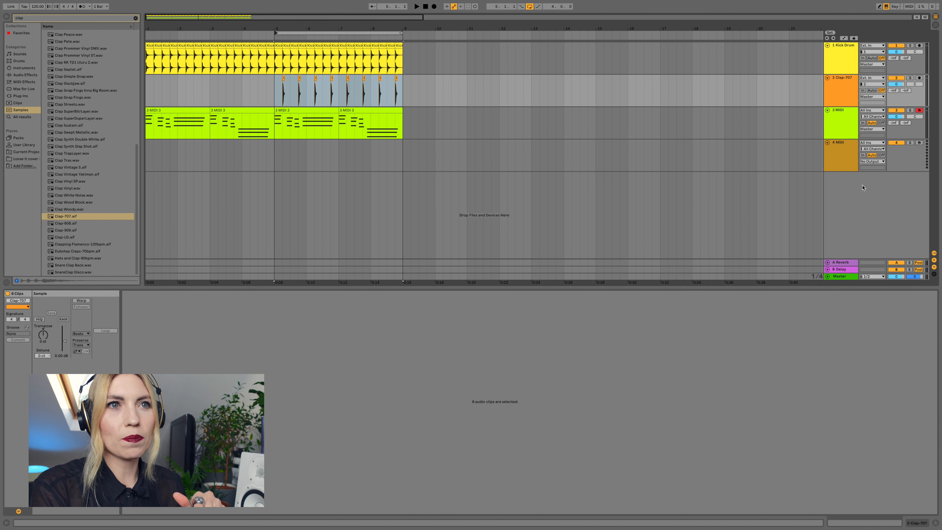
- View the Reverb and Delay return tracks in Session View and the Arrangement, and show the A Reverb return's effect device
left_click_drag(834, 287, 832, 351)
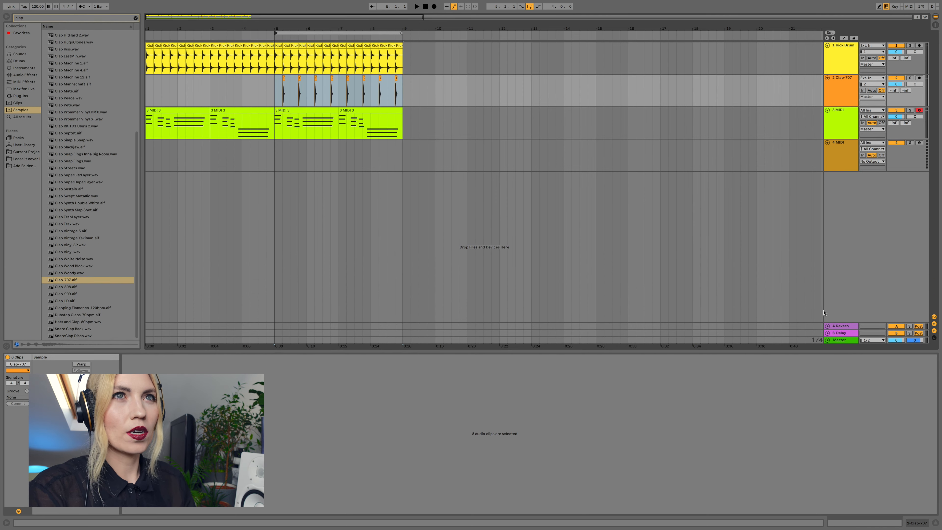
left_click(936, 24)
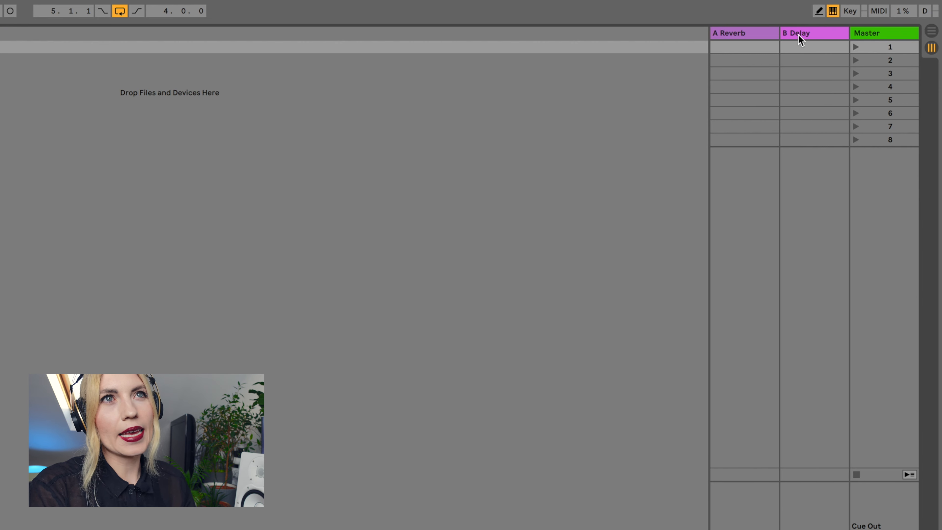
left_click(931, 33)
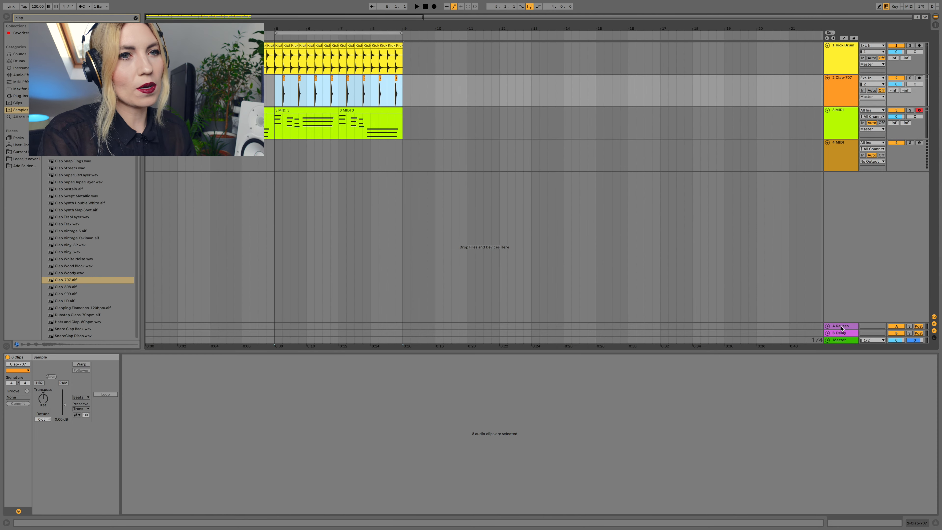
left_click(844, 327)
double_click(846, 327)
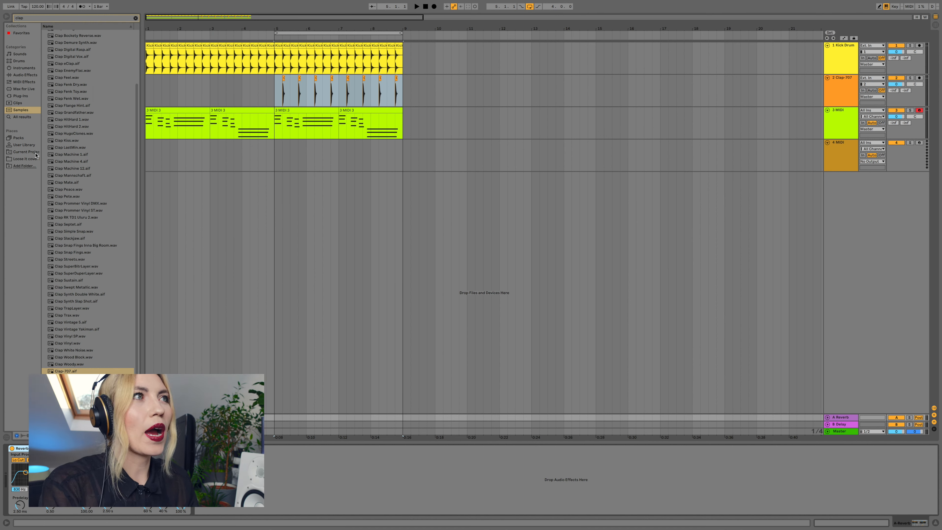
left_click(322, 88)
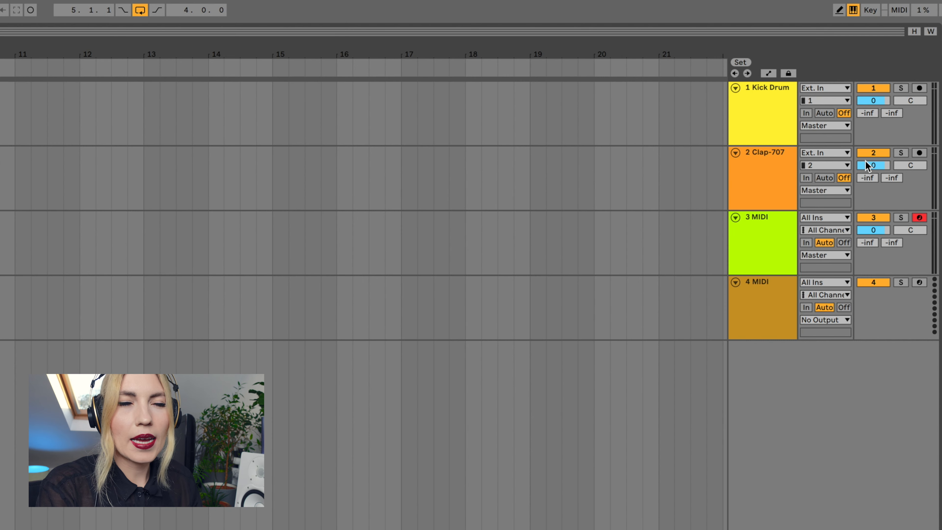
- Play the loop and raise the Clap-707 track's send to the A Reverb return to -8.4 dB
left_click(873, 179)
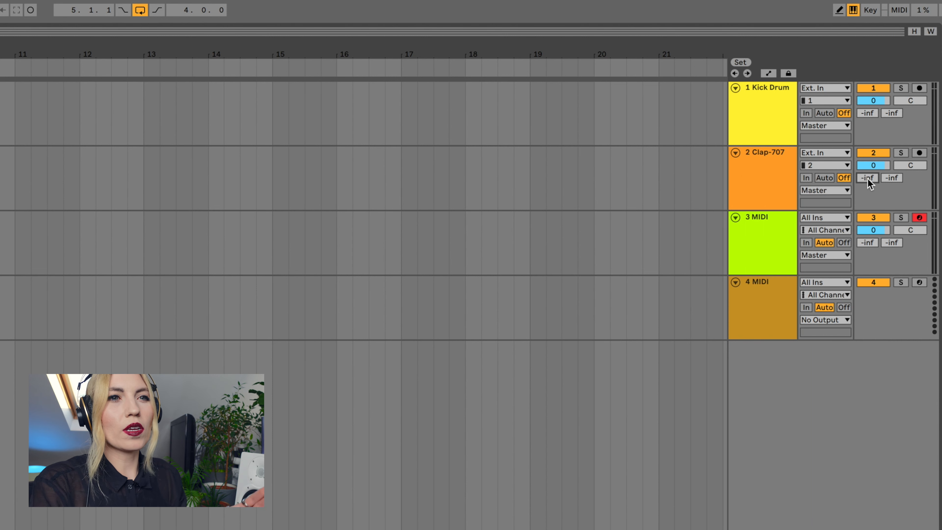
left_click(889, 178)
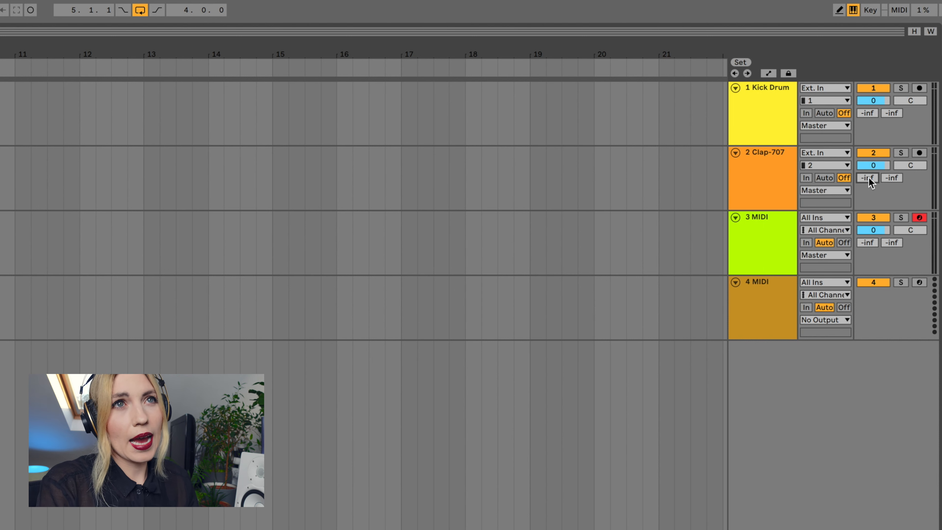
left_click_drag(868, 179, 868, 174)
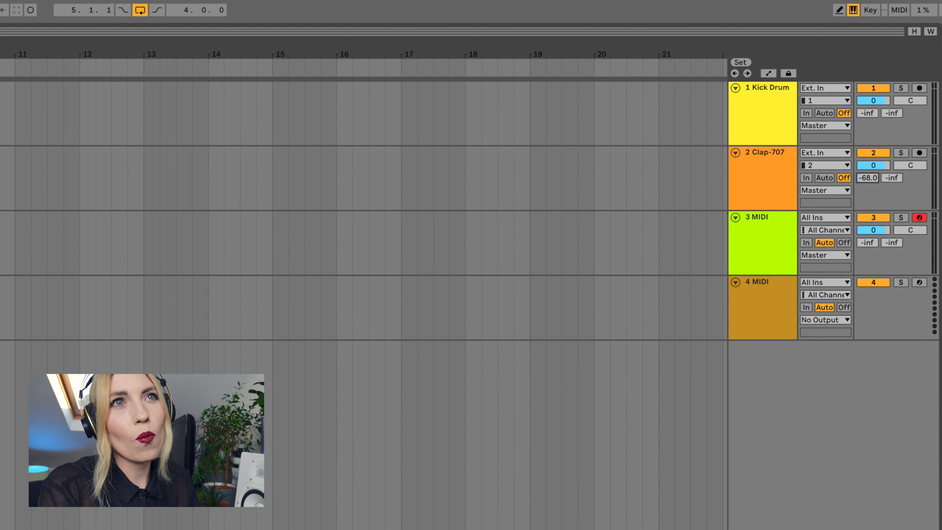
left_click_drag(868, 178, 868, 180)
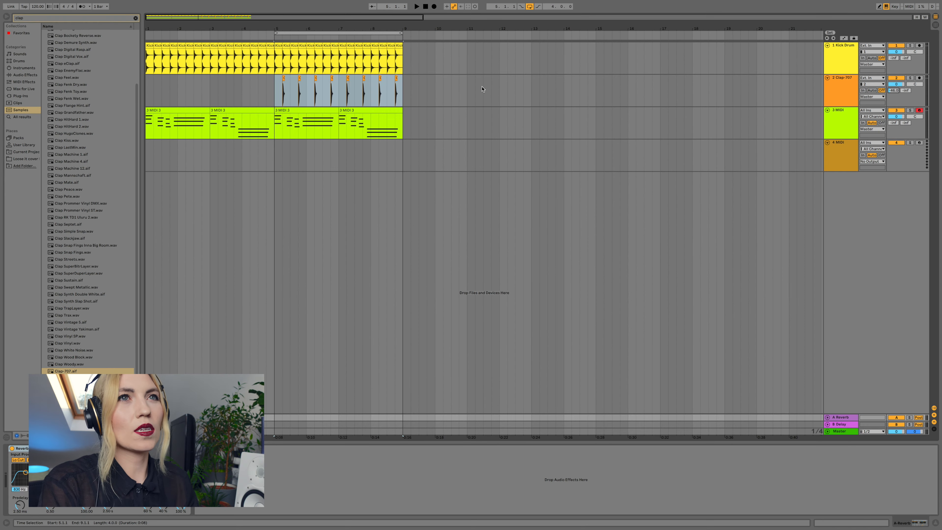
key("space")
left_click_drag(894, 90, 893, 75)
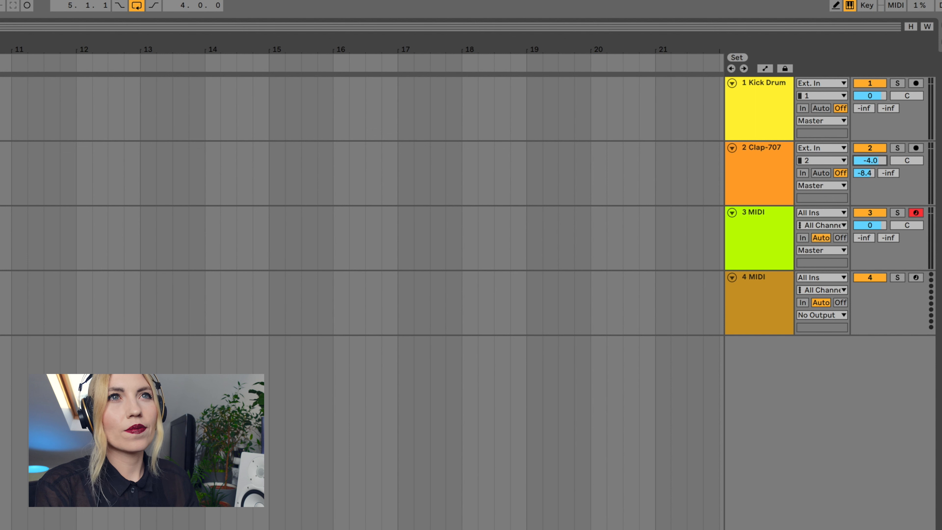
- Play the loop and adjust the Clap-707 track's volume to about -4 dB
key("space")
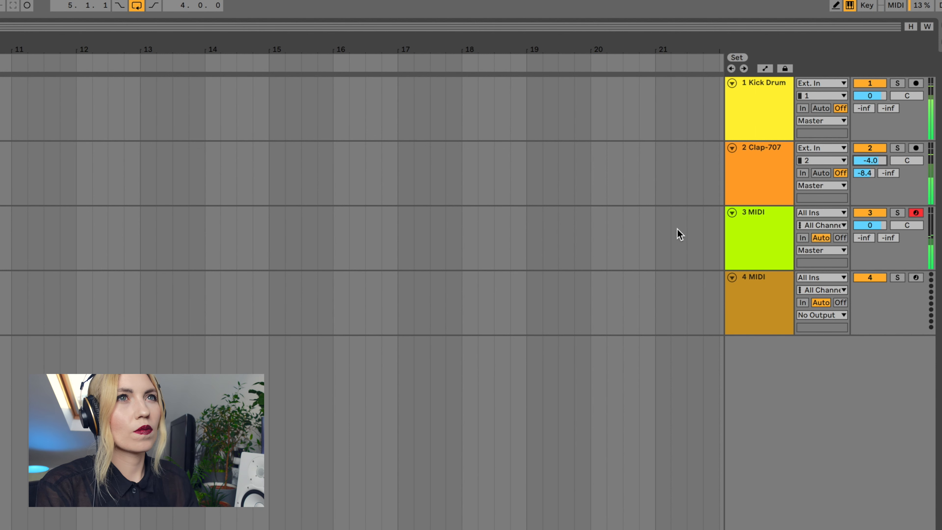
mouse_move(864, 163)
left_mouse_down()
mouse_move(865, 173)
mouse_move(859, 167)
left_mouse_up()
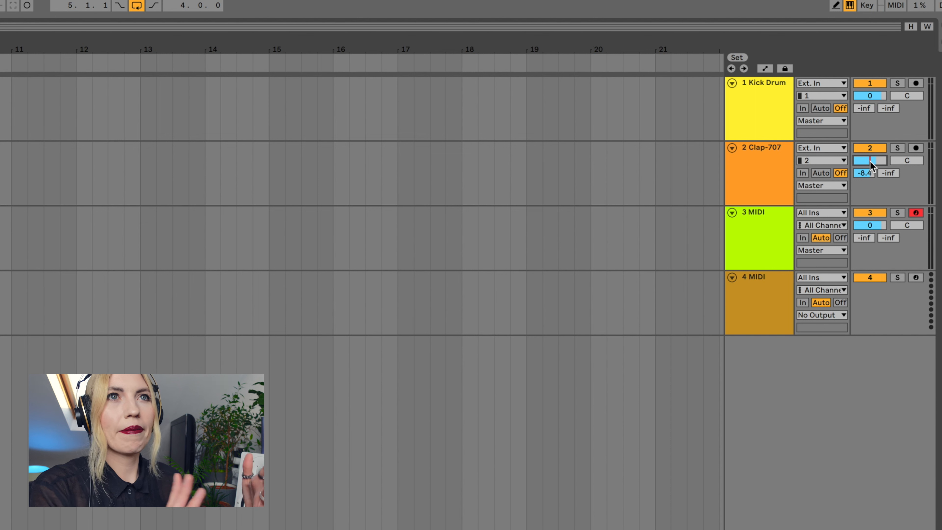
key("BackSpace")
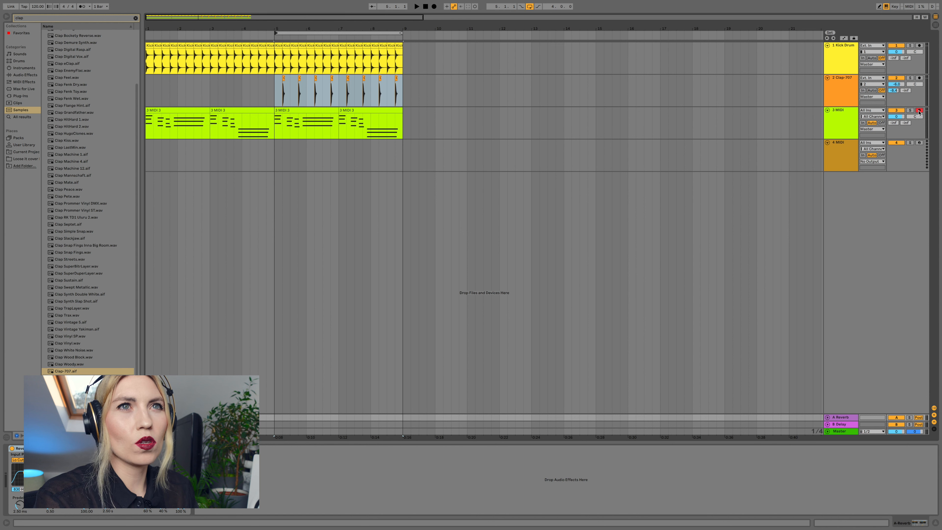
- Arm the 4 MIDI track for recording and load Woofer Loving Bass.adg onto it from the Analog bass presets
left_click(846, 146)
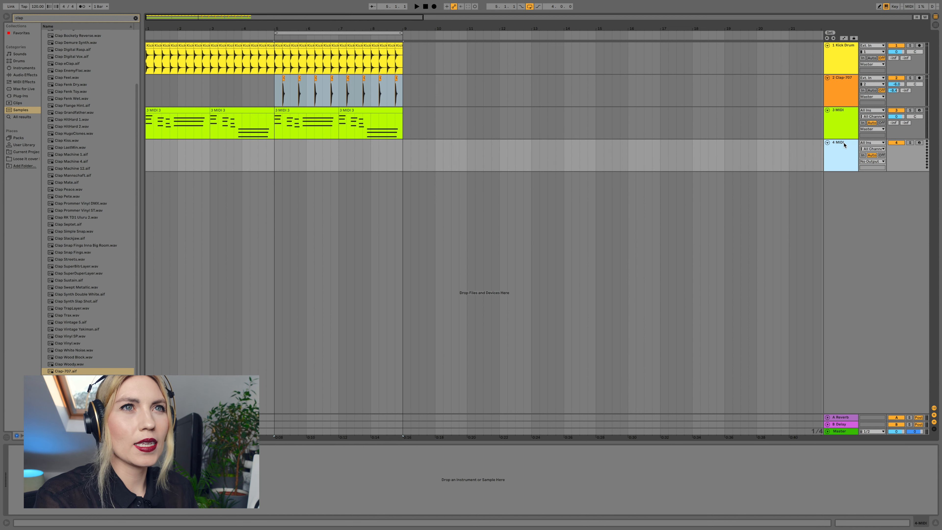
left_click(919, 143)
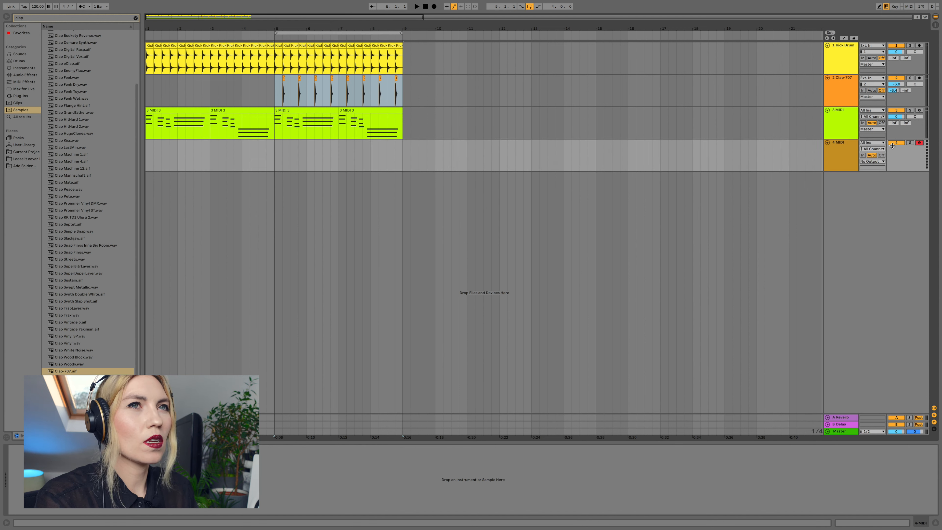
left_click(22, 69)
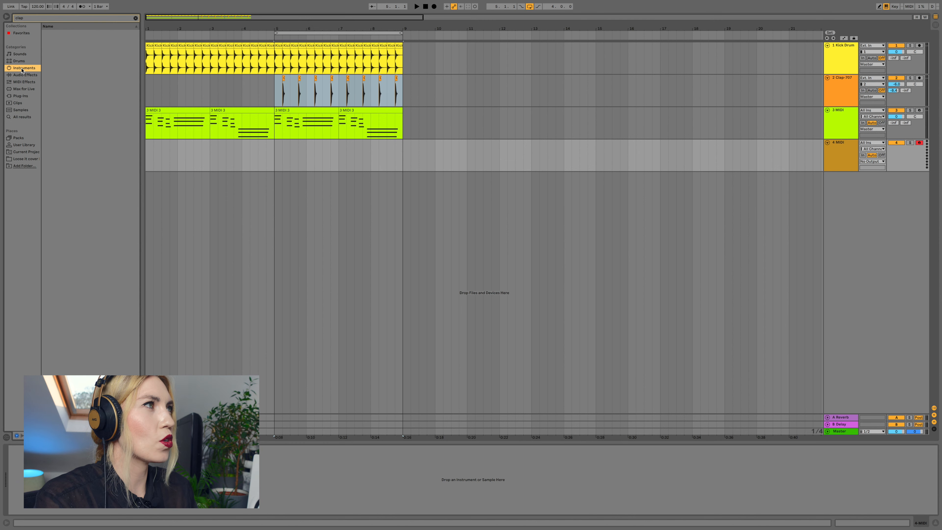
left_click(135, 18)
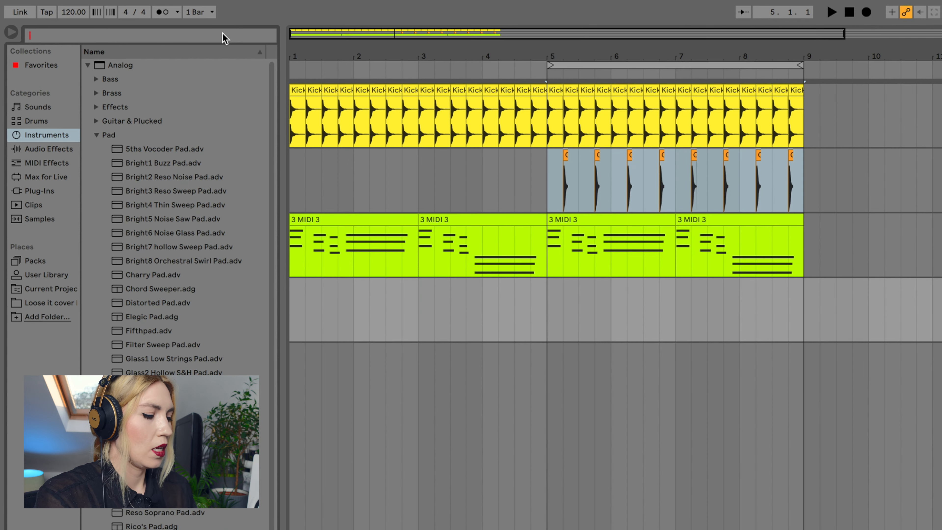
type("bass")
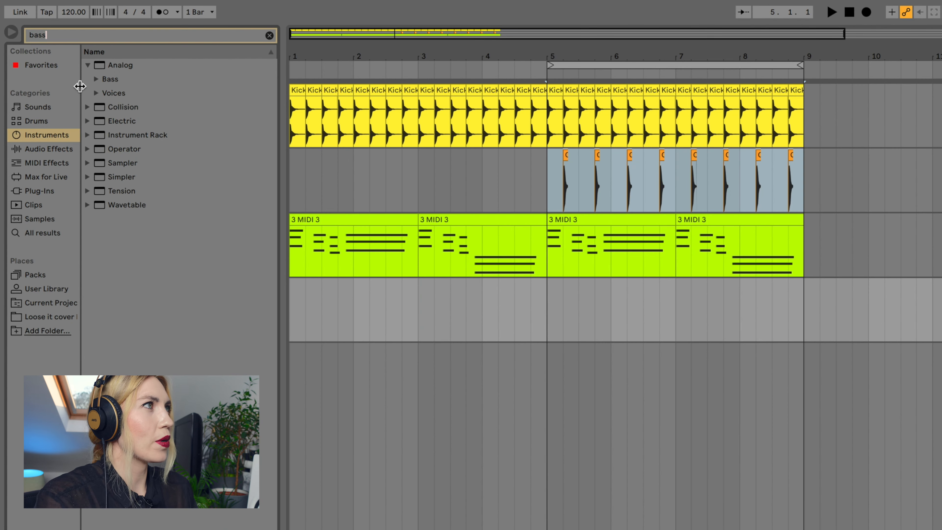
left_click(99, 79)
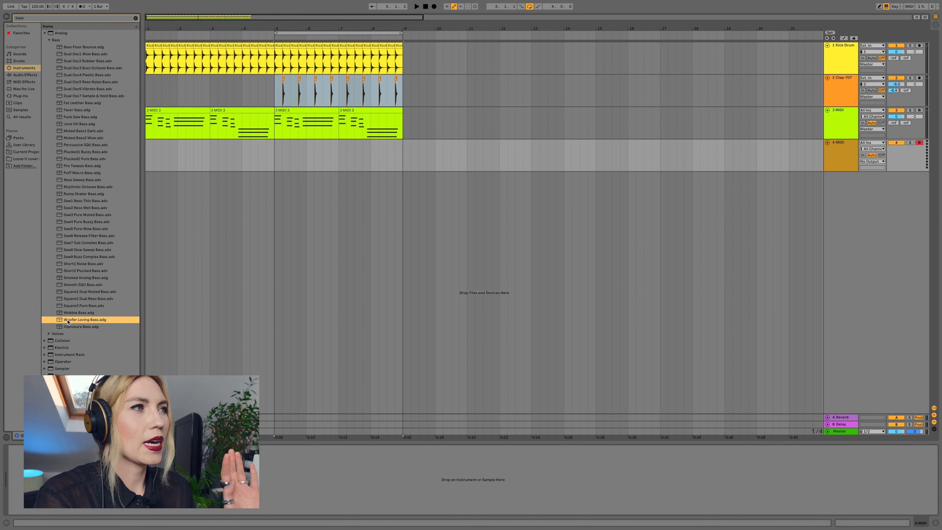
left_click_drag(69, 322, 308, 160)
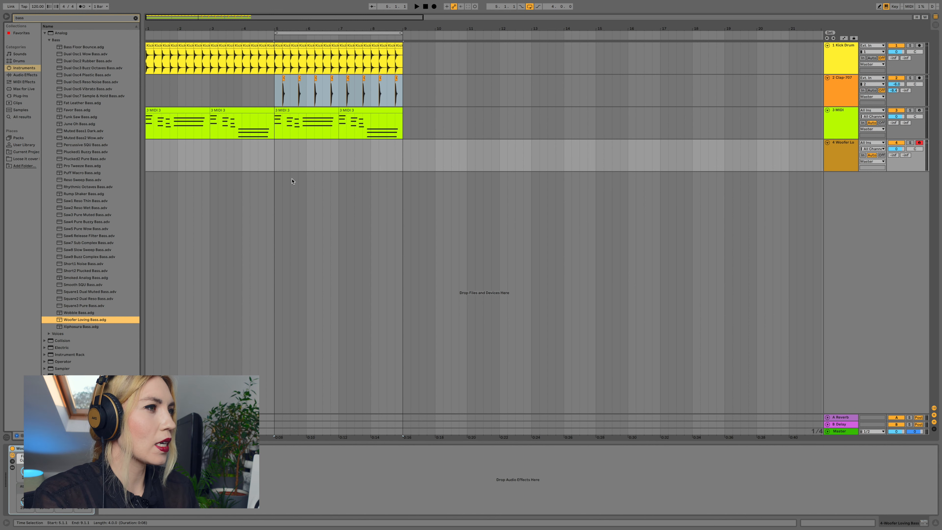
- Copy the 3 MIDI chord clip at bar 5 onto the Woofer Loving Bass track at the same position
left_click(319, 110)
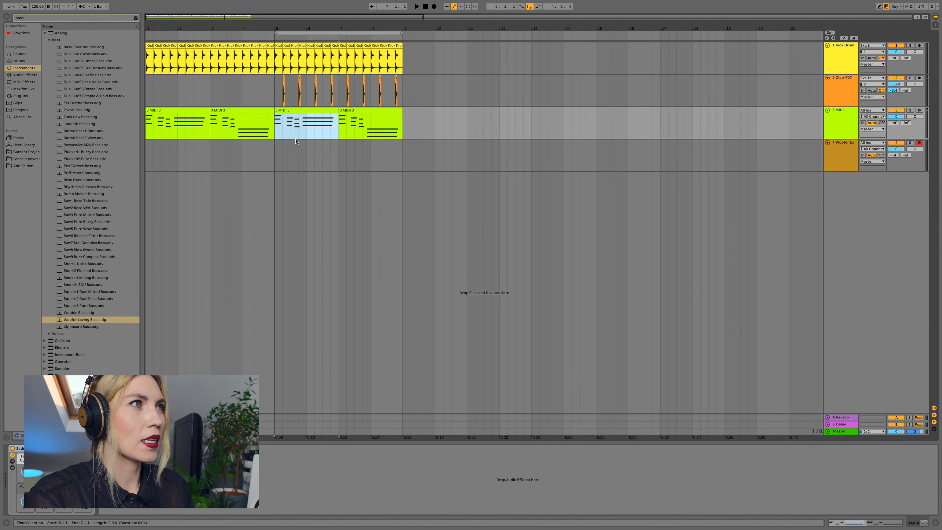
left_click(275, 155)
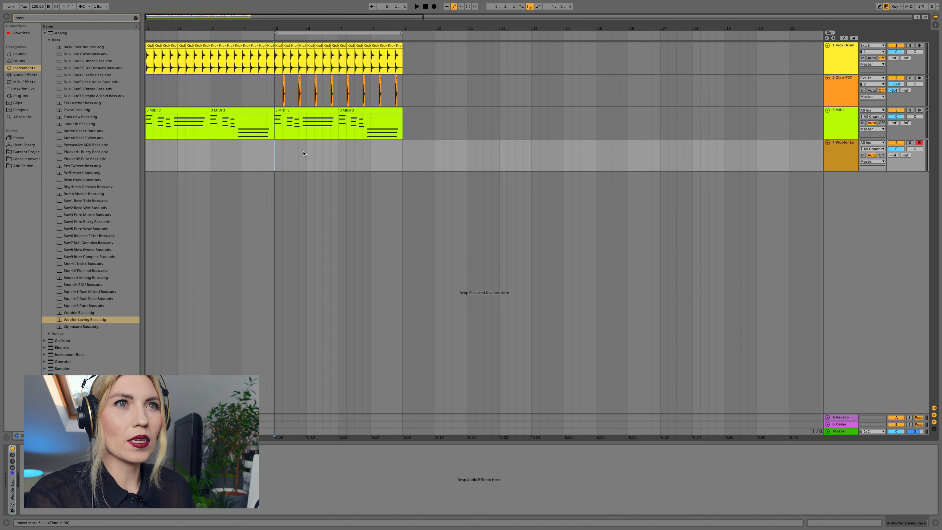
key("ctrl+v")
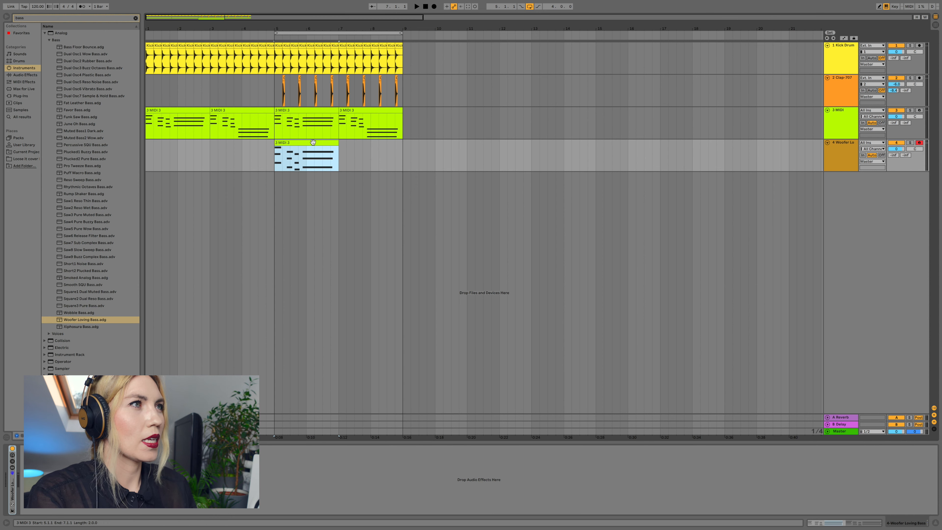
- Delete the upper chord notes in the copied bass clip, keeping only the lowest notes G3, F3, E3 and F3
double_click(313, 142)
left_click(626, 478)
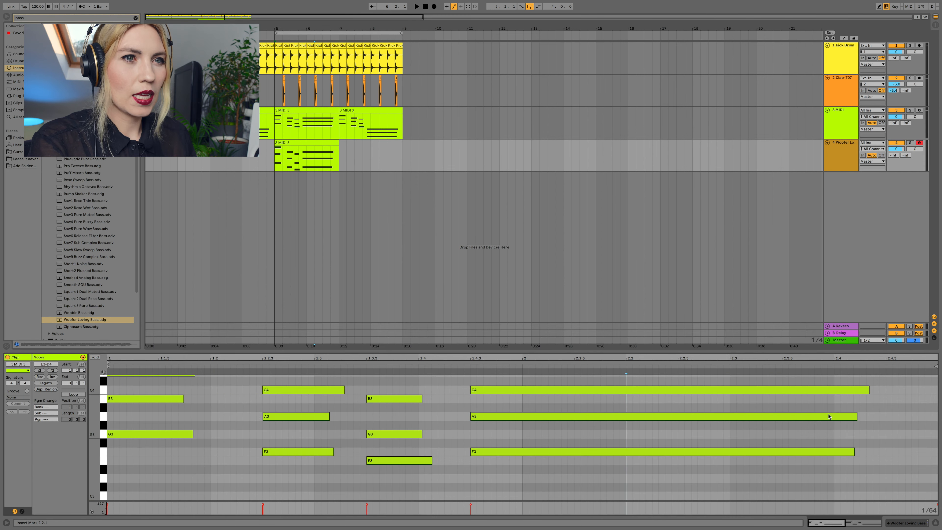
left_click_drag(908, 380, 273, 439)
key("Delete")
scroll(273, 439, "up", 4)
left_click_drag(164, 395, 165, 445)
key("Delete")
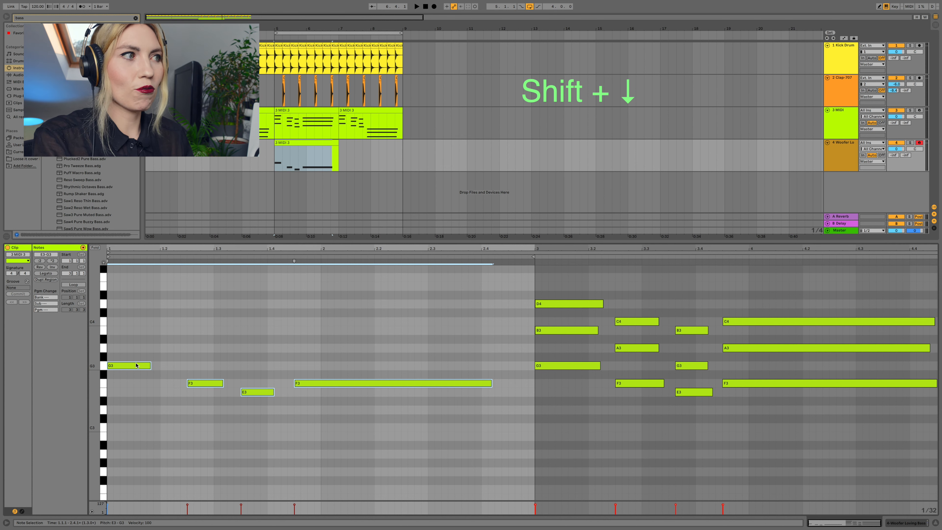
- Transpose the selected bass notes down two octaves and lower the Woofer Loving Bass track's volume to about -8 dB
key("shift+Down")
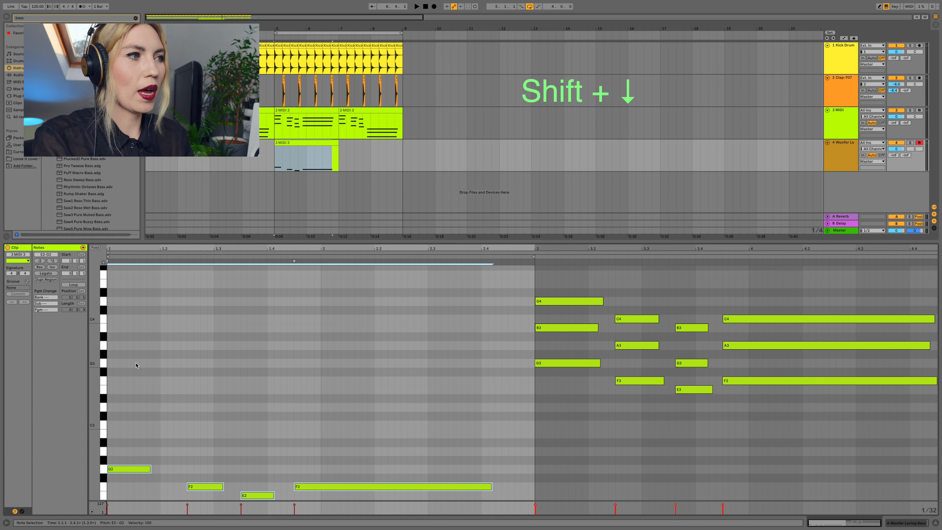
key("shift+Down")
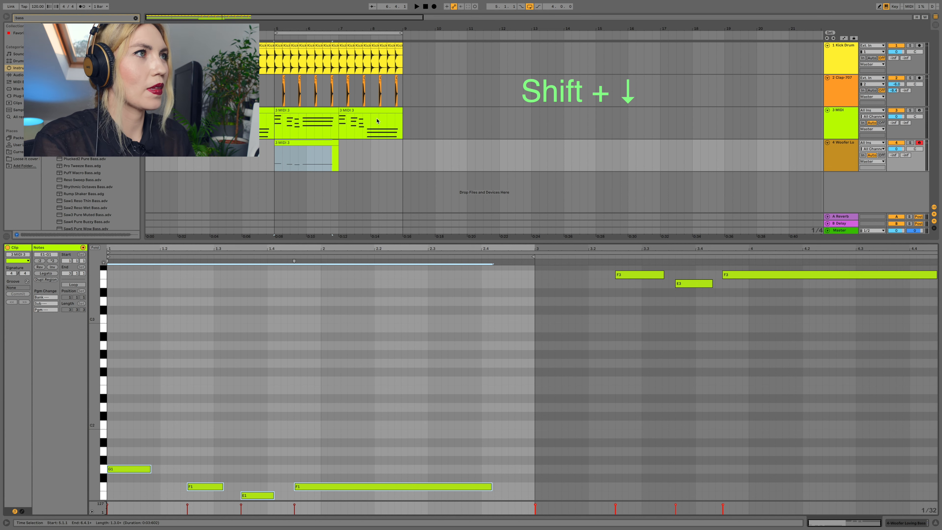
key("space")
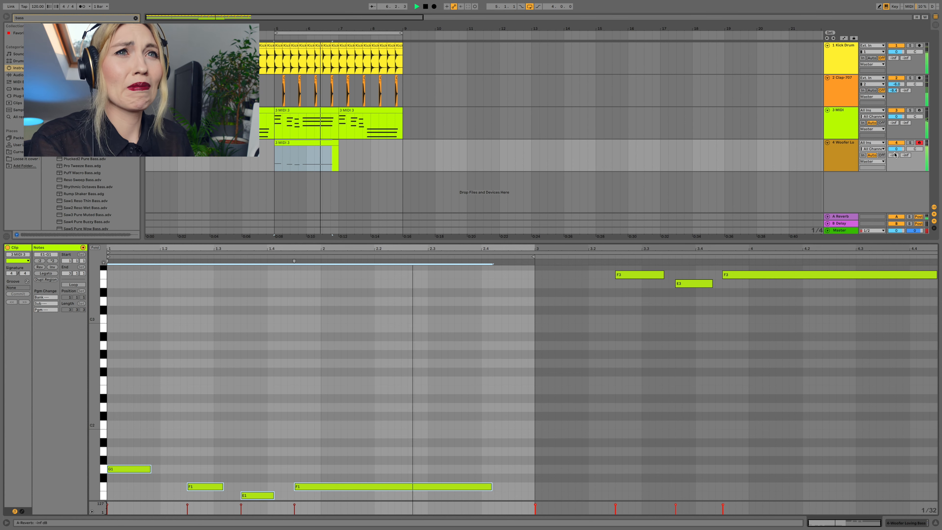
left_click_drag(896, 149, 897, 175)
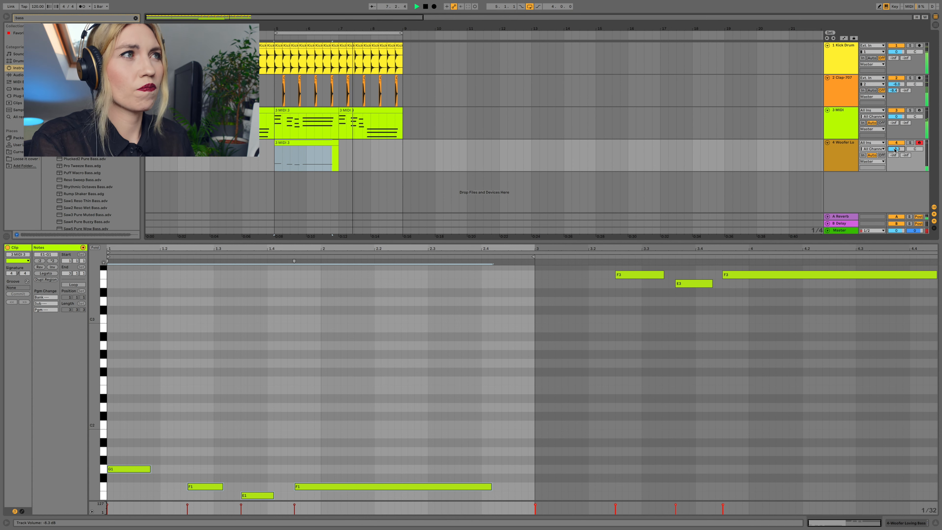
- Duplicate the two-bar bass clip from bar 5 to bar 7 on the Woofer Loving Bass track
left_click(333, 153)
left_click(334, 144)
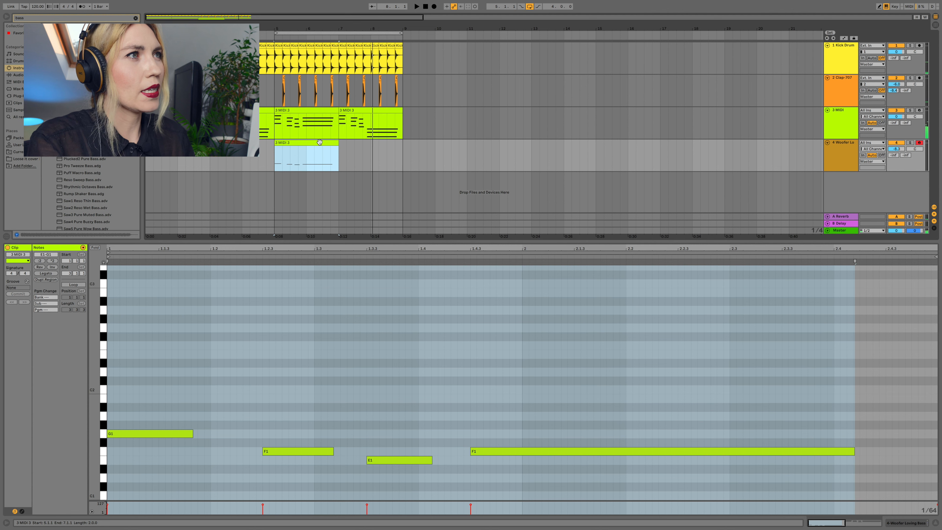
key("ctrl+d")
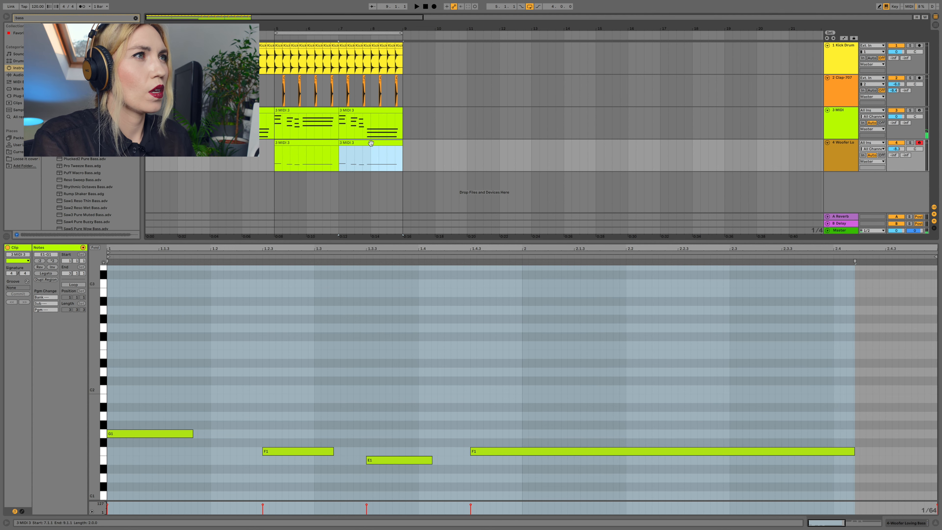
- Raise the long last note of the bar 7 bass clip to G1
left_click(782, 448)
scroll(501, 462, "down", 2)
scroll(501, 461, "down", 1)
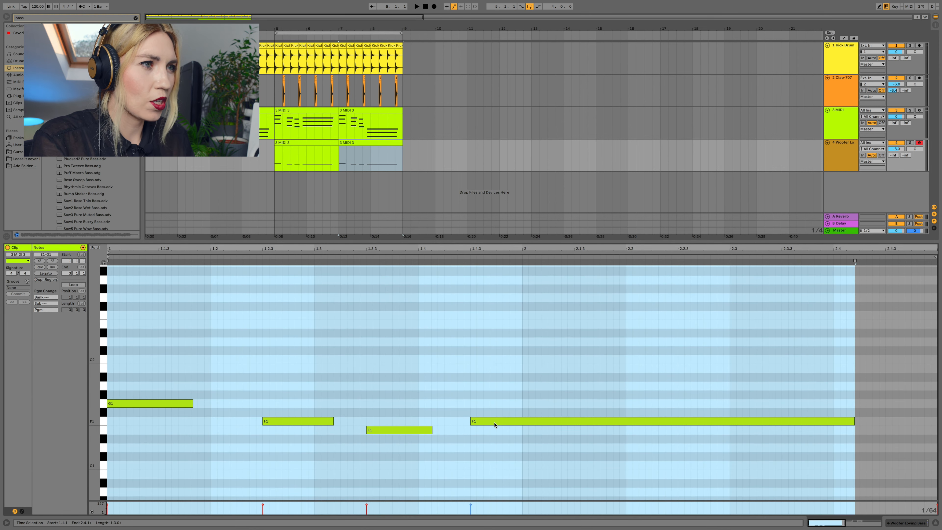
left_click(497, 424)
left_click_drag(497, 424, 497, 403)
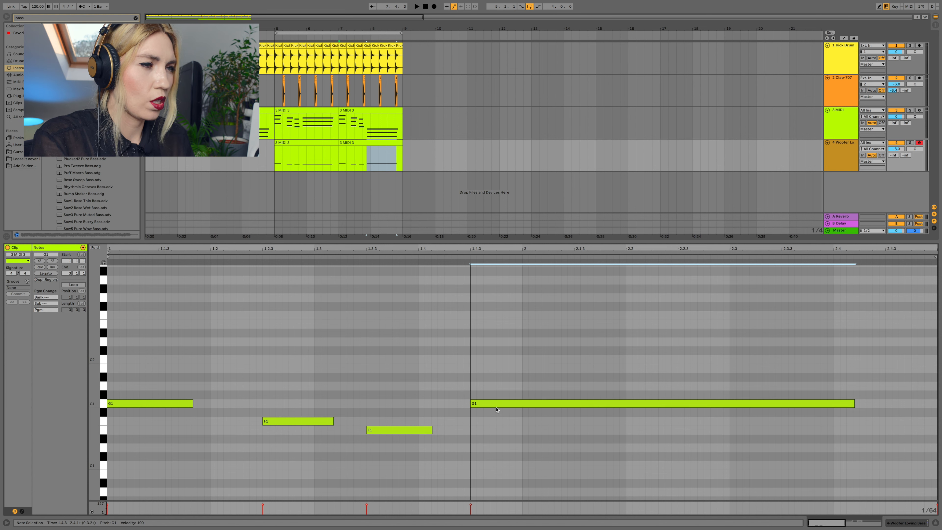
- Play the loop from bar 5 and lower the Woofer Loving Bass track's volume slightly
key("space")
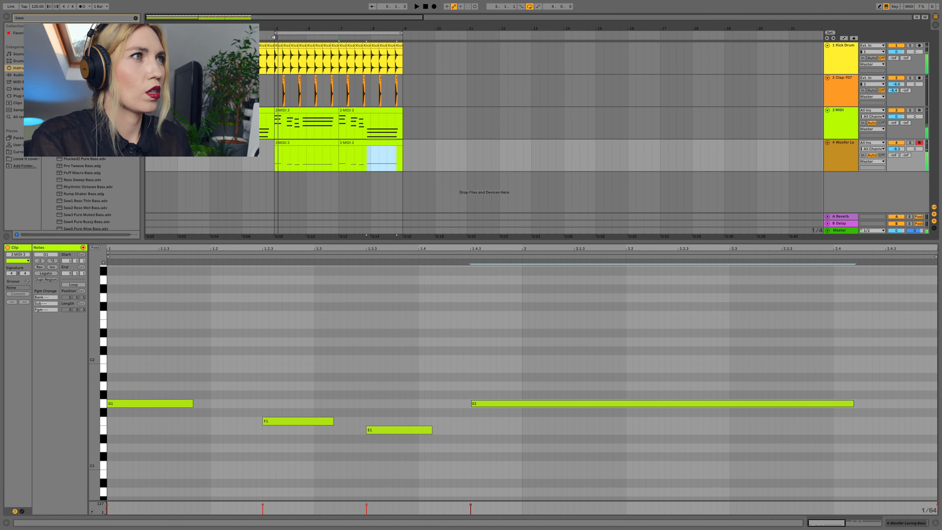
left_click_drag(896, 149, 896, 156)
left_click(504, 404)
key("space")
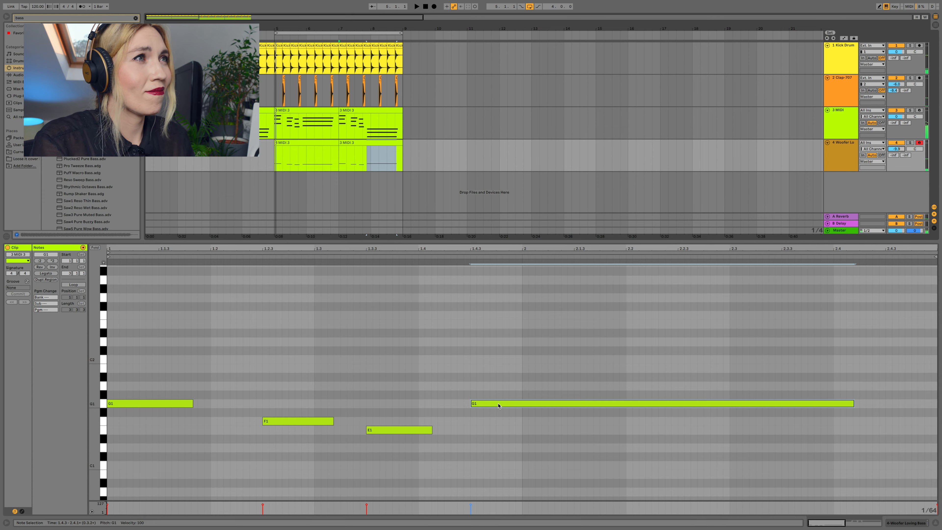
- Move the long last note of the bar 7 bass clip down one octave to G0
left_click(499, 404)
scroll(500, 403, "down", 1)
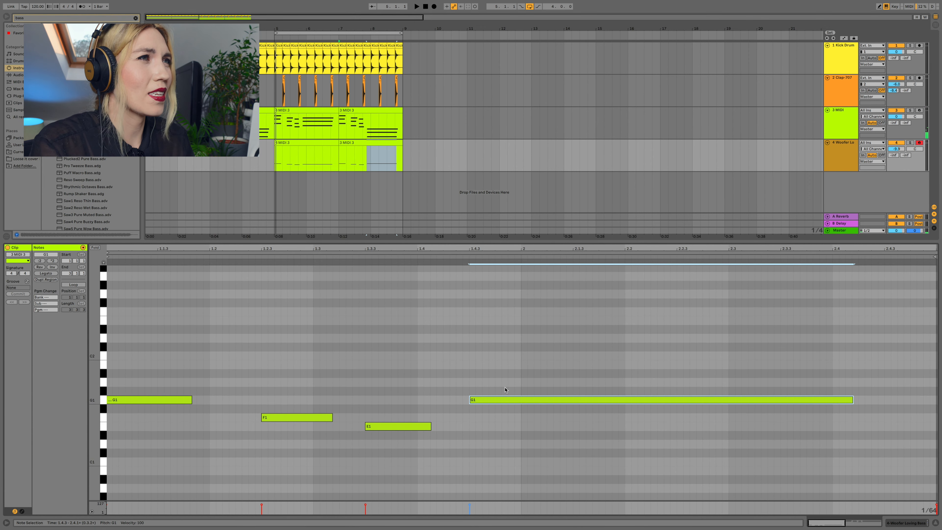
scroll(493, 371, "down", 5)
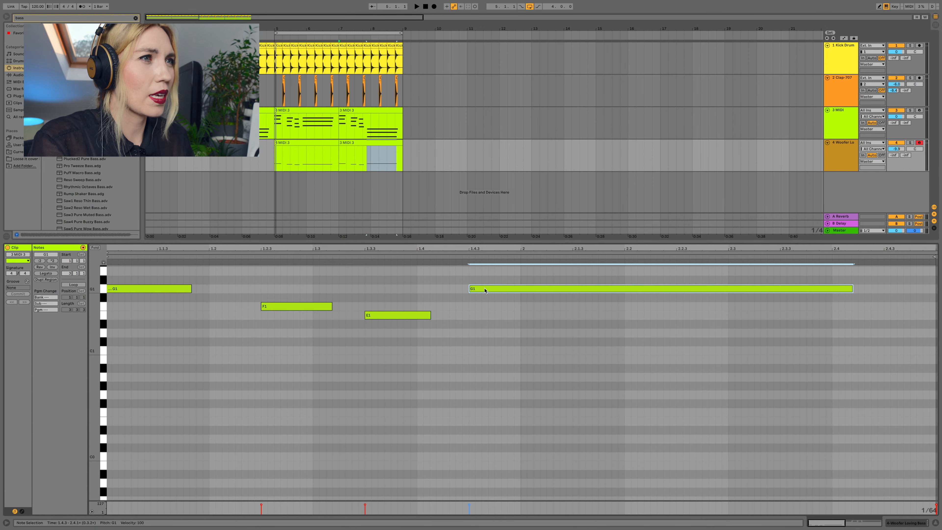
left_click_drag(486, 290, 483, 394)
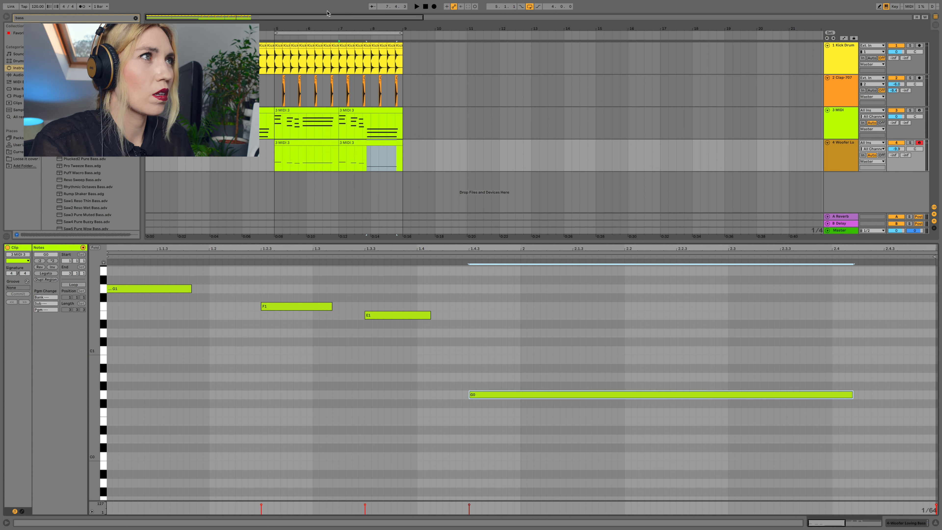
- Play the loop and set the Woofer Loving Bass track's volume to -10.9 dB
left_click(361, 38)
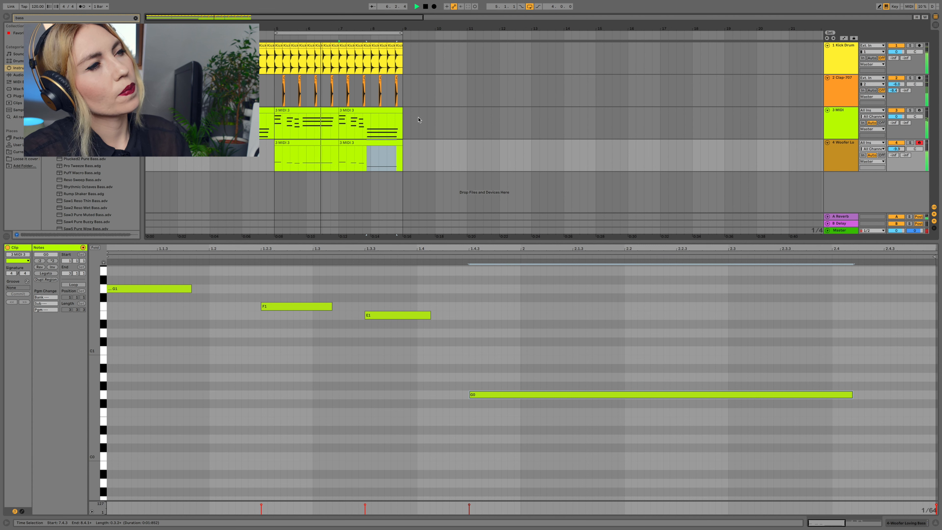
left_click_drag(897, 149, 897, 150)
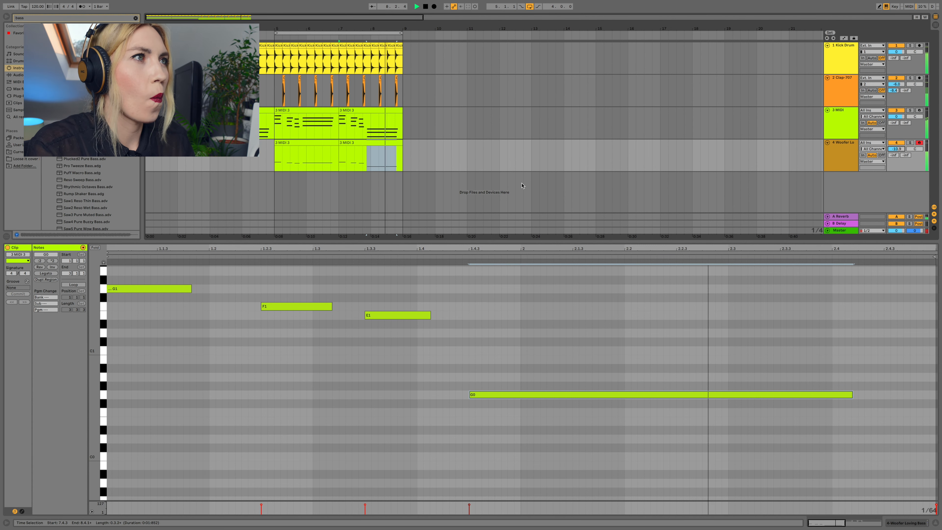
key("space")
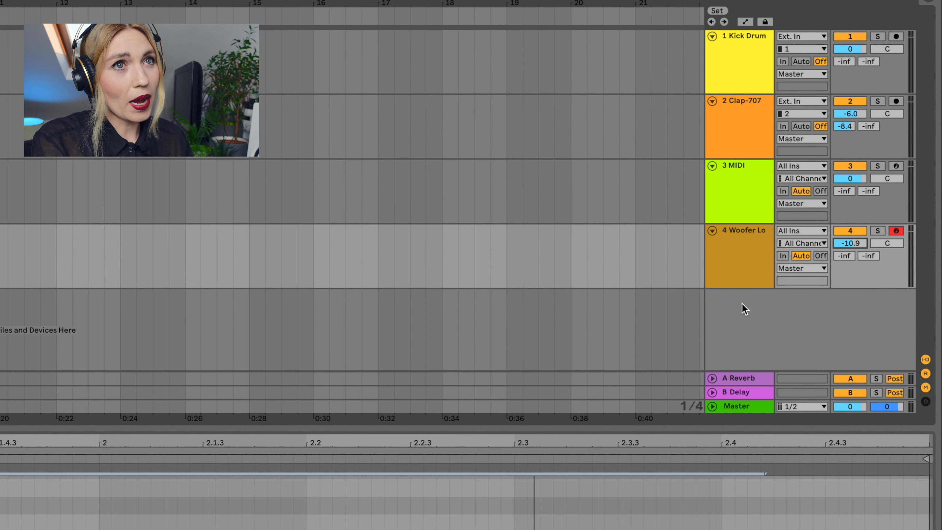
- Insert a new MIDI track below the bass track and arm it for recording
right_click(738, 304)
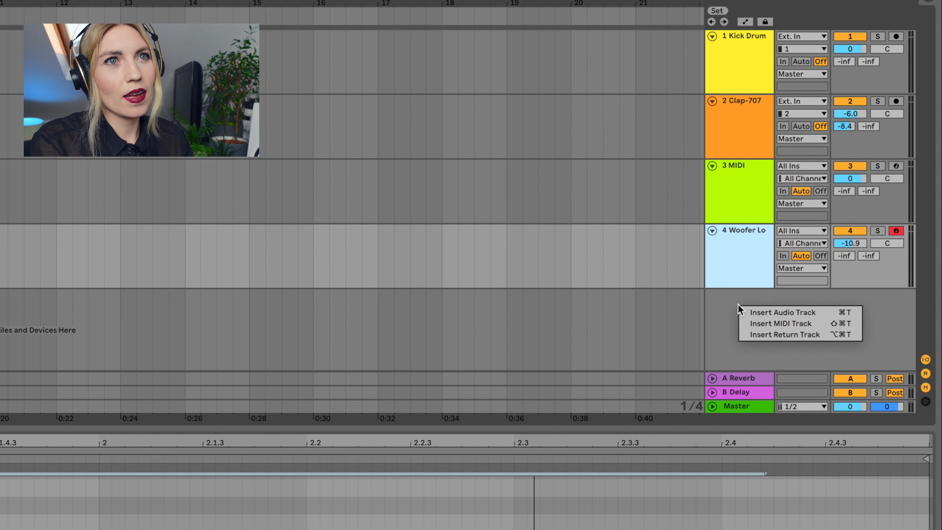
left_click(784, 323)
left_click(897, 295)
left_click_drag(0, 321, 0, 325)
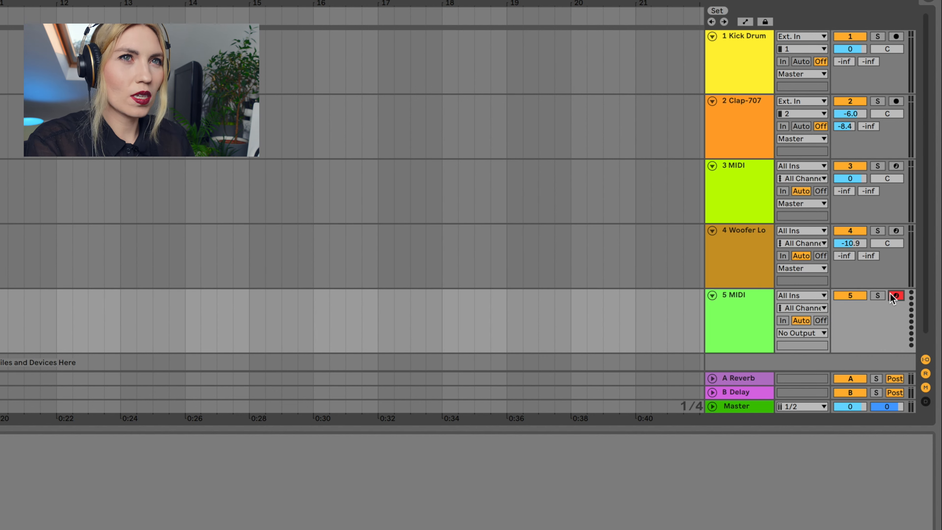
- Insert an empty four-bar MIDI clip on the 5 MIDI track from bar 5 to bar 9
left_click_drag(386, 190, 404, 189)
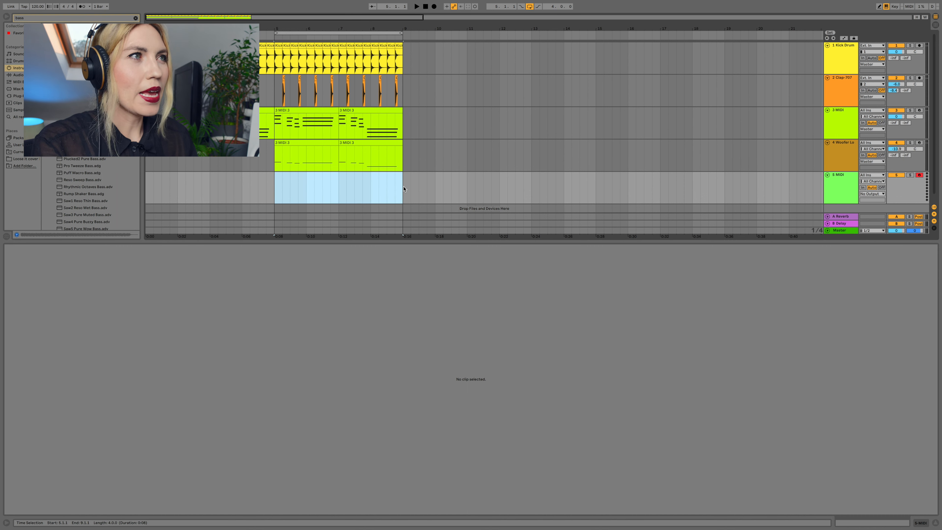
right_click(329, 188)
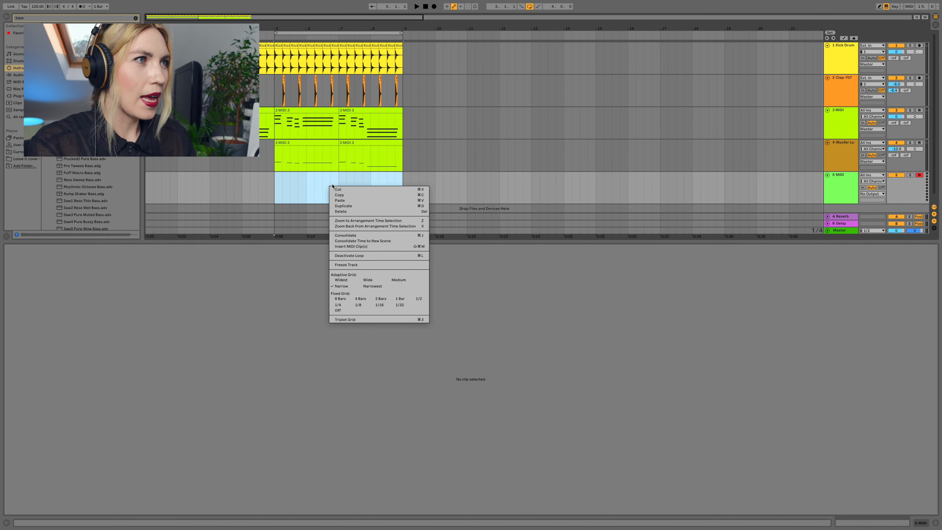
left_click(369, 246)
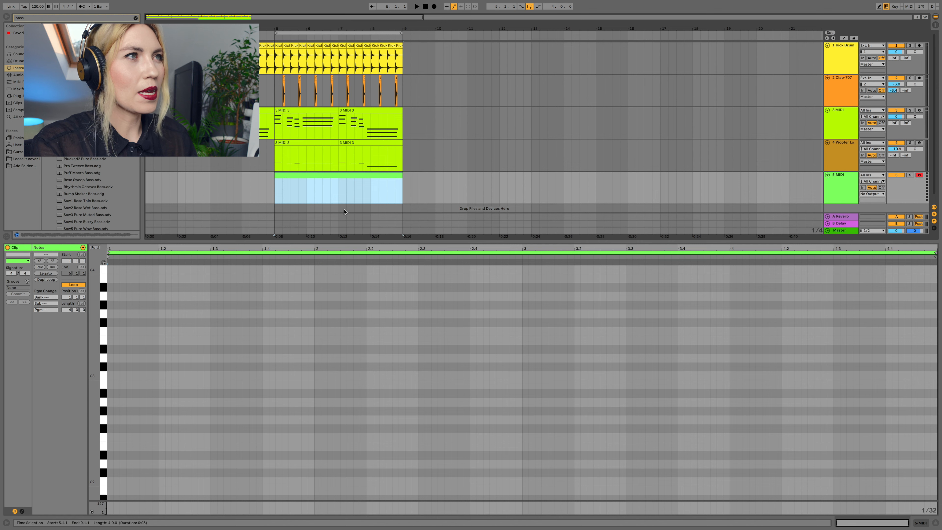
- Clear the browser search and load Pan Pipes Lead.adv from the Analog Synth Lead presets onto the 5 MIDI track
left_click(135, 18)
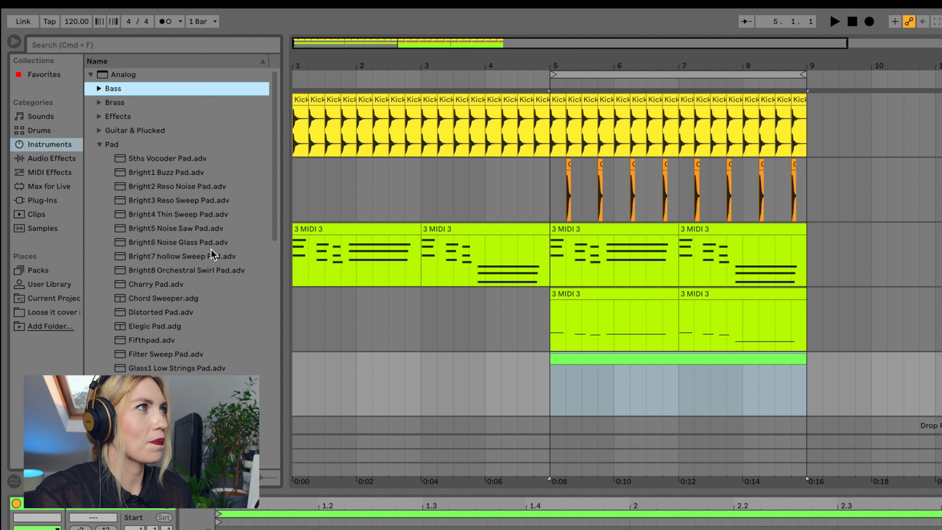
left_click(99, 144)
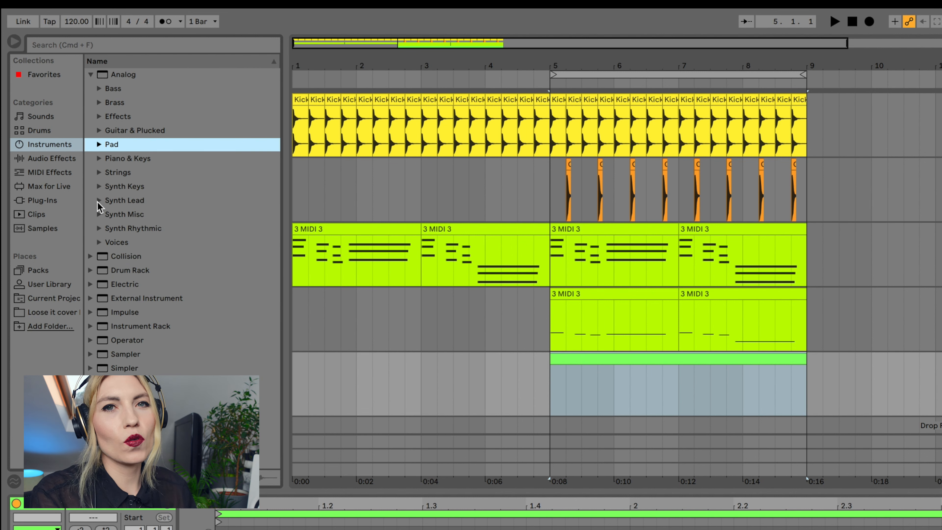
left_click(99, 200)
scroll(99, 206, "down", 3)
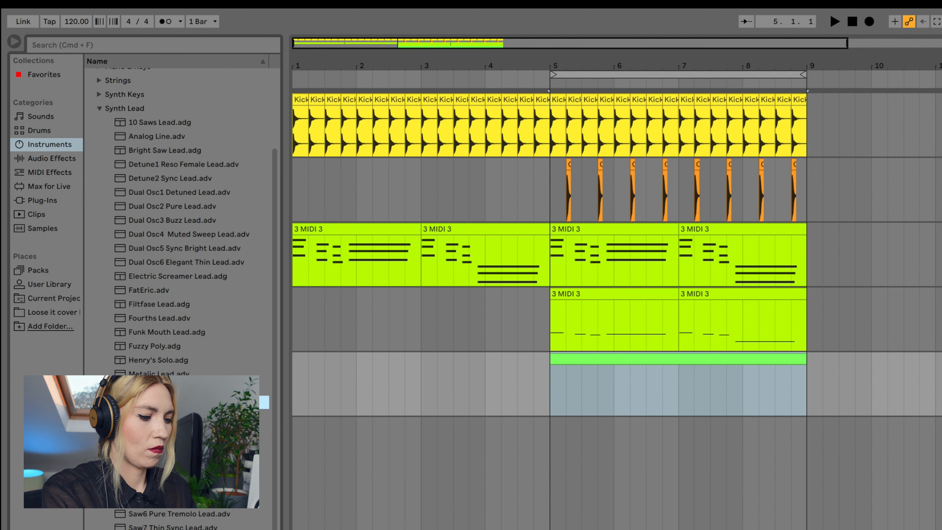
- Play along with the loop and record a four-bar melody on the Pan Pipes track from bar 5 to bar 9
key("space")
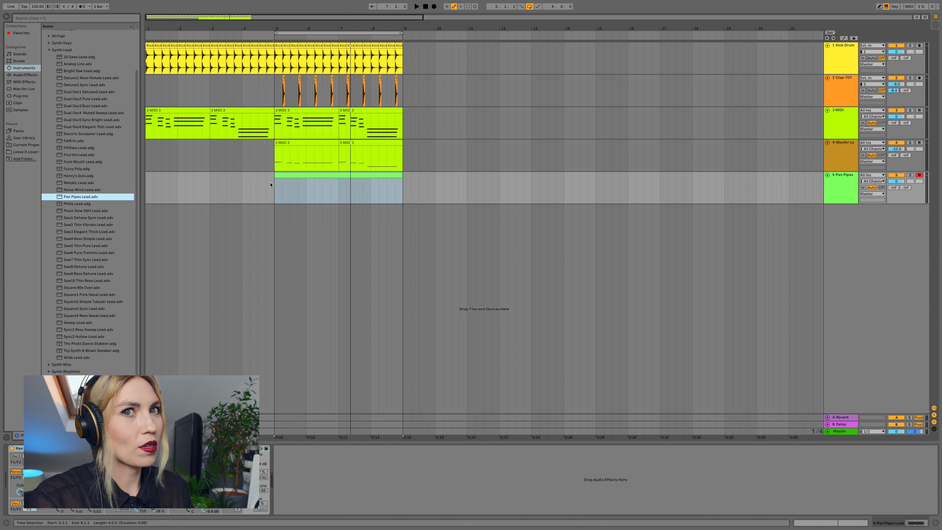
left_click(434, 6)
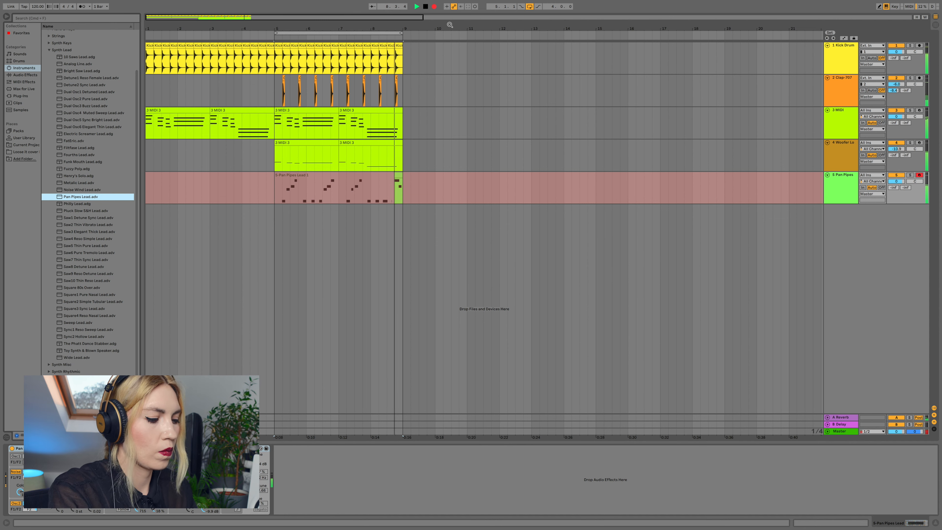
key("space")
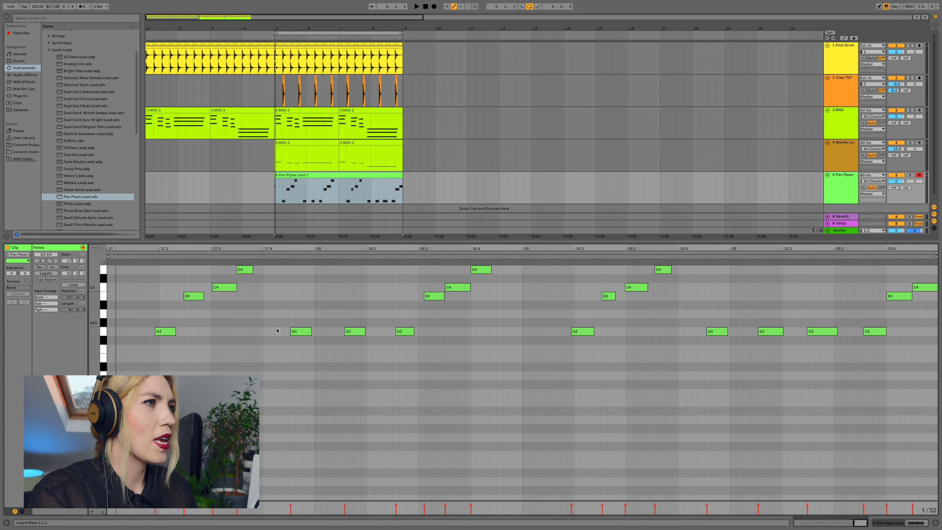
- Try to quantize all the notes in the recorded Pan Pipes Lead clip
left_click(367, 306)
key("super+a")
key("super+u")
right_click(516, 324)
left_click(538, 378)
left_click(491, 249)
left_click(484, 272)
left_click(459, 277)
key("space")
key("super+u")
key("super+z")
- Nudge the individual notes of the recorded Pan Pipes melody closer to the grid
left_click(872, 331)
left_click(430, 296)
left_click_drag(463, 290, 459, 289)
left_click_drag(171, 332, 173, 332)
left_click(191, 296)
left_click_drag(584, 332, 586, 332)
left_click_drag(612, 297, 608, 297)
left_click_drag(191, 296, 195, 296)
left_click_drag(250, 271, 251, 271)
scroll(445, 286, "right", 1)
left_click(662, 271)
key("super+a")
left_click_drag(662, 271, 656, 271)
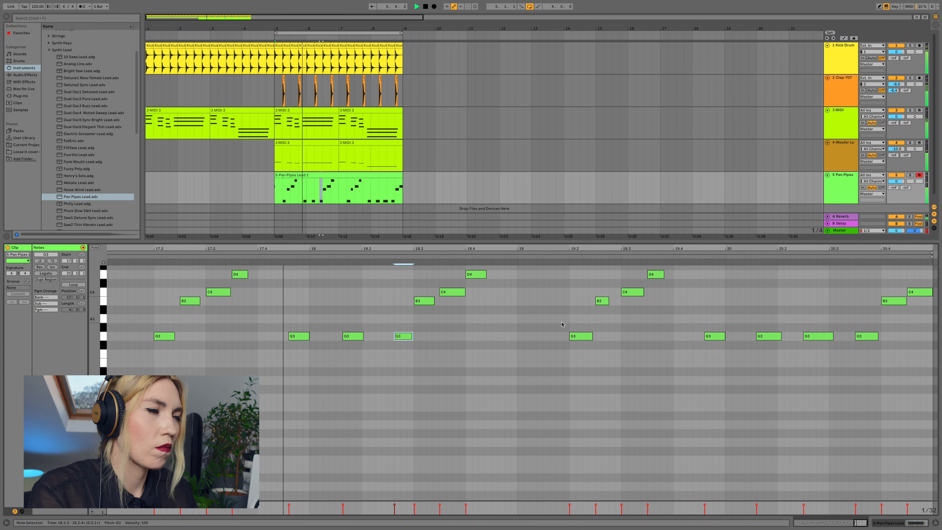
- Hide the clip editor and raise the Pan Pipes track's A-Reverb send while playing the loop from bar 5
key("super+alt+l")
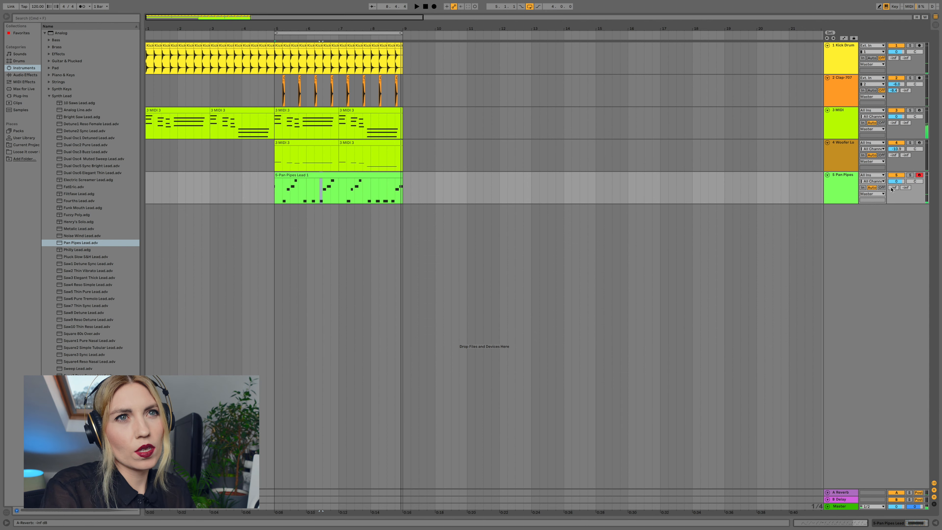
left_click_drag(893, 190, 893, 187)
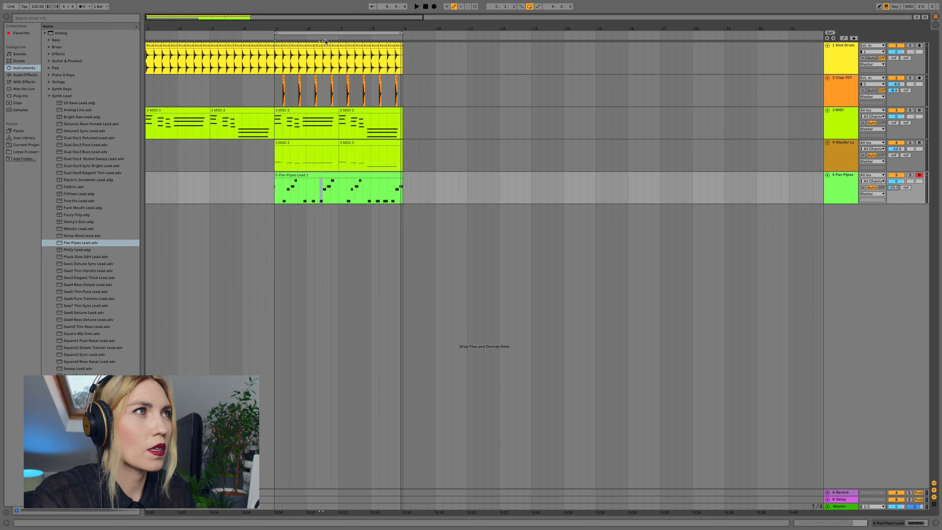
left_click(274, 38)
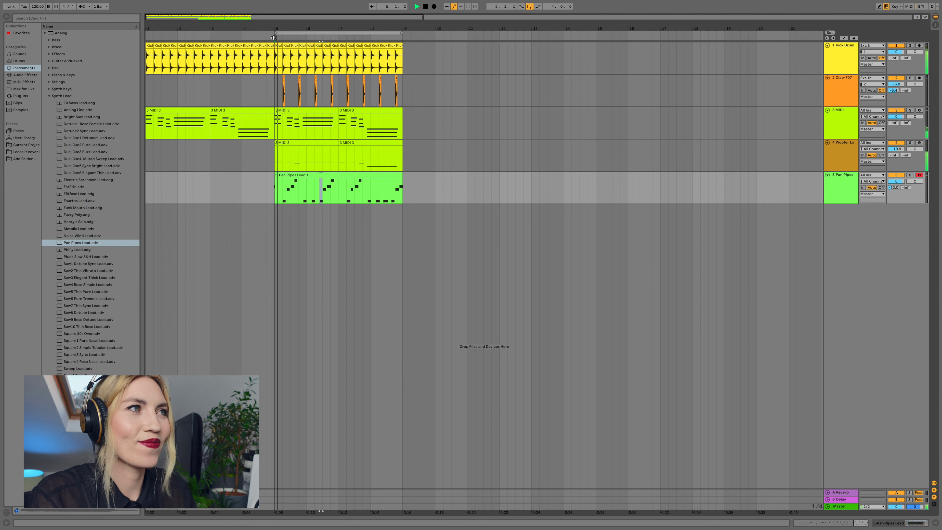
left_click_drag(893, 188, 897, 185)
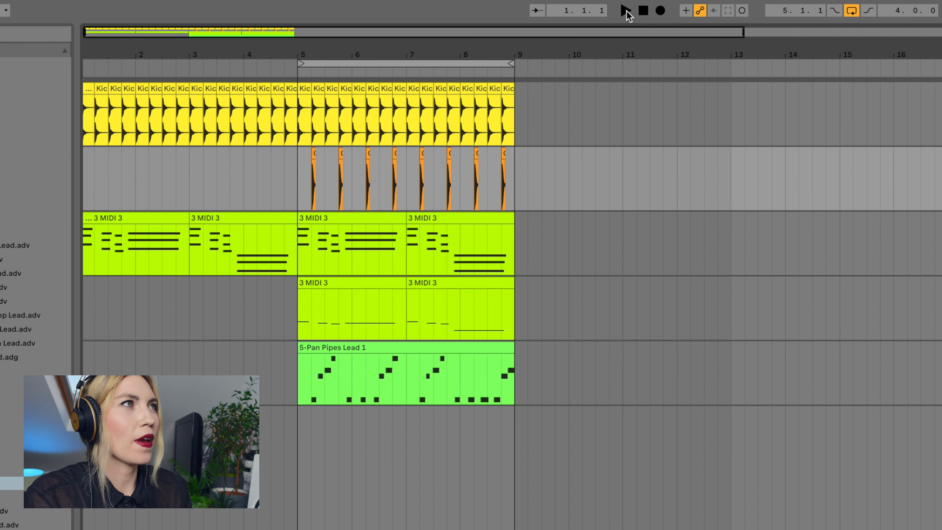
- Play the arrangement from bar 1, and duplicate the time of the looped section from bar 5 to bar 9 across all tracks
left_click(626, 11)
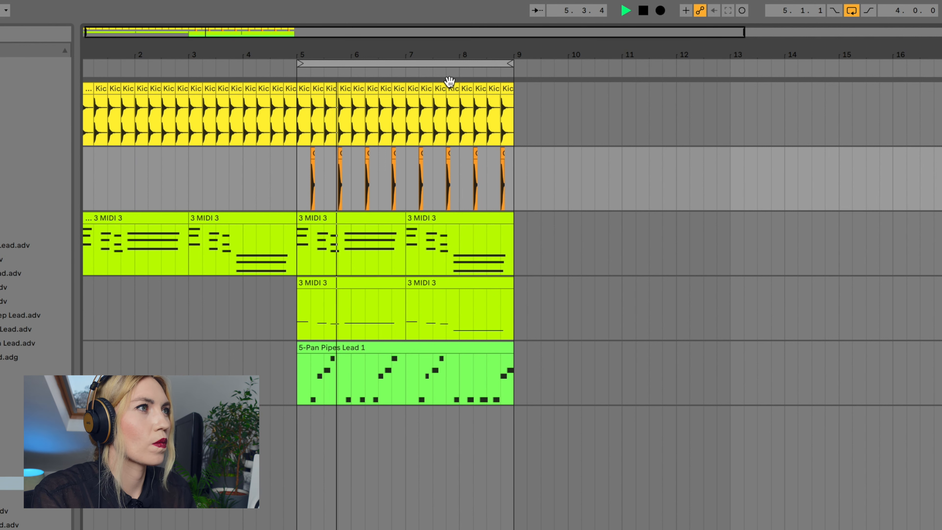
left_click(379, 63)
right_click(378, 63)
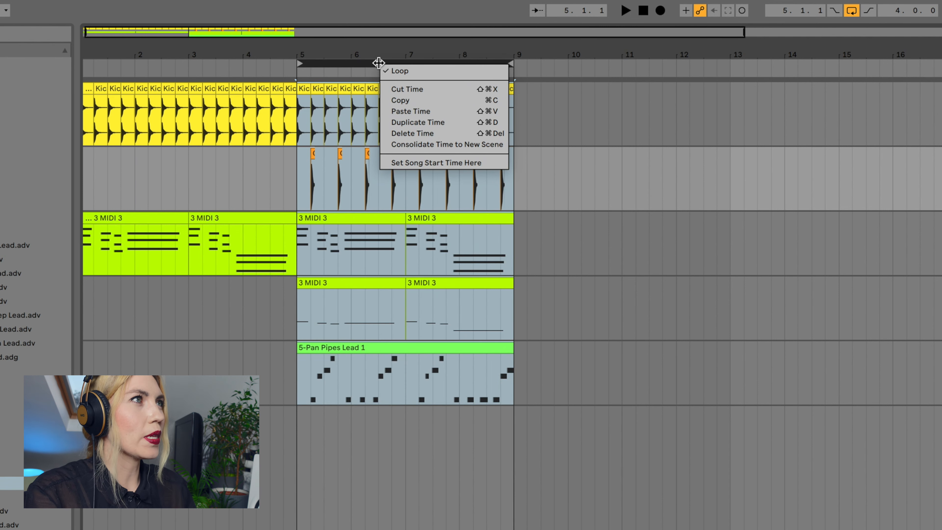
left_click(438, 124)
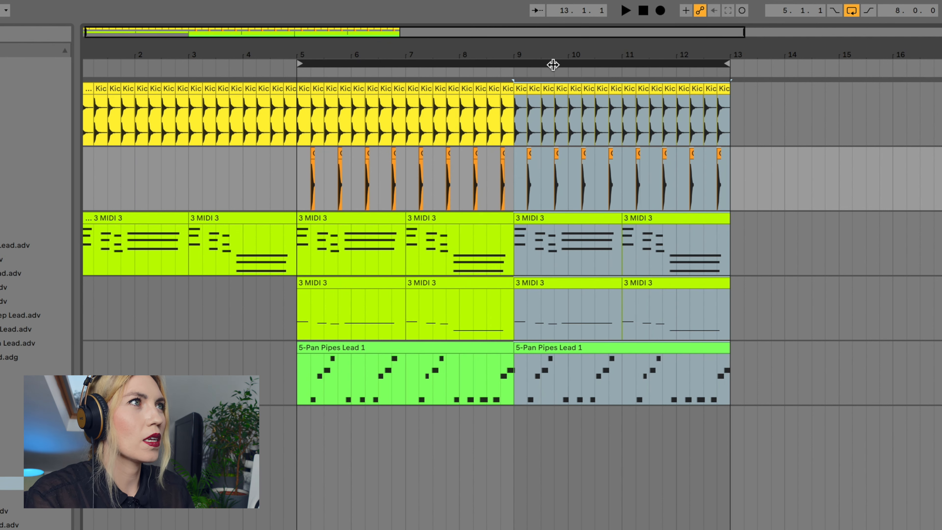
- Duplicate the time of bars 9 to 13 across all tracks, and delete the Pan Pipes Lead clip that starts at bar 5
right_click(556, 69)
left_click(618, 125)
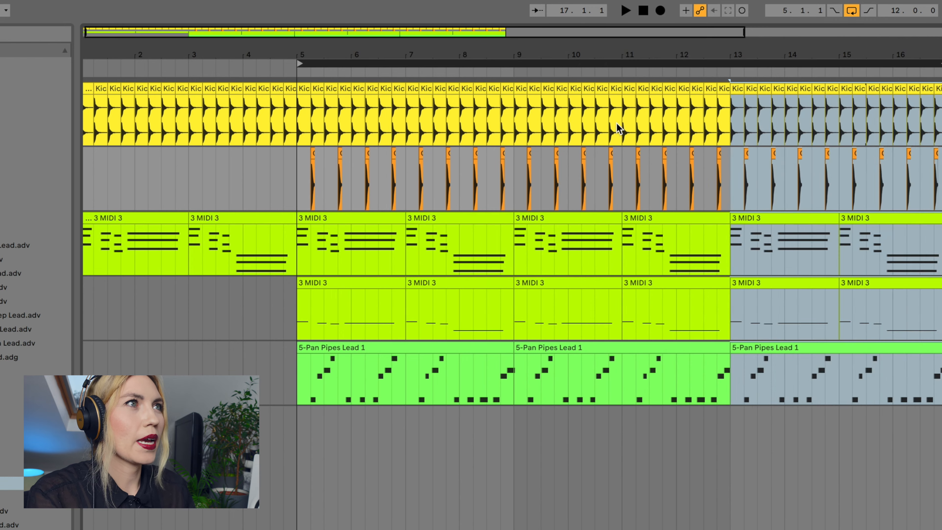
left_click(290, 325)
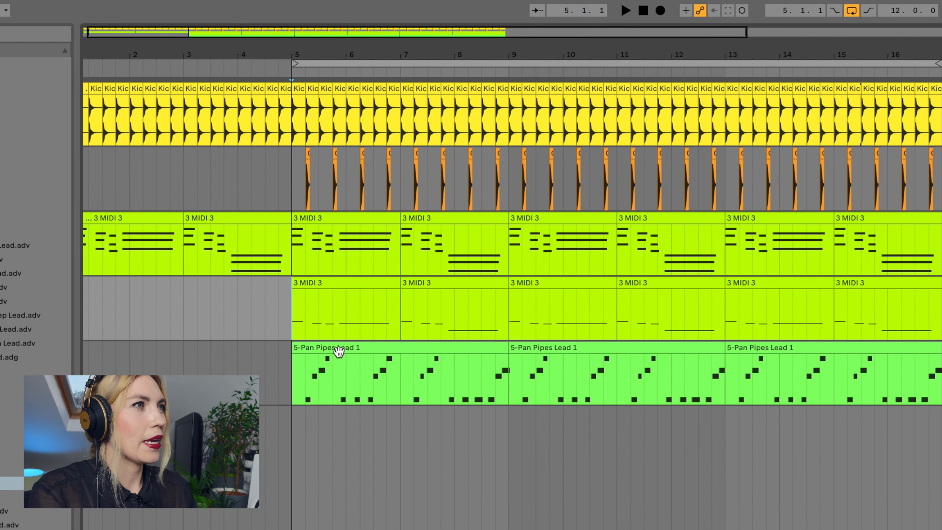
left_click(338, 349)
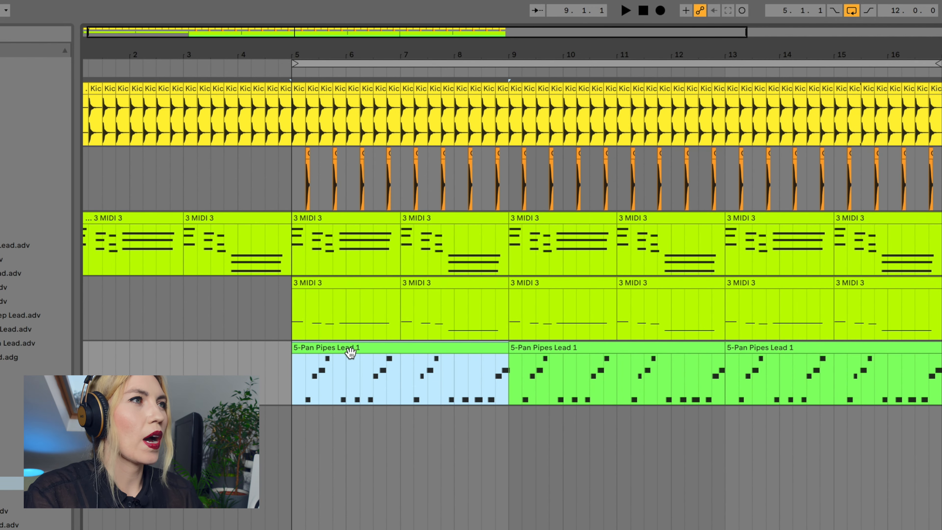
key("Delete")
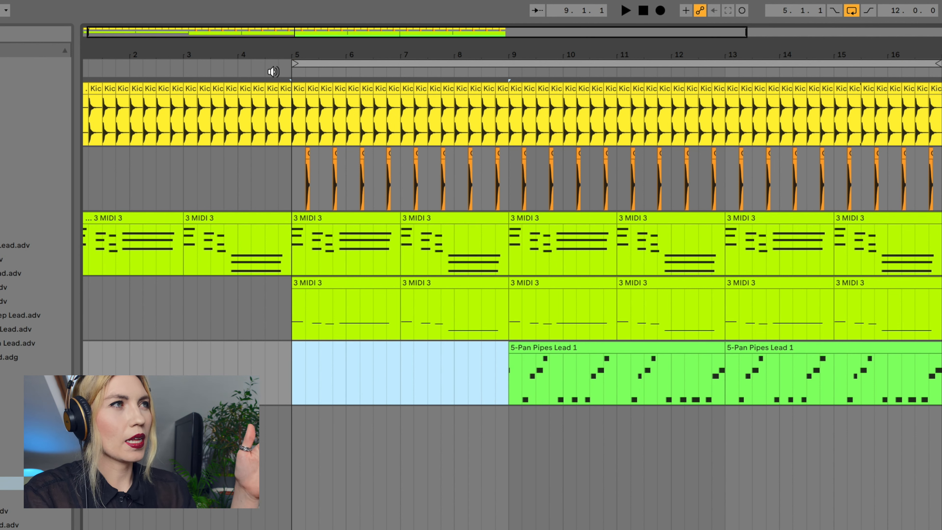
- Play the arrangement from just before bar 5, and delete the Pan Pipes Lead clip that starts at bar 13
left_click(271, 71)
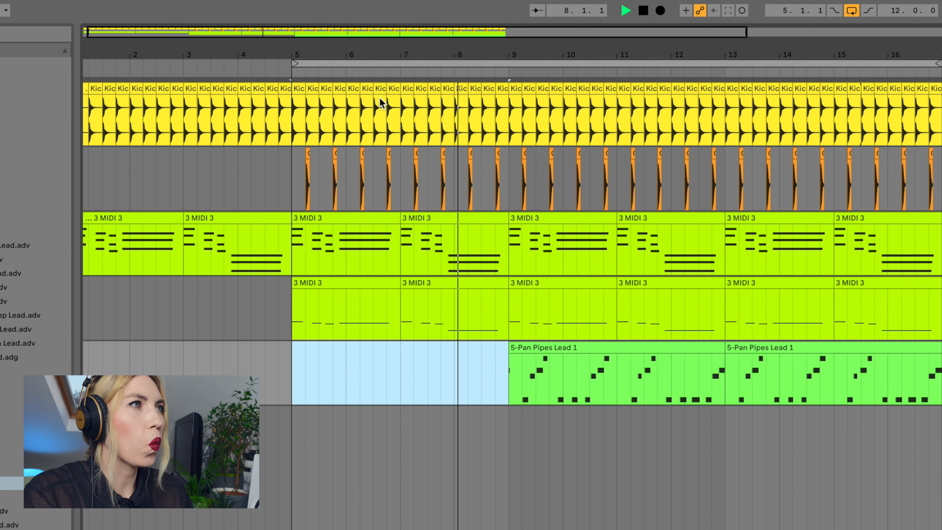
left_click(544, 357)
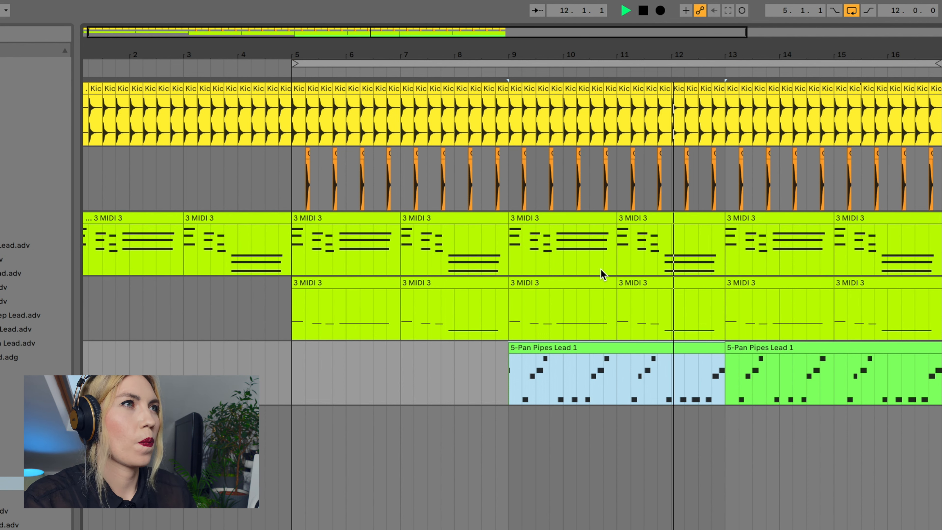
key("space")
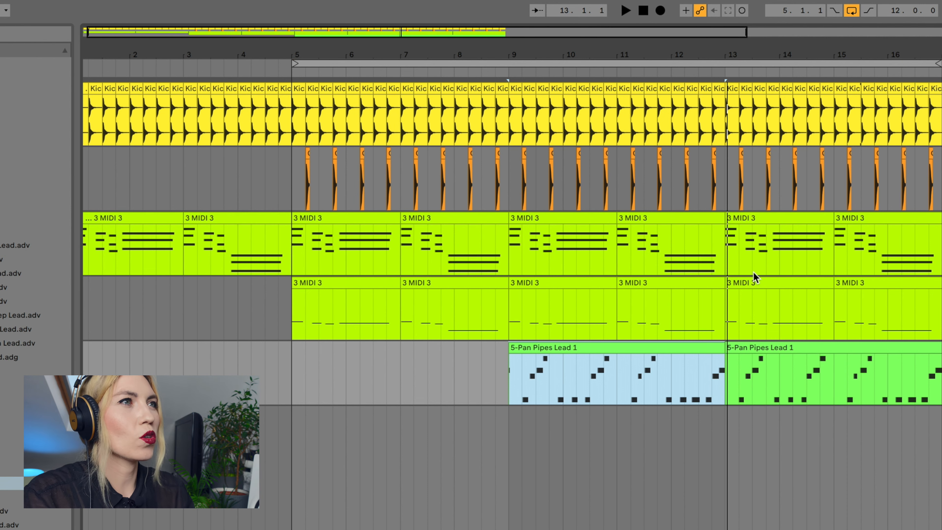
left_click(778, 350)
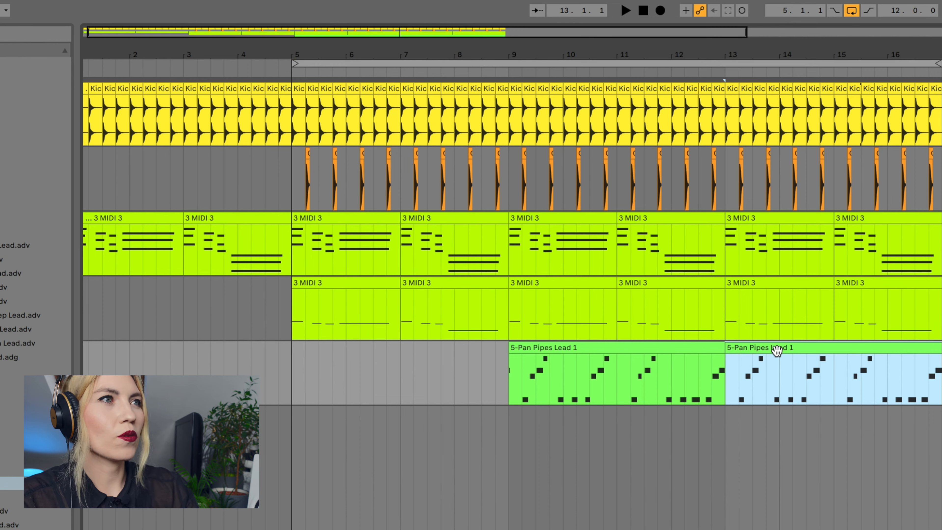
key("BackSpace")
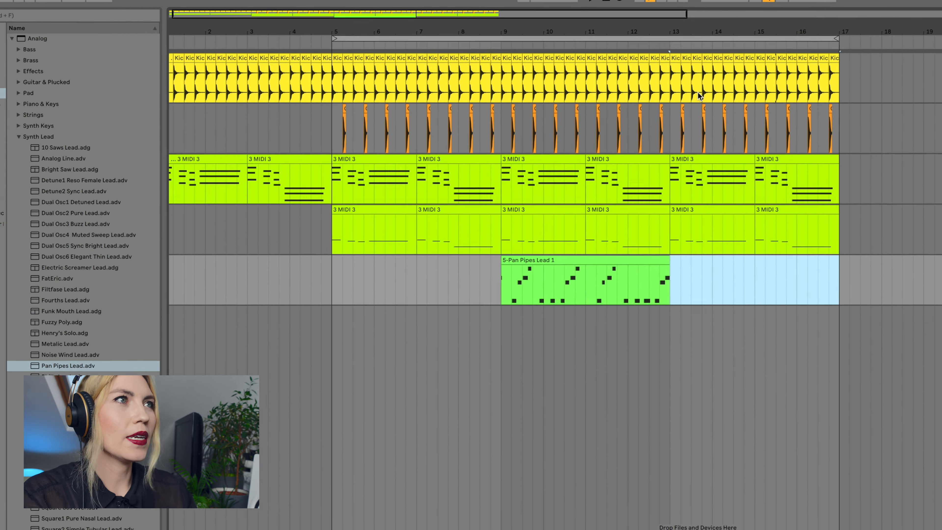
- Delete the claps from bar 13 to bar 17, and extend the loop to a length of 16 bars
left_click_drag(664, 115, 700, 118)
key("Delete")
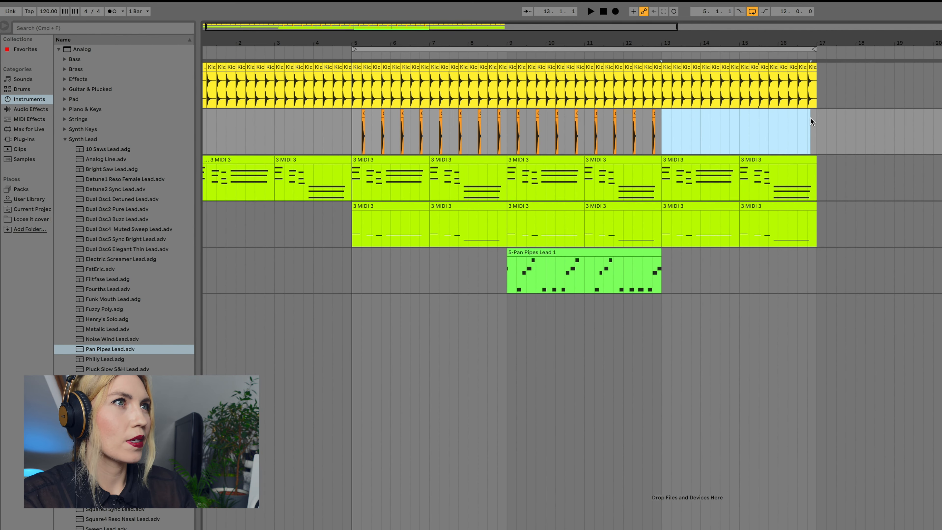
left_click(652, 55)
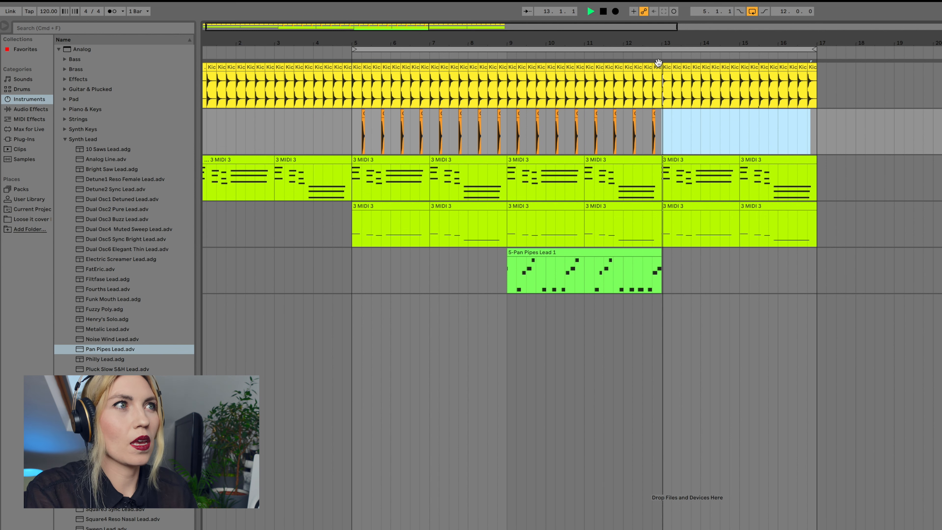
left_click_drag(815, 50, 941, 49)
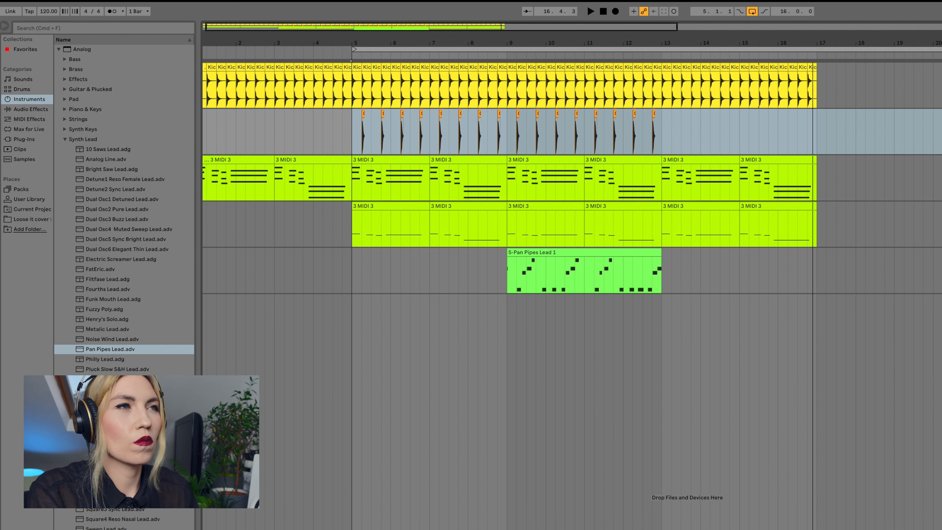
- Consolidate the kick clips from bar 15 to bar 17 into one clip
left_click(816, 104)
left_click_drag(815, 104, 740, 72)
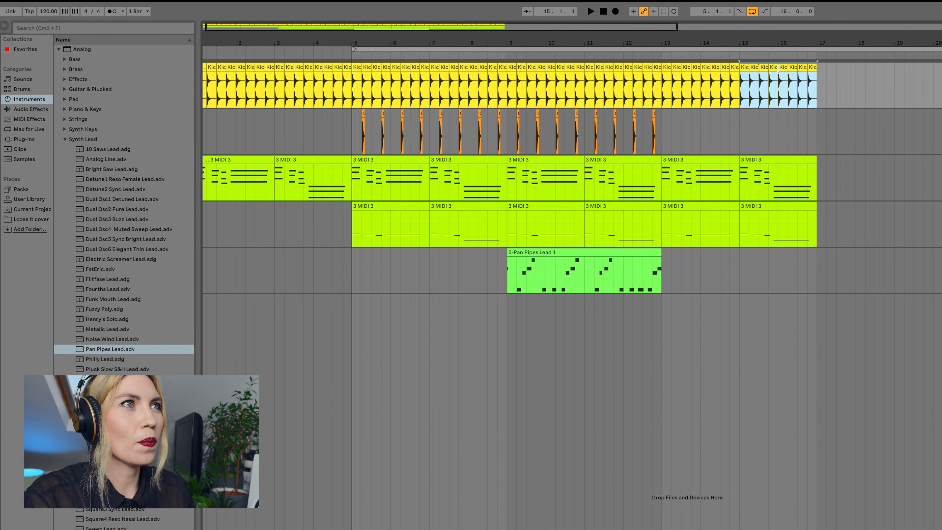
right_click(745, 67)
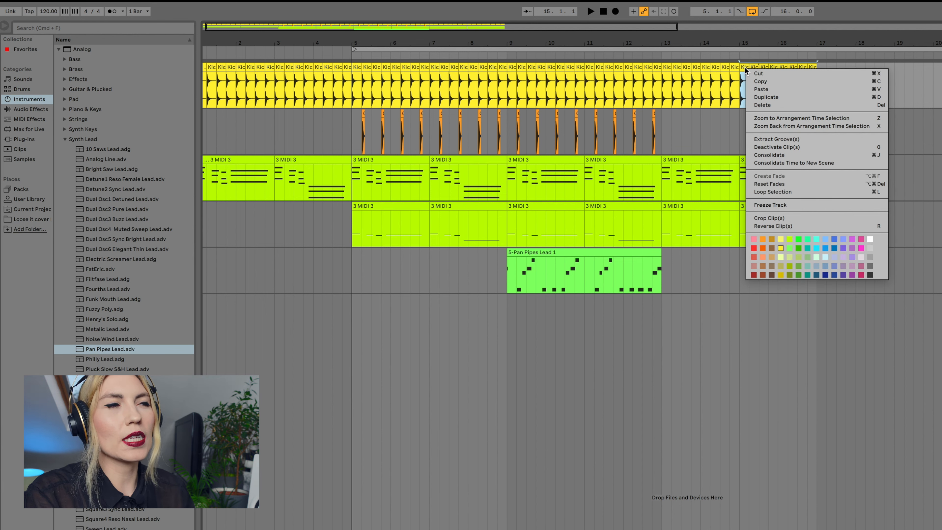
left_click(818, 96)
left_click_drag(783, 88, 741, 74)
right_click(746, 68)
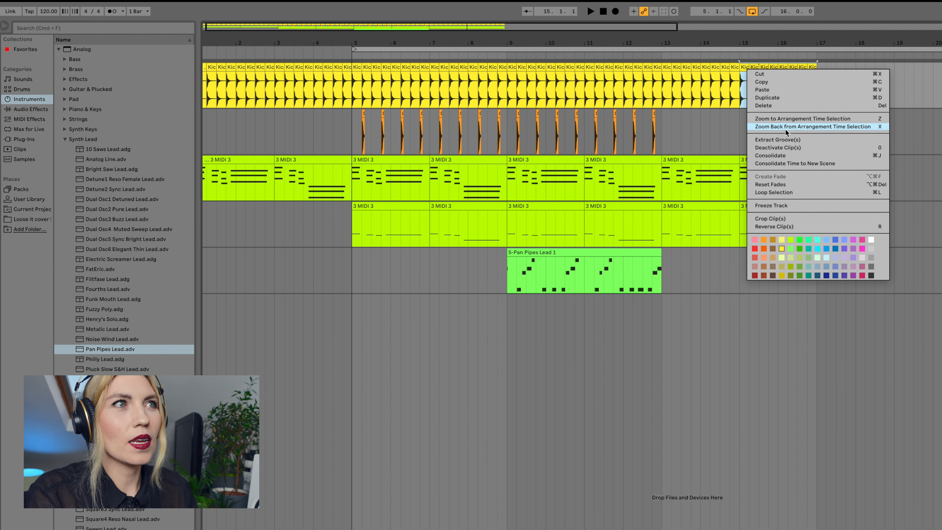
left_click(796, 154)
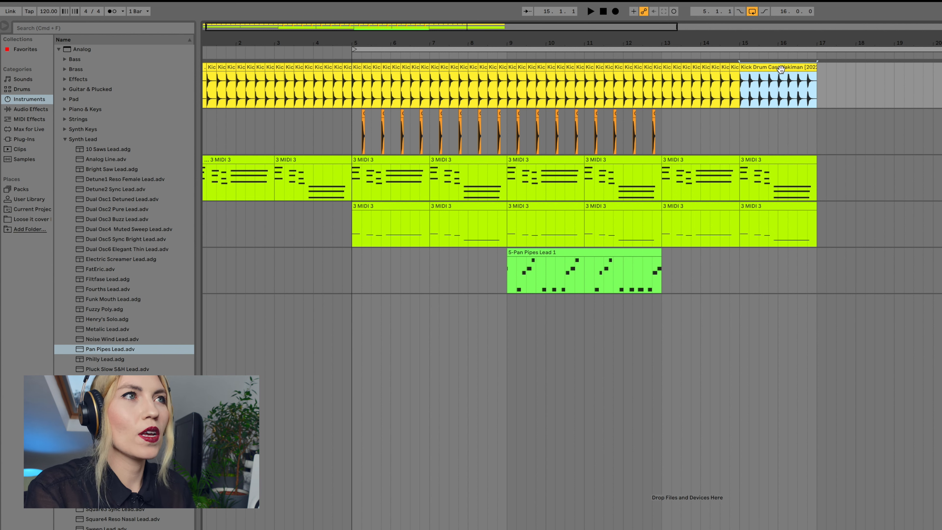
- Duplicate the consolidated kick clip until the kick track reaches bar 25, and extend the loop to 20 bars
key("super+d")
key("super+d")
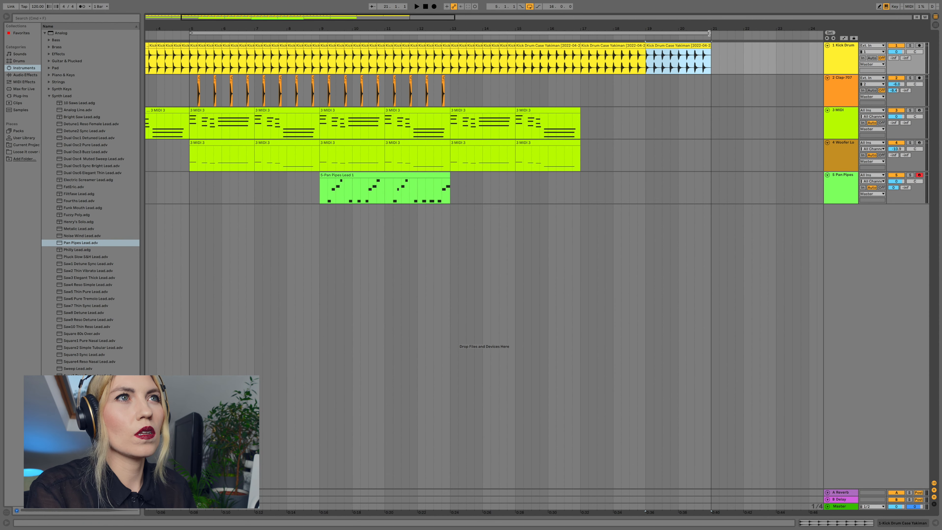
left_click_drag(709, 33, 808, 33)
left_click(667, 51)
key("super+d")
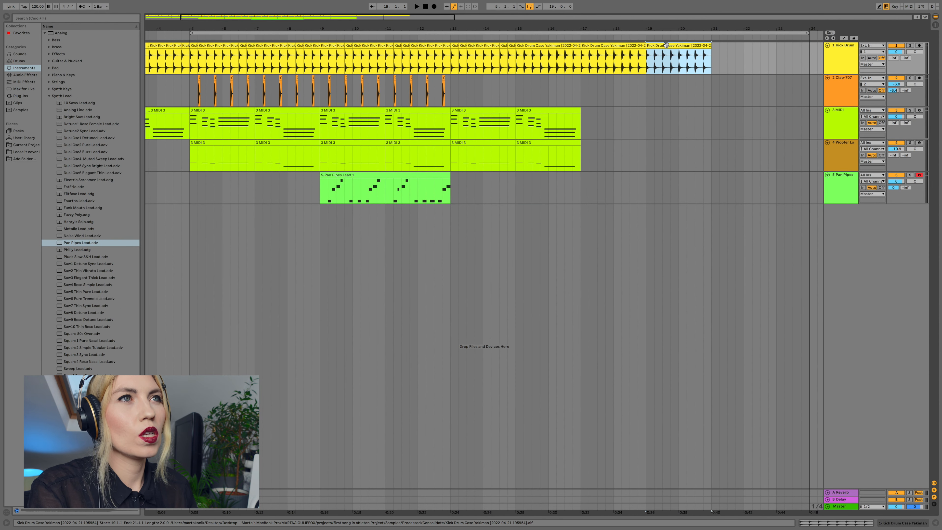
key("super+d")
left_click_drag(654, 33, 686, 33)
- Duplicate the pad track's last clip, at bar 15, repeatedly until the pads reach bar 25
left_click(390, 109)
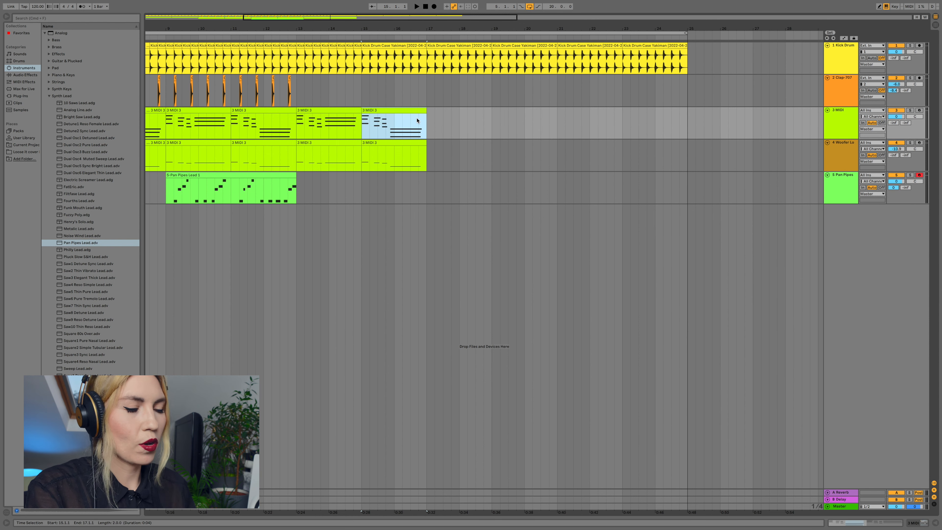
key("super+d")
key("super+d")
key("super+d")
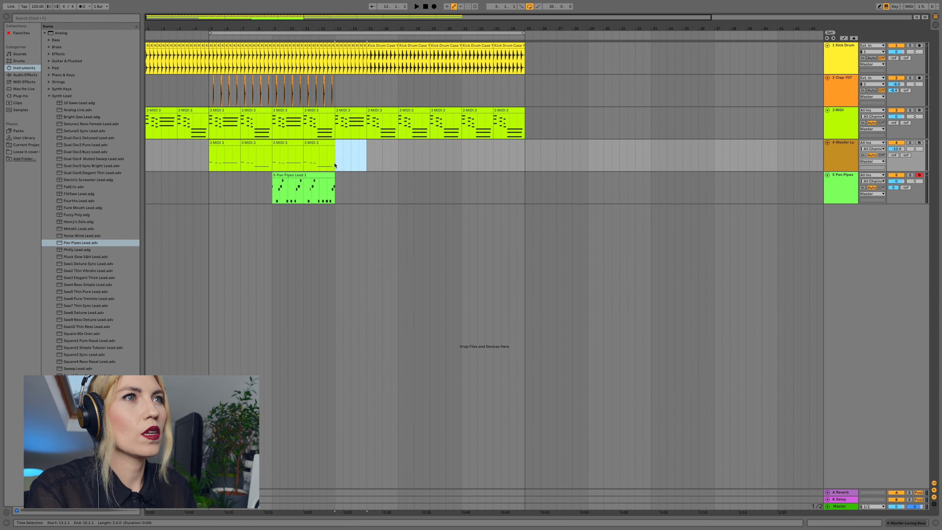
- Consolidate the bass clips from bar 9 to bar 13 into one clip and duplicate it up to bar 25
left_click_drag(336, 163, 297, 155)
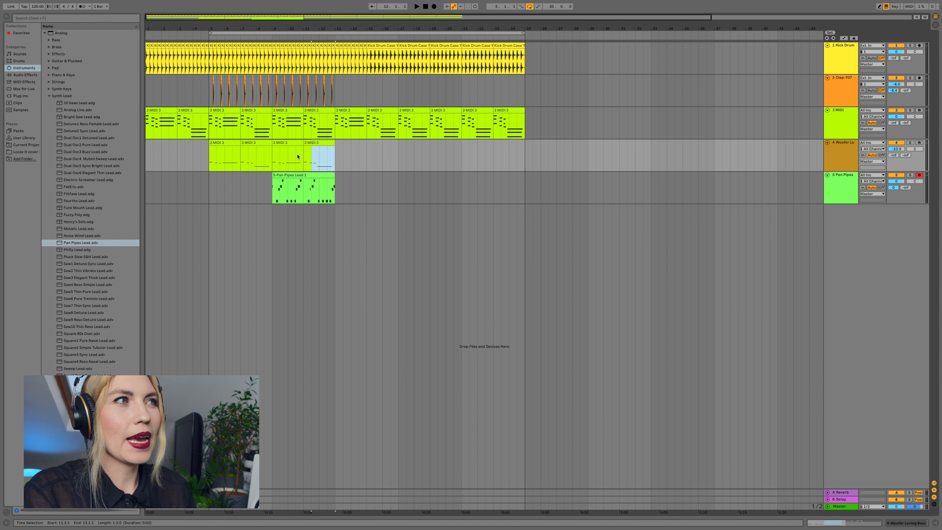
right_click(277, 142)
left_click(316, 203)
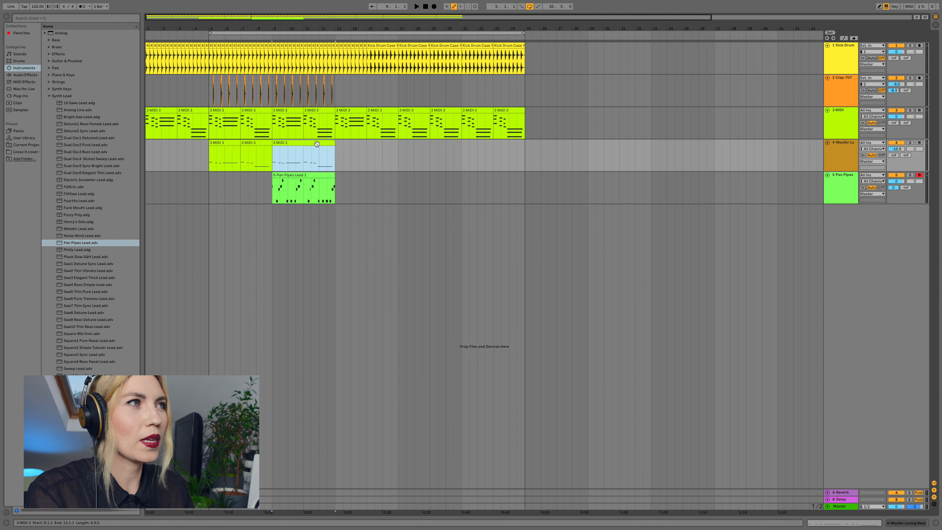
key("super+d")
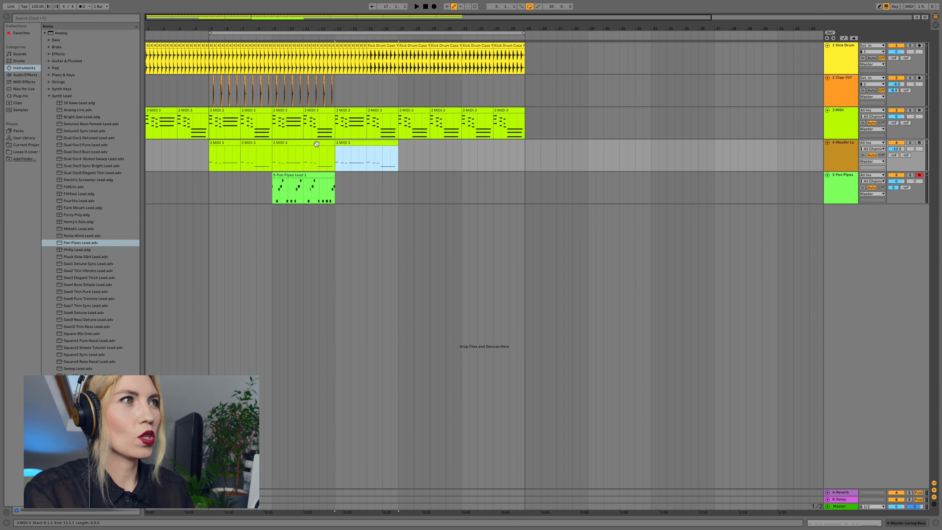
key("super+d")
key("super+d")
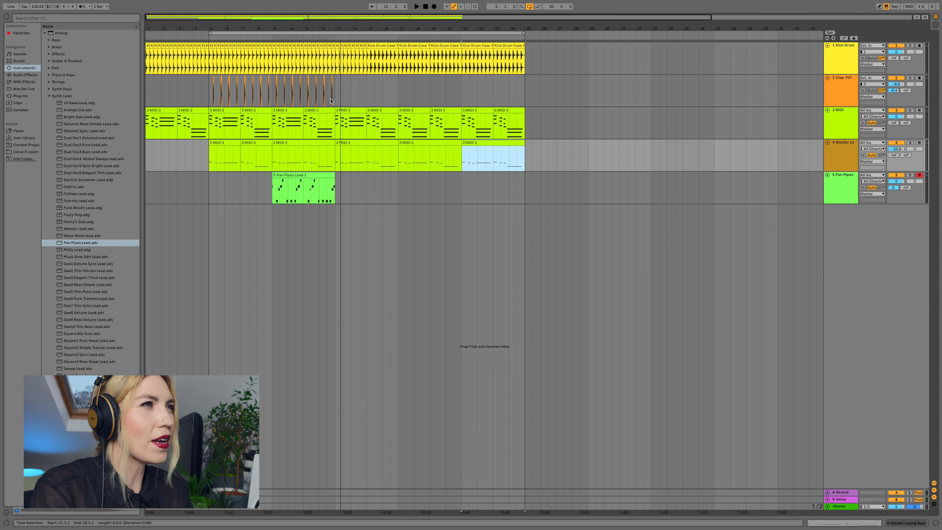
- Insert a new audio track below the Pan Pipes track, and search the samples for "cymbal re"
right_click(840, 216)
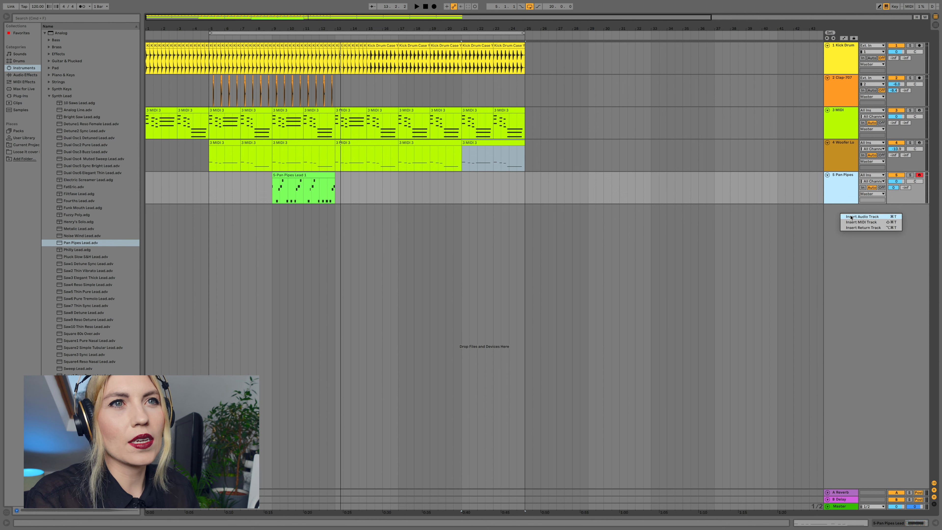
left_click(846, 216)
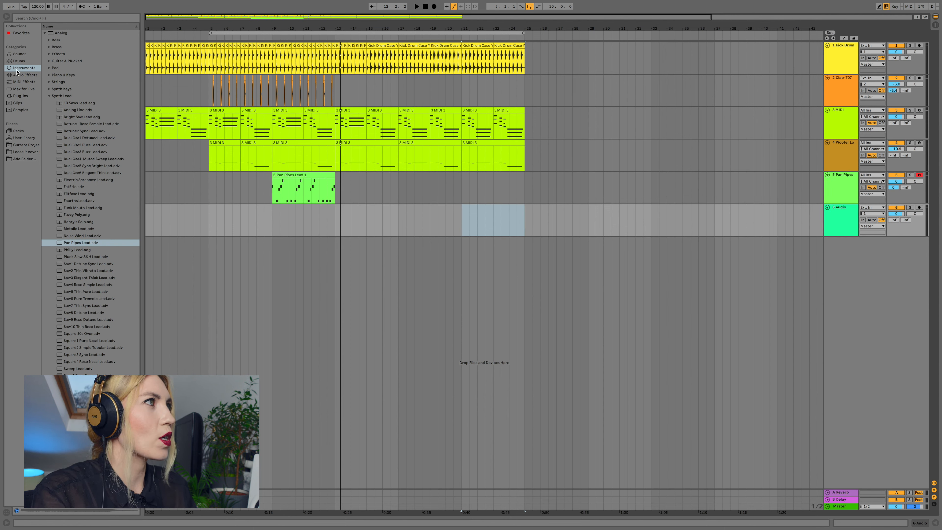
left_click(20, 110)
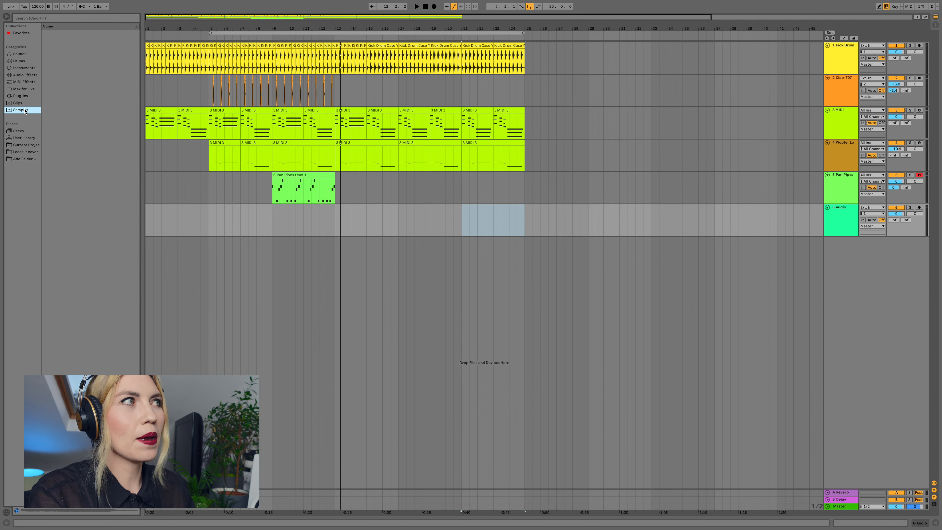
left_click(62, 20)
type("cy")
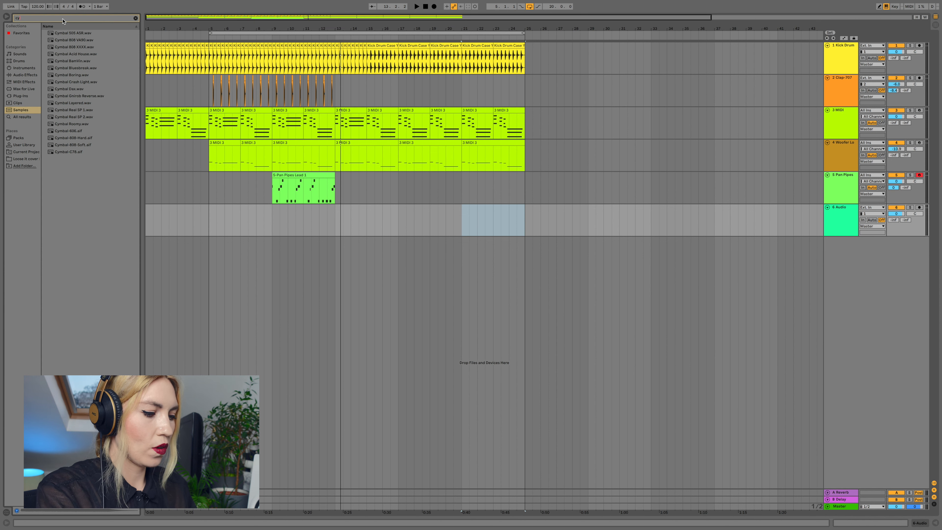
type("mbal re")
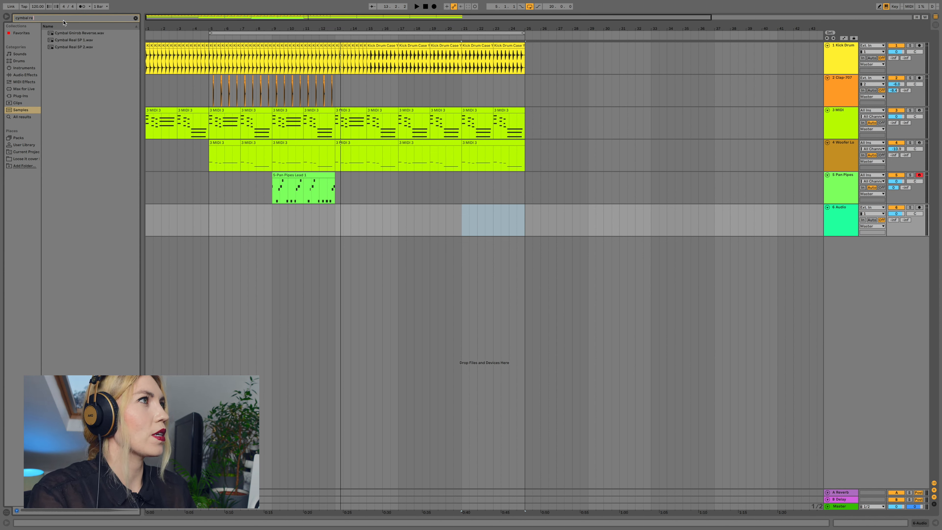
- Preview Cymbal Gnirob Reverse.wav, place it at bar 11 on the new audio track, and play it with the arrangement
left_click(73, 35)
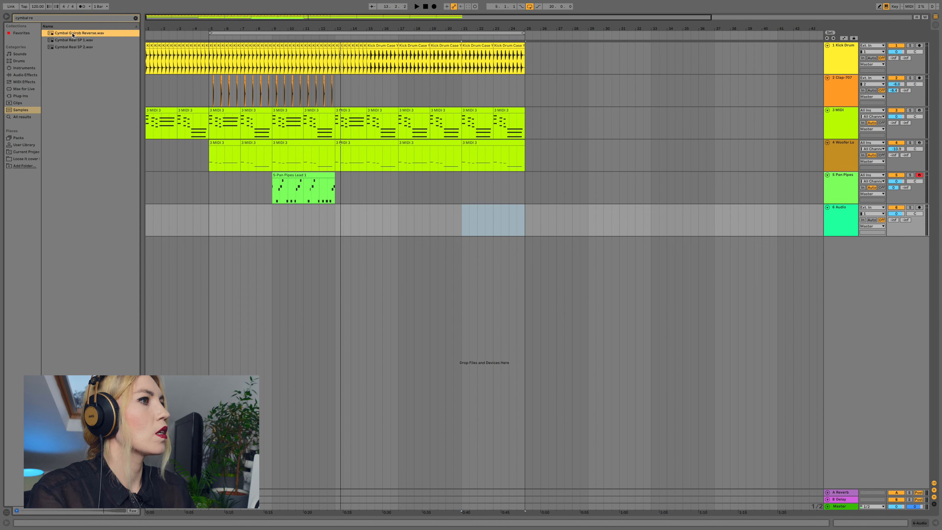
left_click_drag(77, 37, 307, 230)
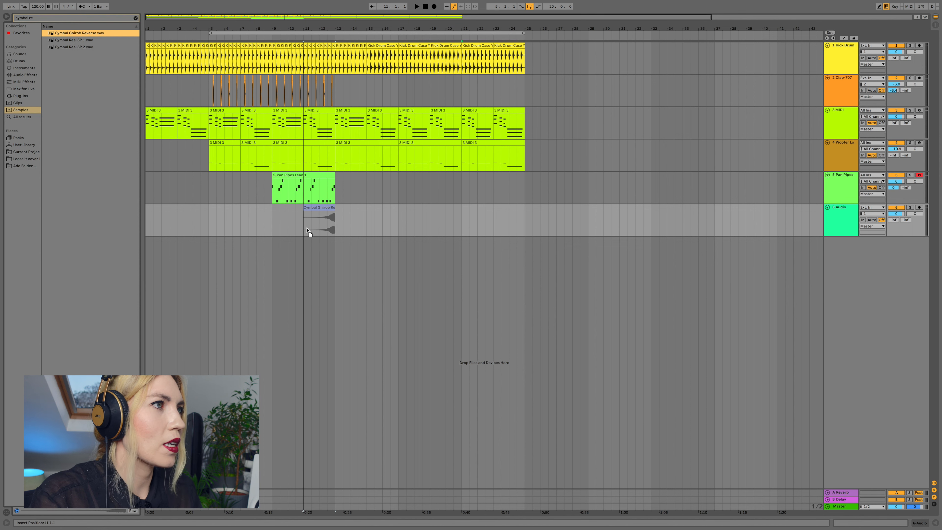
key("space")
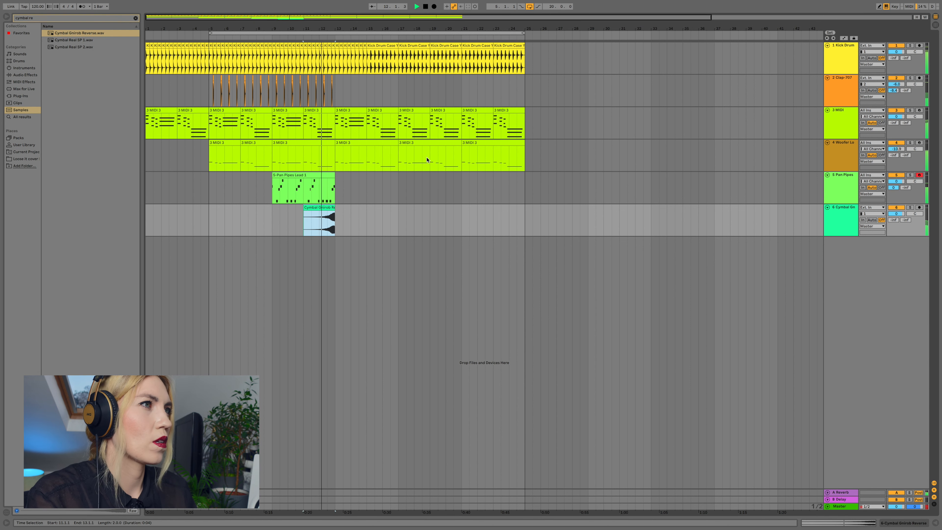
key("space")
- Lower the cymbal track's volume and raise its A-Reverb send to 0.0 dB while playing from around bar 11
left_click(350, 222)
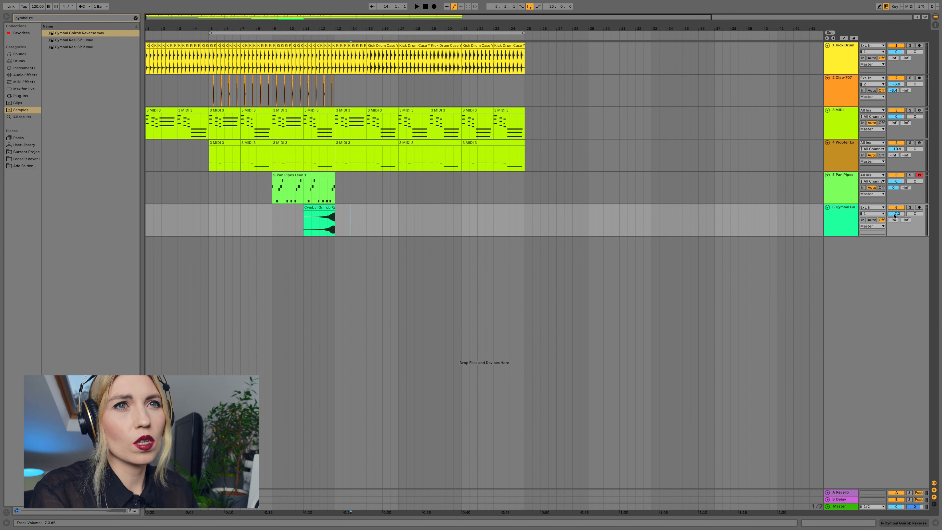
left_click_drag(894, 220, 893, 174)
left_click(300, 42)
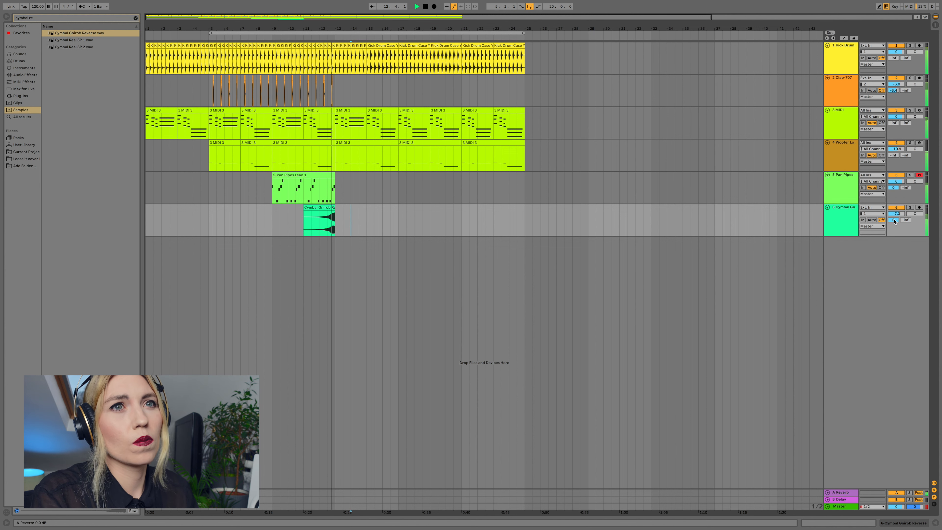
left_click(840, 214)
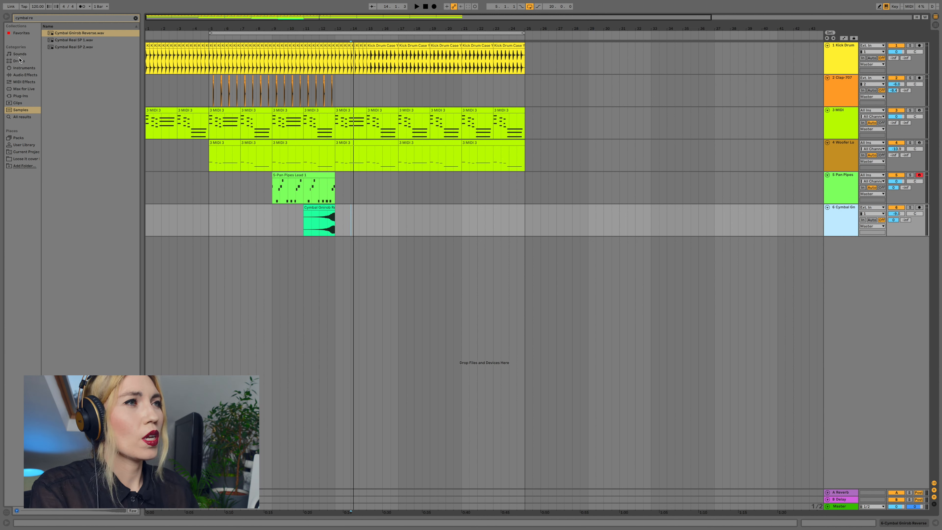
- Clear the sample search, browse the audio effects' Reverb Hall presets, and apply Long Tail.adv to the cymbal track
left_click(25, 75)
left_click(136, 18)
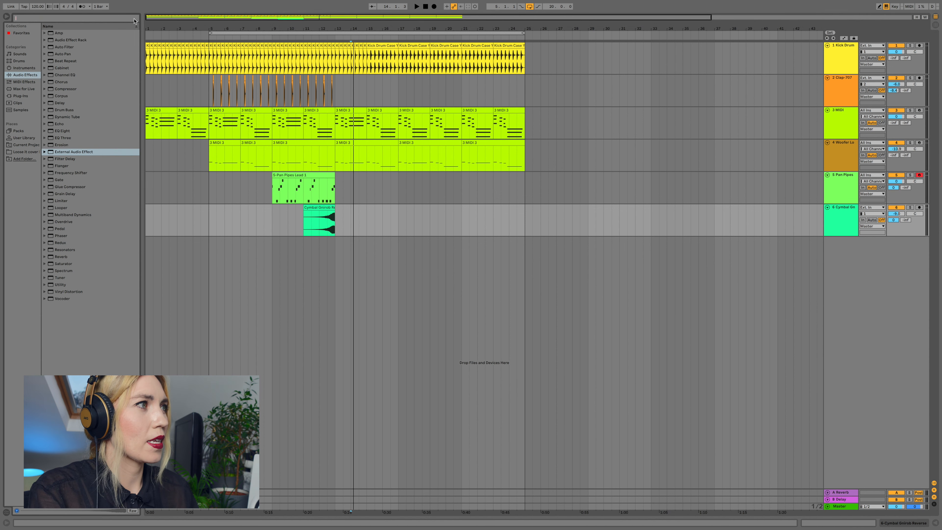
left_click(51, 258)
left_click(45, 257)
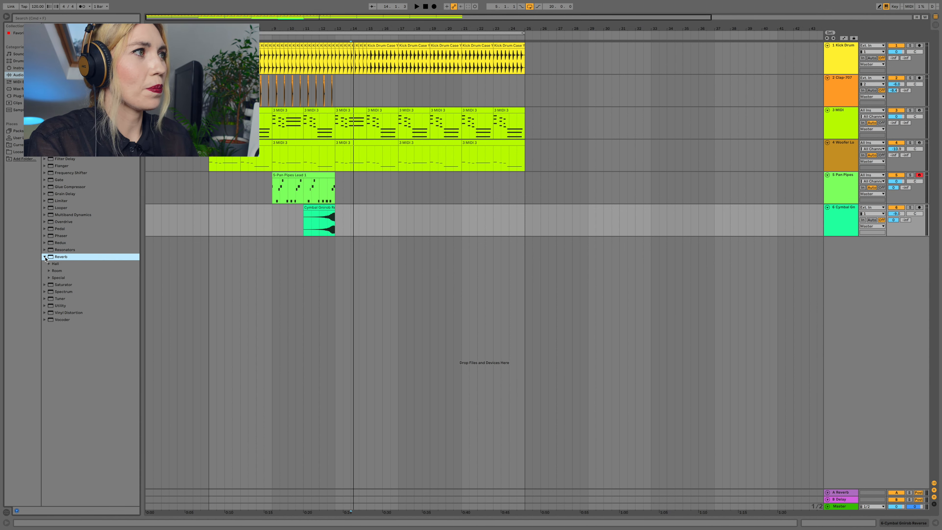
left_click(49, 264)
left_click_drag(73, 340, 356, 227)
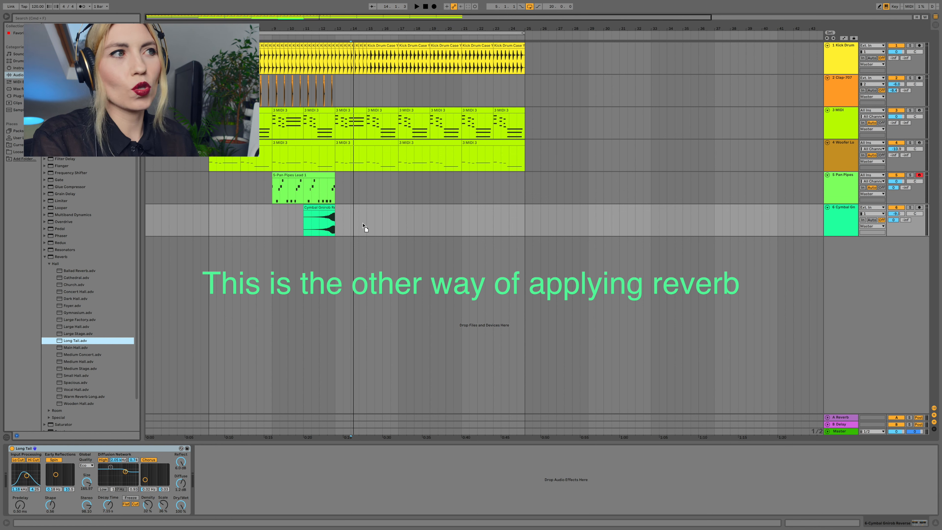
- Play the arrangement from around bar 11, lower the cymbal track's volume to -11.1 dB, and play it again
left_click(303, 37)
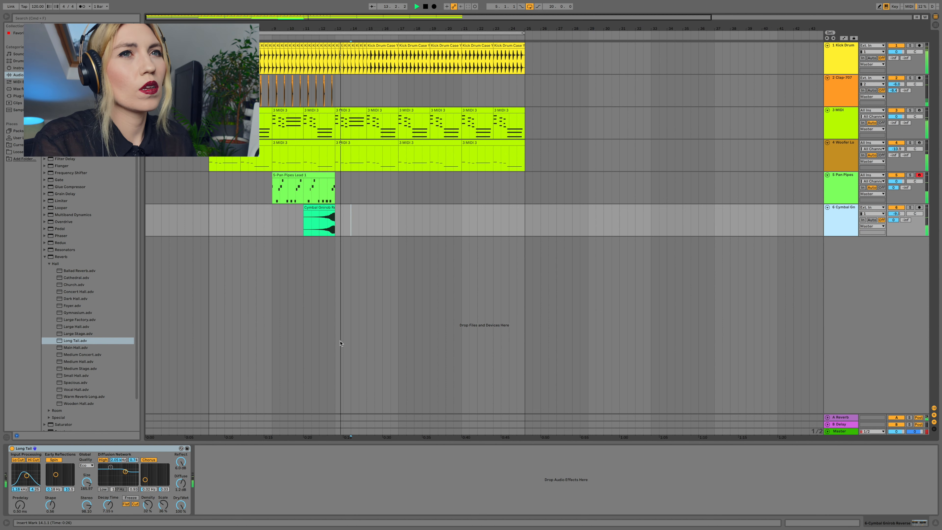
key("space")
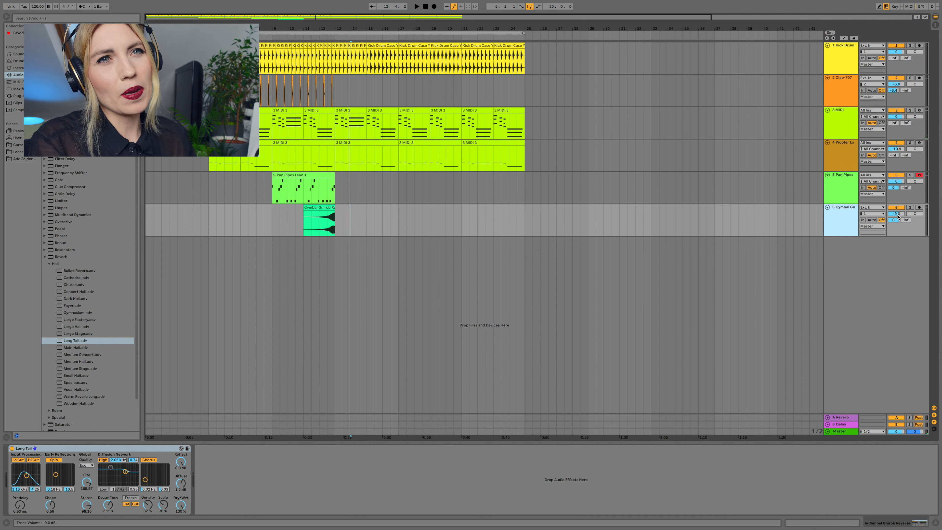
left_click_drag(896, 214, 896, 215)
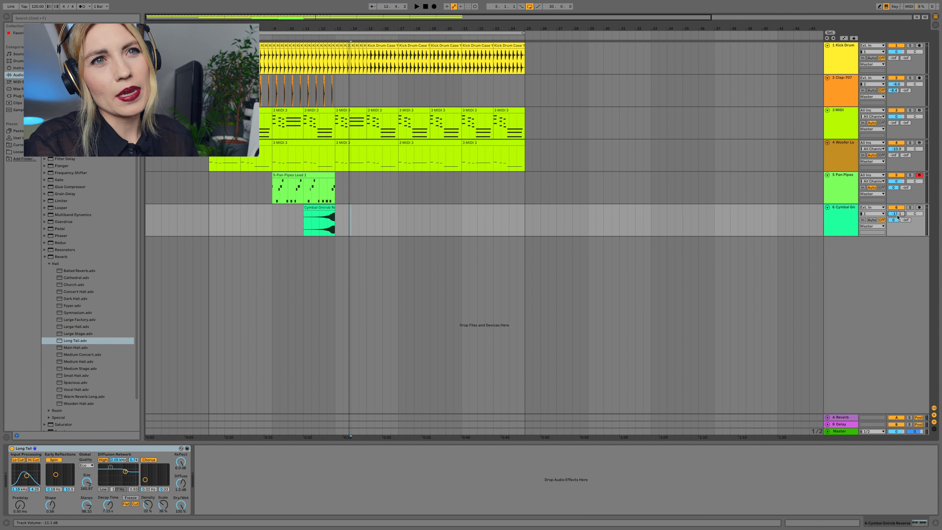
left_click(315, 37)
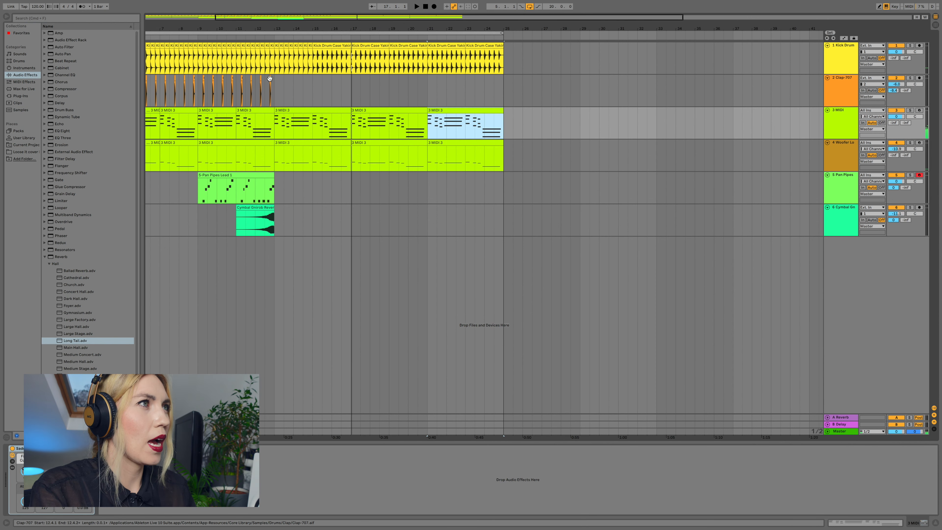
- Play the section from around bar 13, and consolidate the individual claps from bar 11 to bar 13 into one clip
left_click(270, 78)
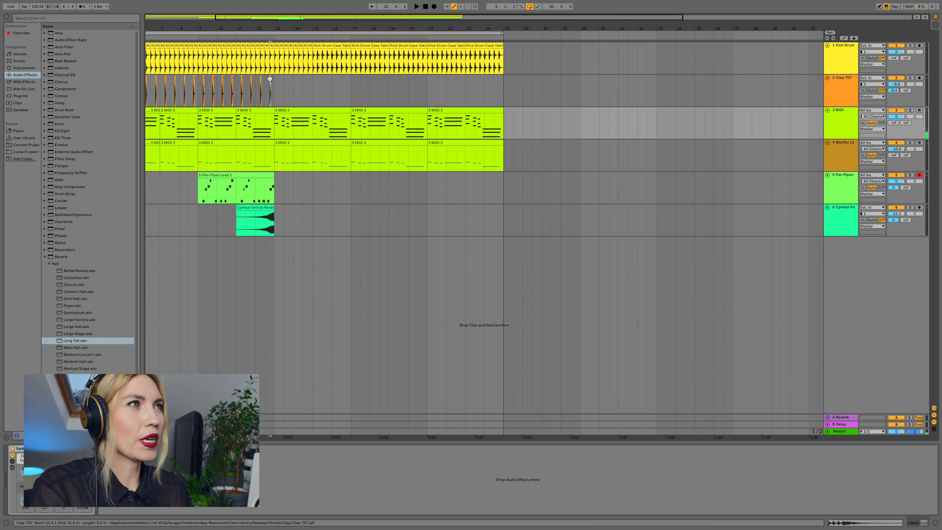
left_click_drag(364, 21, 363, 37)
left_click(284, 37)
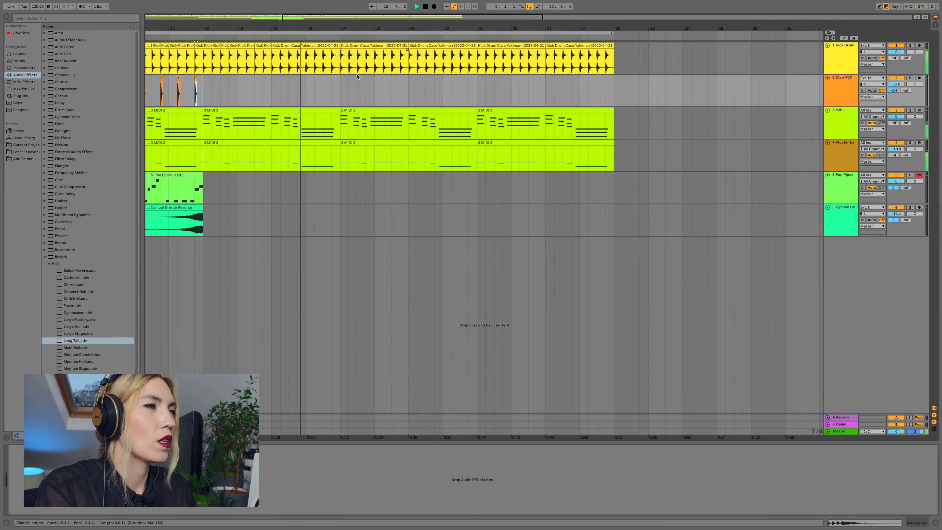
key("space")
scroll(249, 90, "left", 1)
scroll(249, 89, "left", 10)
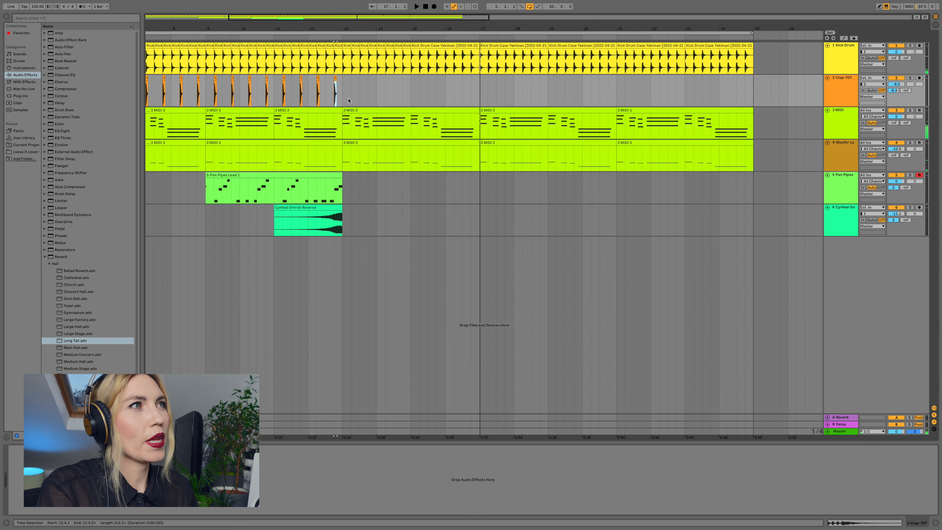
left_click_drag(343, 94, 274, 86)
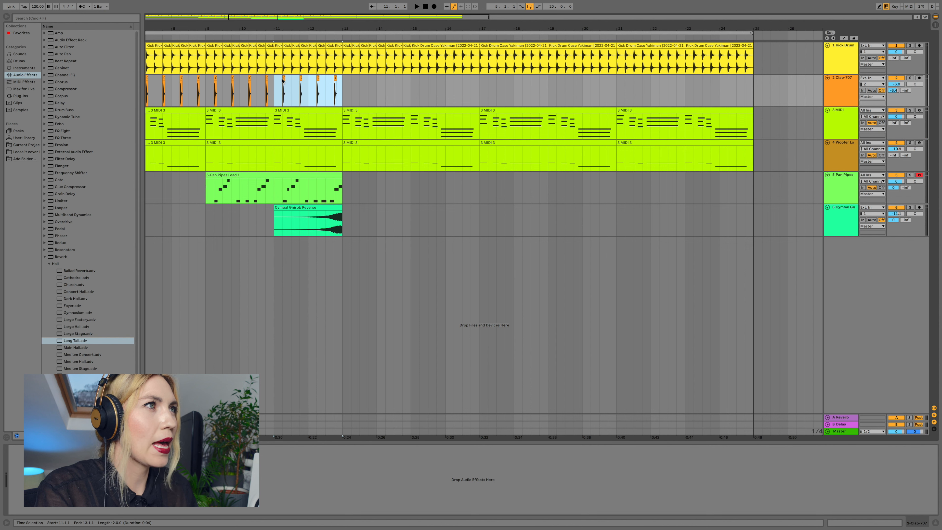
right_click(283, 80)
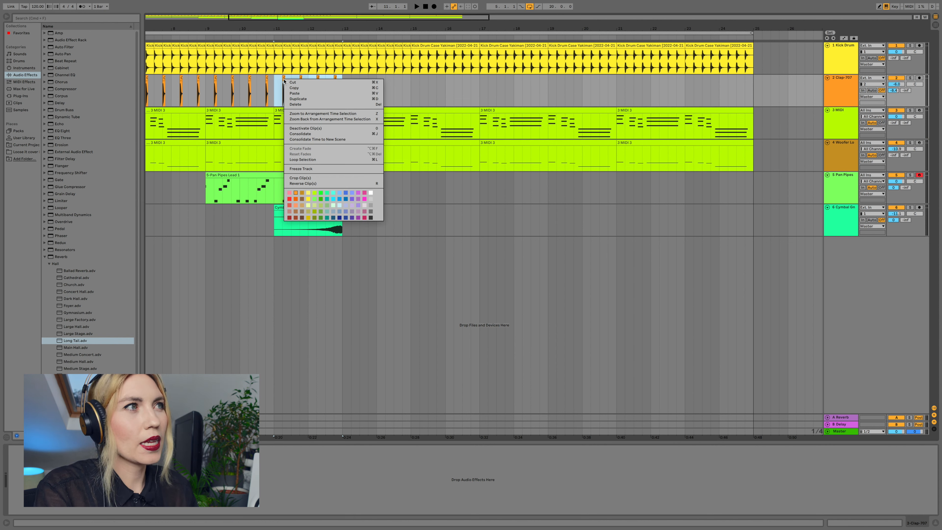
left_click(303, 134)
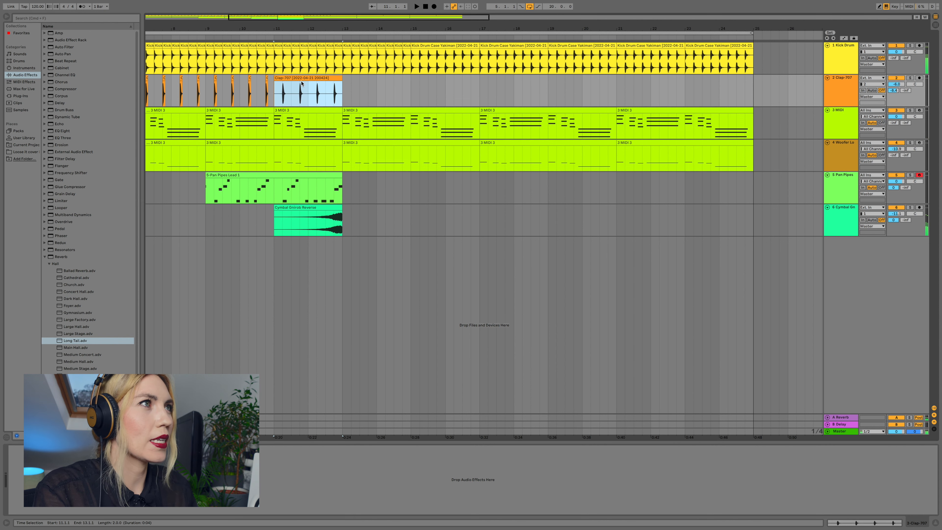
- Paste the consolidated clap clip at bar 17, duplicate it up to bar 25, and play the new section
left_click(481, 82)
key("ctrl+v")
key("ctrl+d")
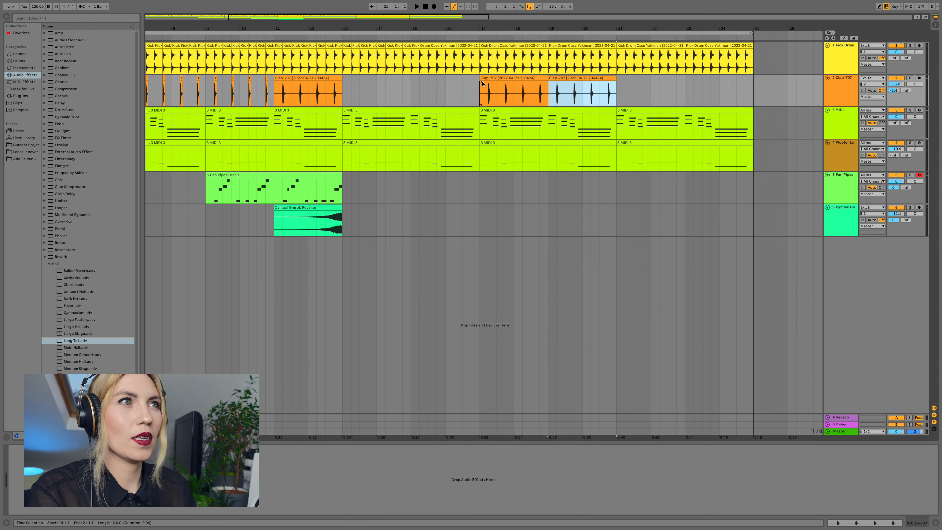
key("ctrl+d")
key("ctrl+d")
left_click(444, 38)
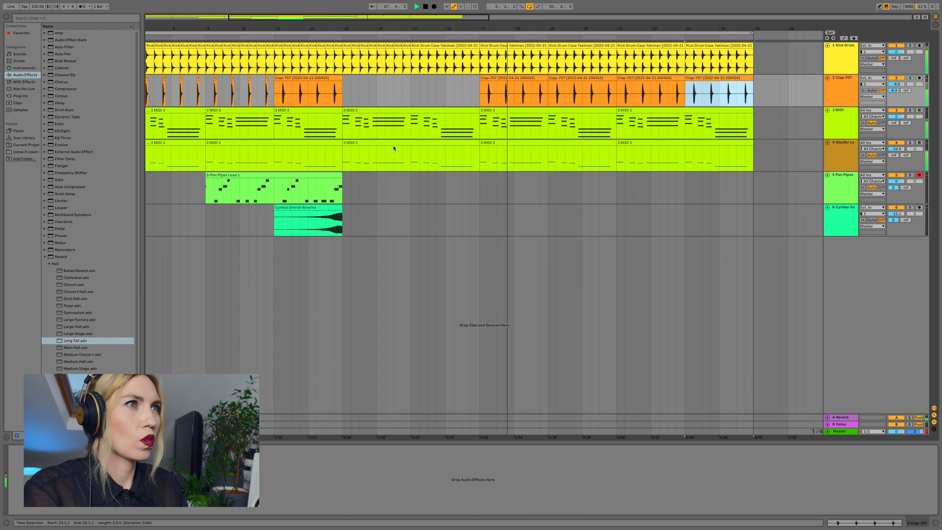
- Copy the Pan Pipes Lead clip from bar 9 to bar 21 and play from just before it
left_click_drag(474, 18, 474, 12)
scroll(383, 174, "right", 3)
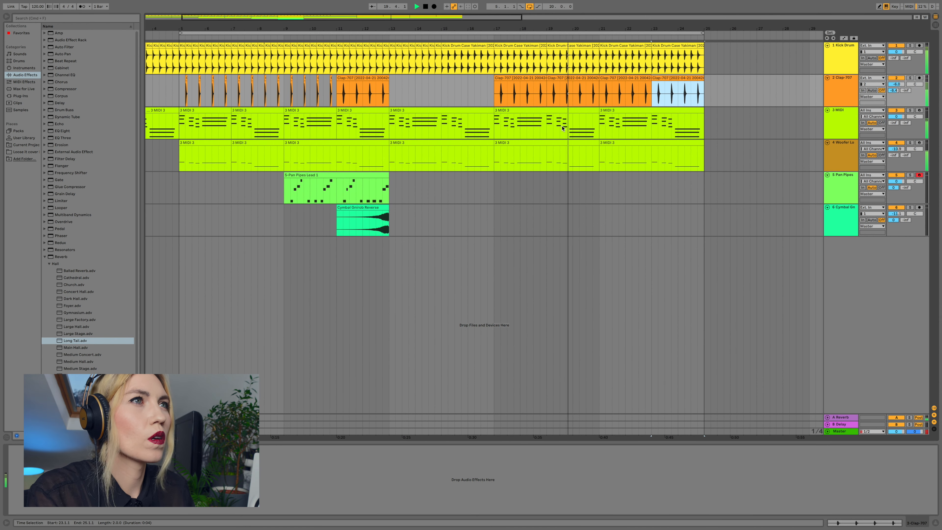
left_click(384, 175)
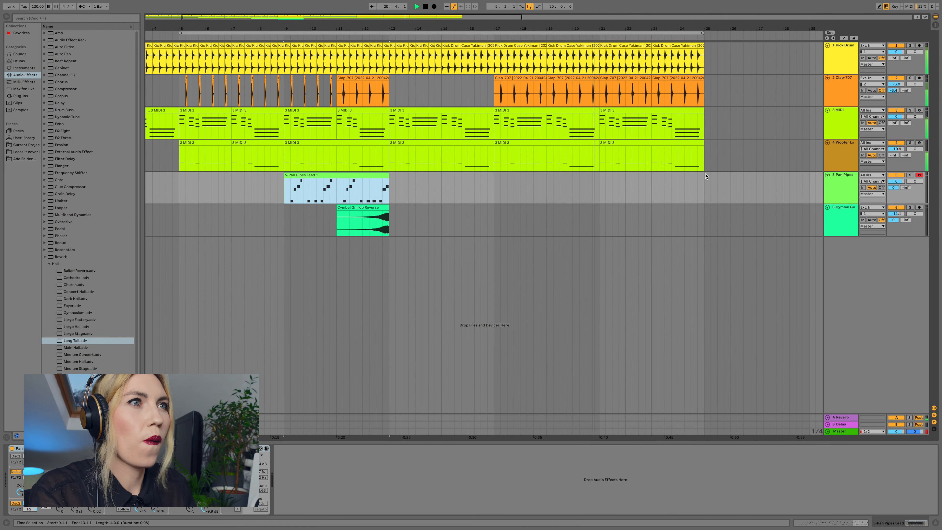
left_click(601, 180)
key("super+v")
left_click(591, 41)
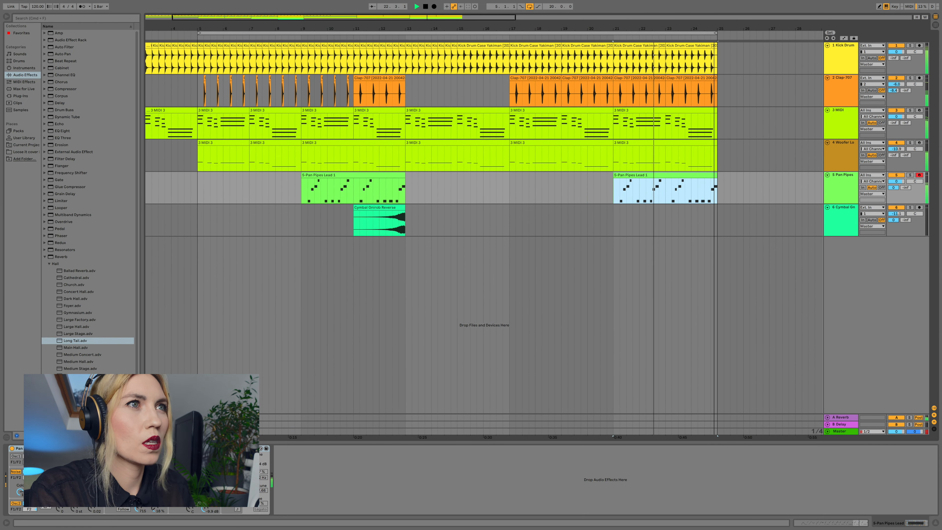
- Extend the loop's end to bar 29 and duplicate the Pan Pipes Lead clip at bar 21 to bar 25
left_click_drag(714, 28, 622, 21)
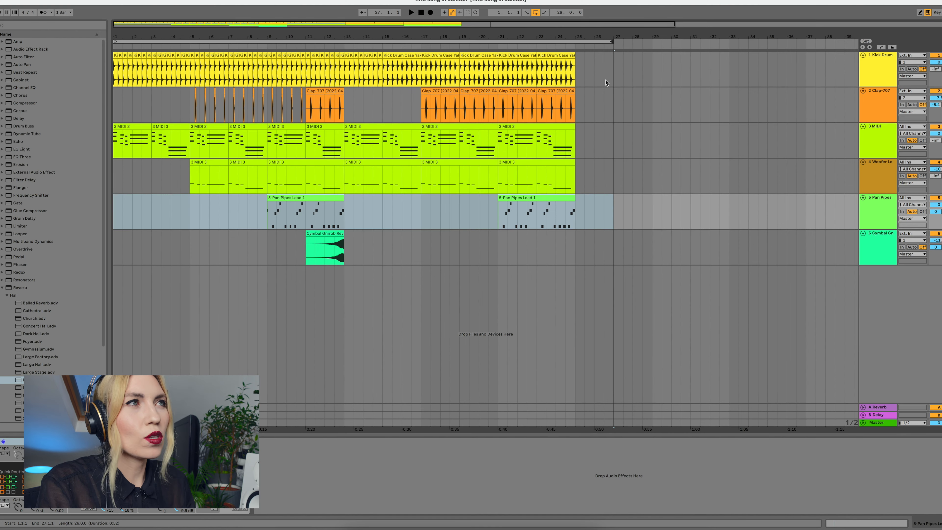
left_click_drag(636, 24, 635, 41)
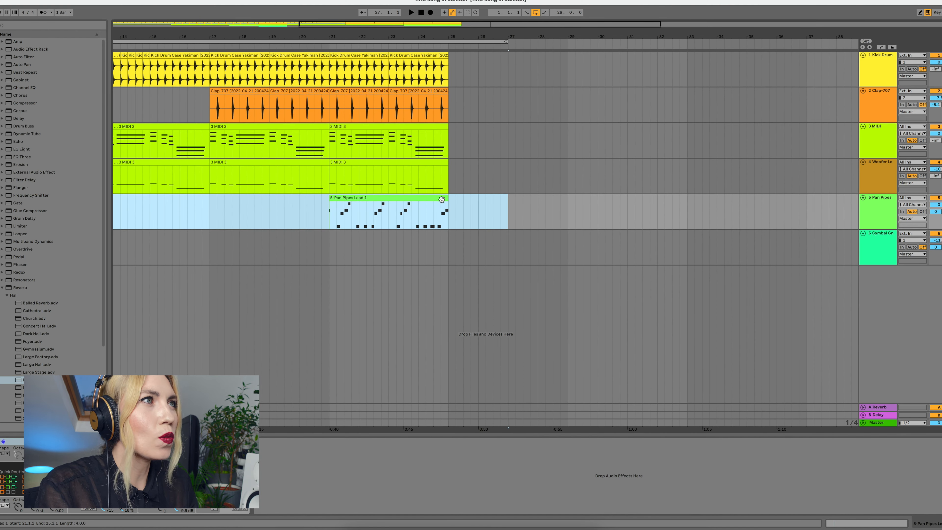
left_click_drag(506, 42, 566, 43)
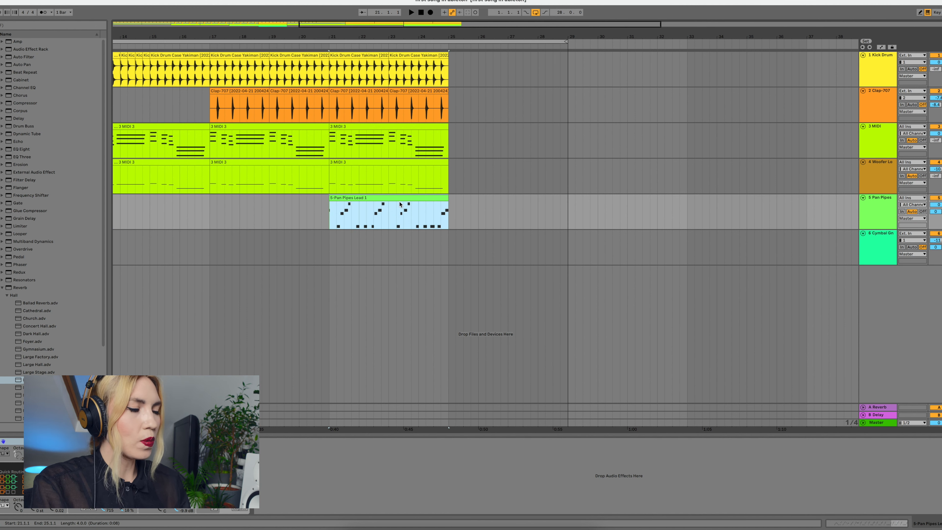
key("super+d")
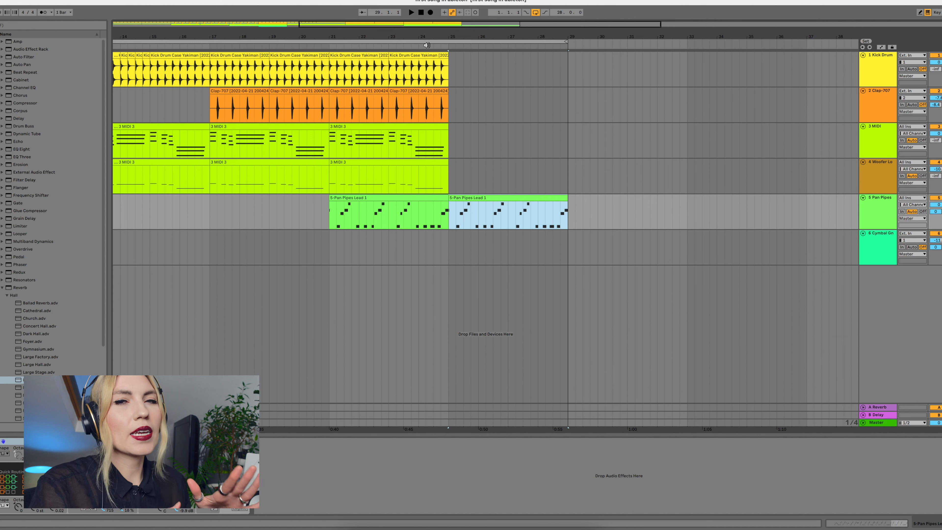
- Duplicate the last clap clip twice up to bar 29 and play from bar 25
left_click(439, 128)
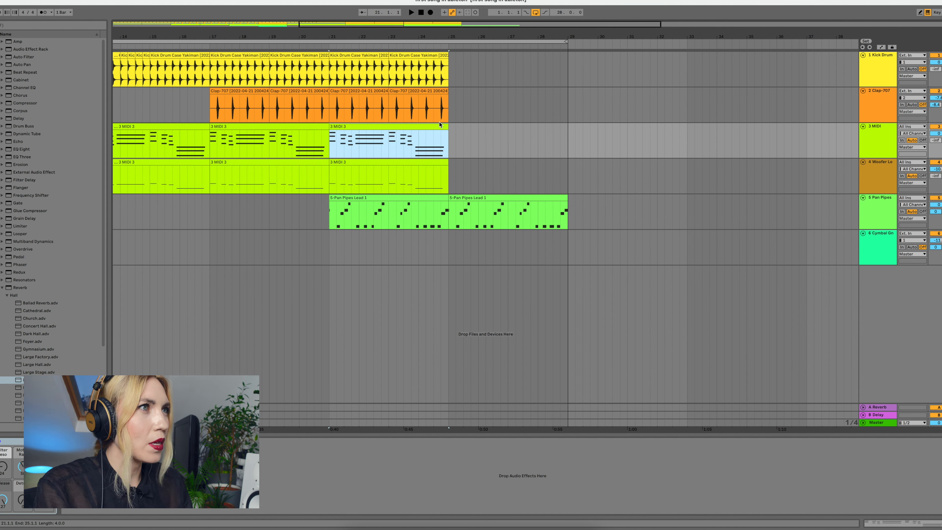
left_click(443, 100)
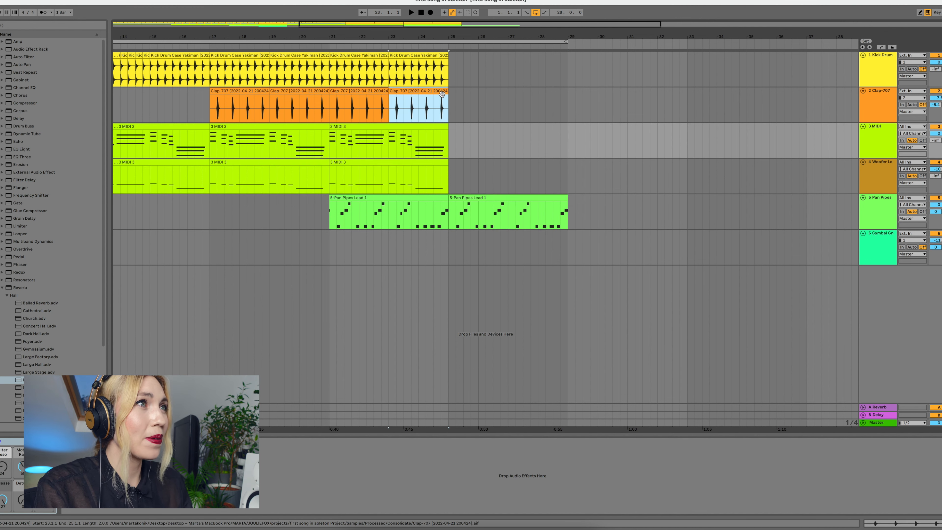
key("super+d")
key("super+d")
left_click(447, 45)
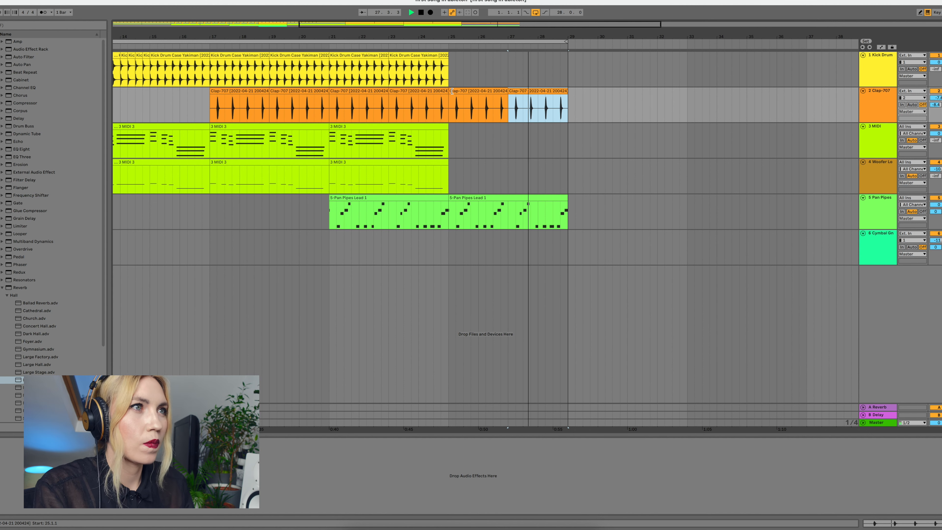
- Extend the loop's end to bar 31 and play the ending with claps and pan pipes again
left_click_drag(569, 45, 626, 41)
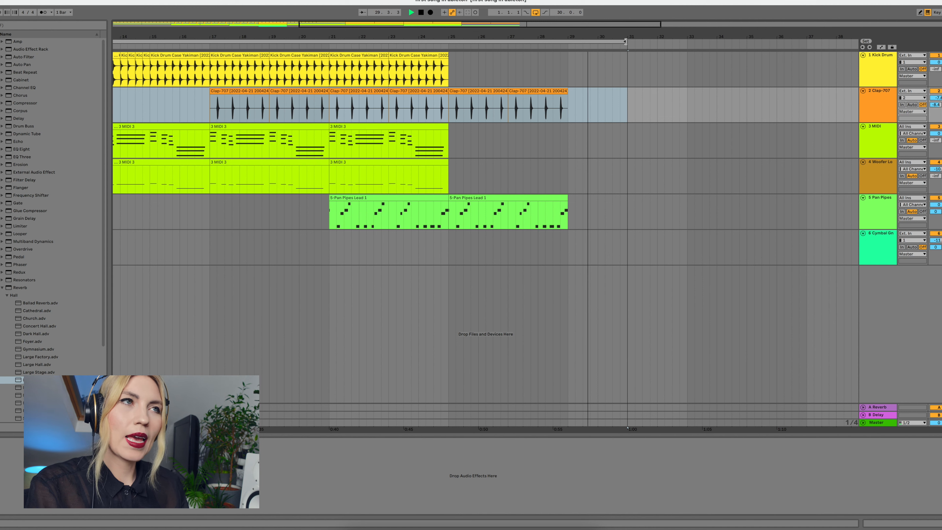
key("space")
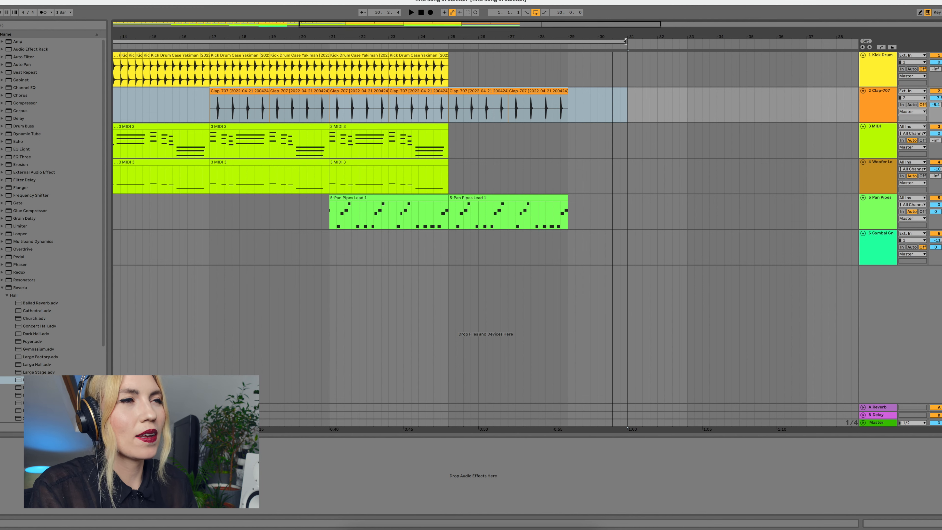
left_click(625, 42)
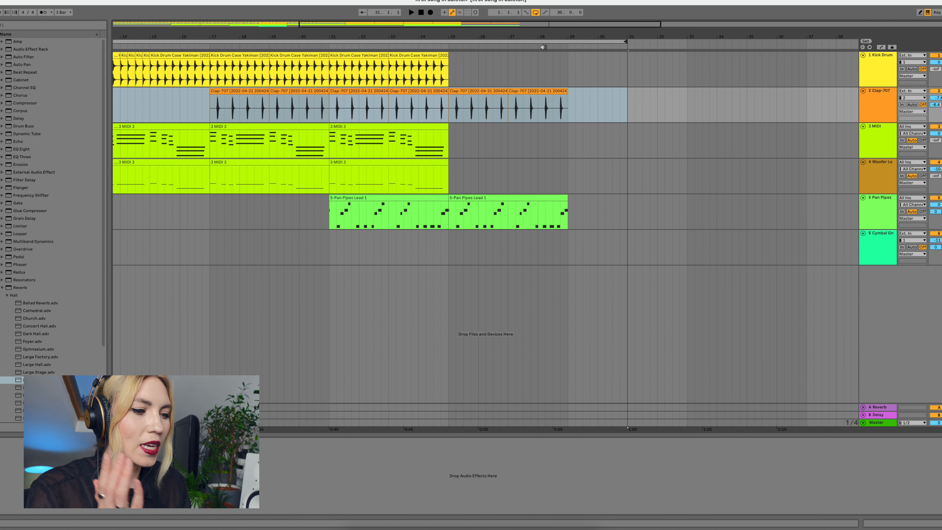
left_click(538, 47)
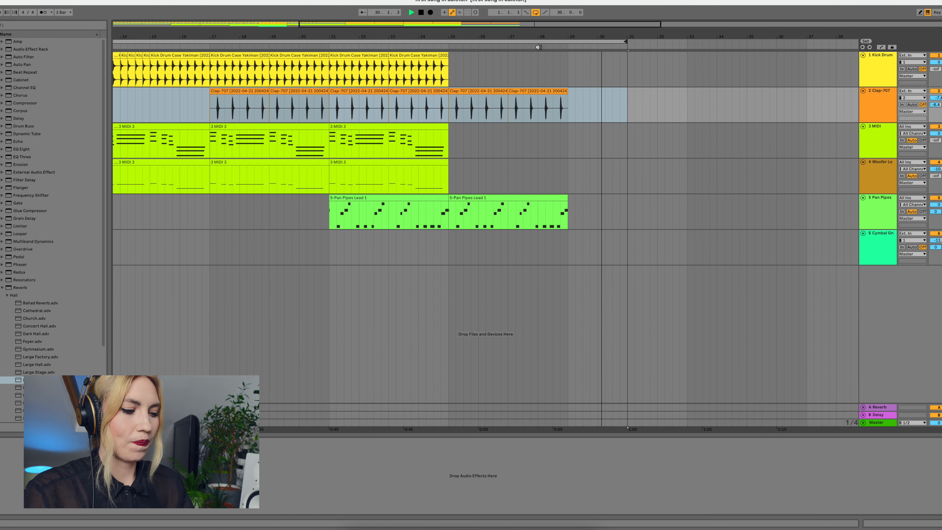
- Insert a new audio track below the cymbal track
right_click(872, 275)
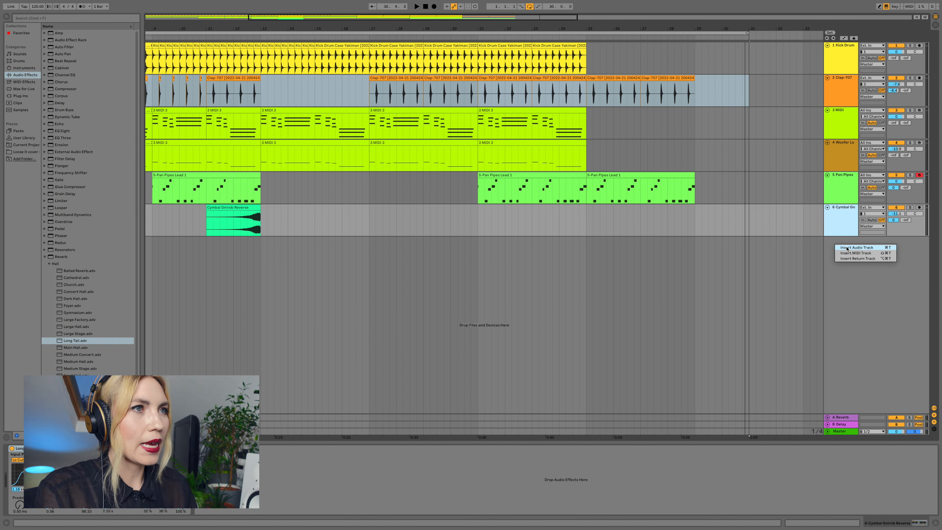
key("Escape")
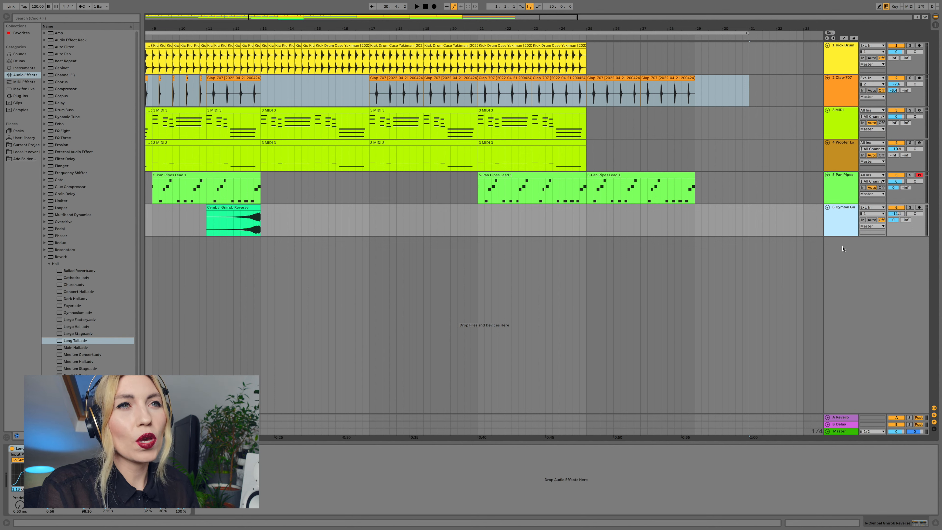
right_click(840, 249)
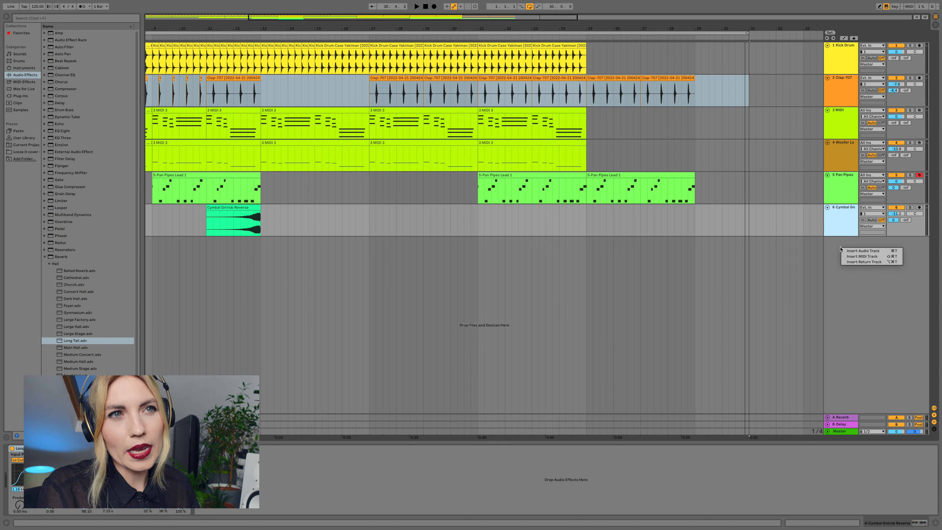
left_click(859, 252)
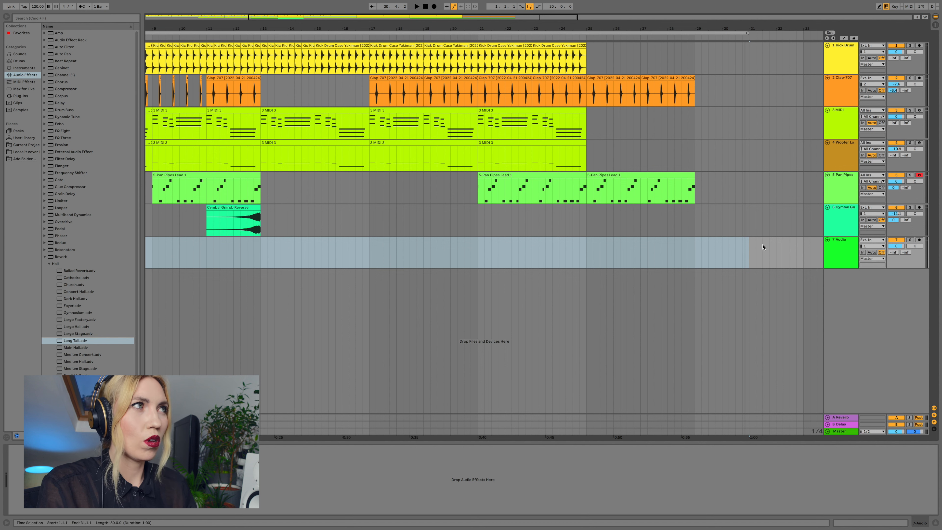
mouse_move(121, 2)
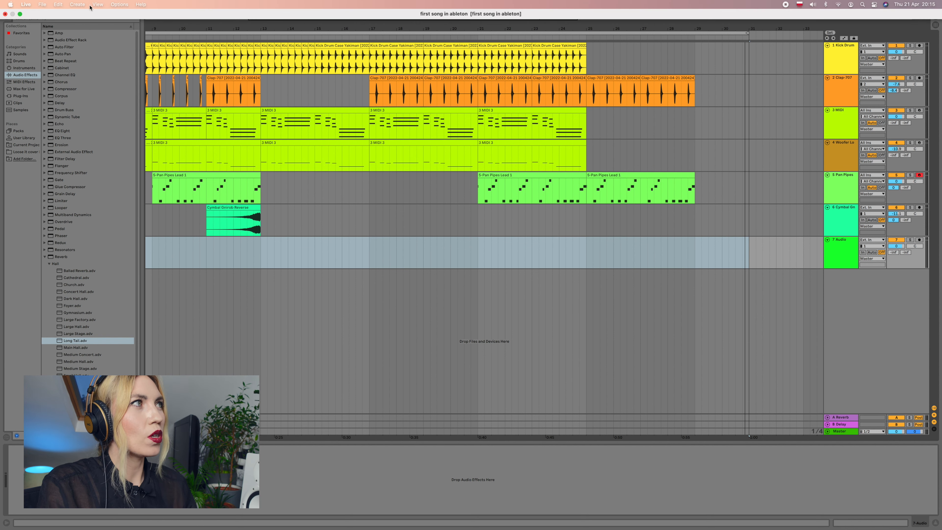
left_click(74, 5)
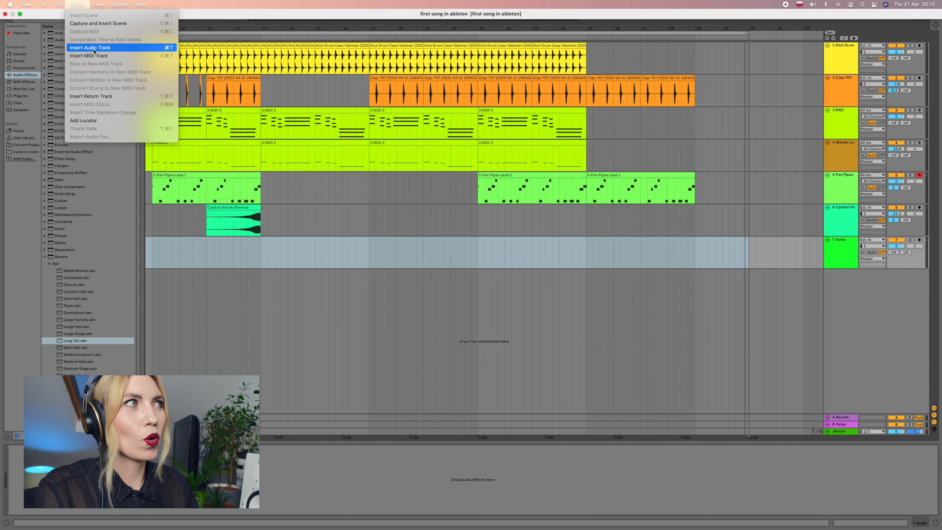
left_click(794, 255)
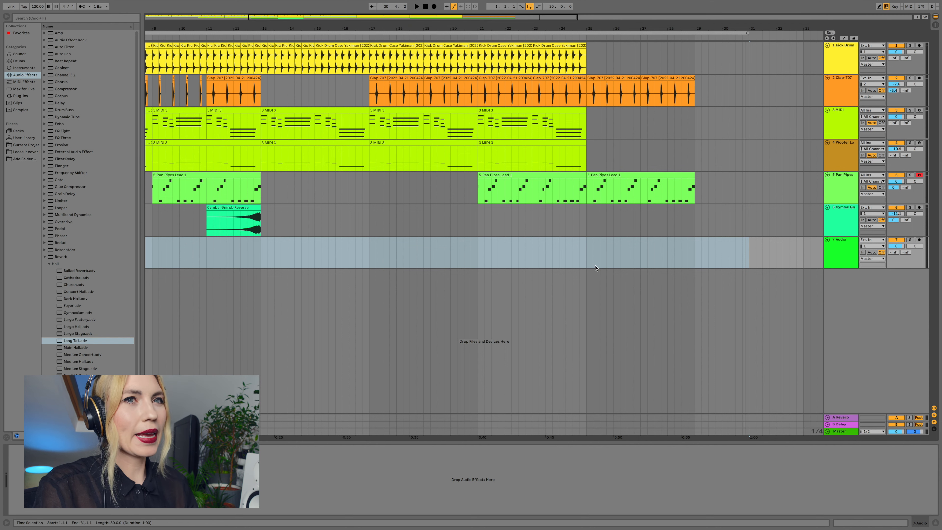
- Arm the new audio track for recording with monitoring on Auto, and select external input channel 1
left_click(920, 240)
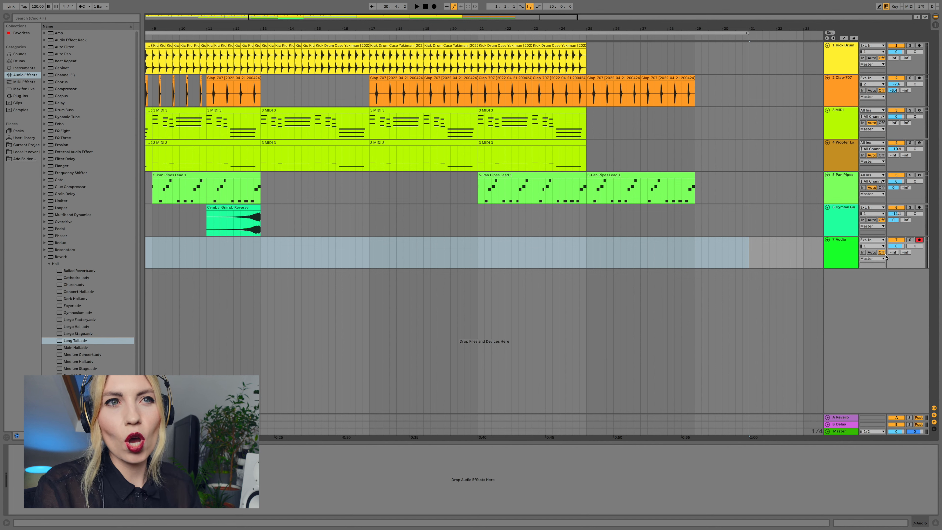
left_click(875, 253)
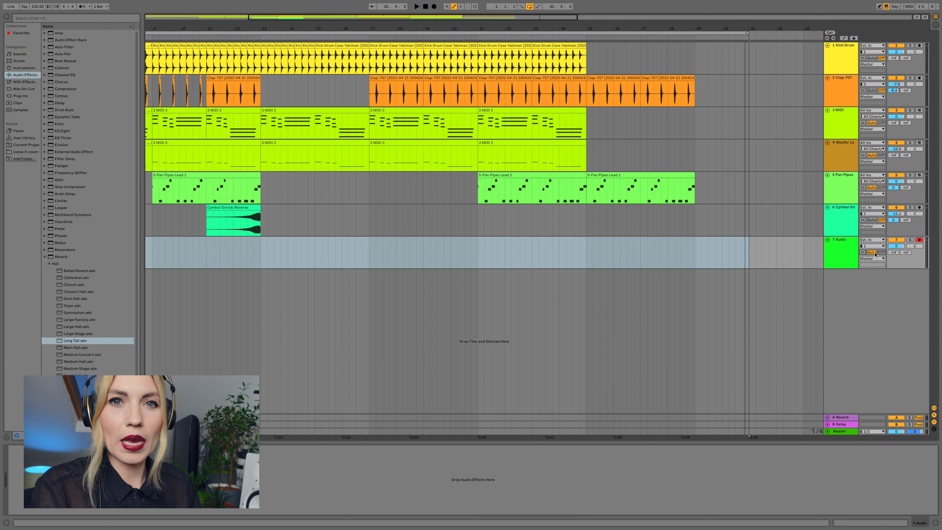
left_click(872, 246)
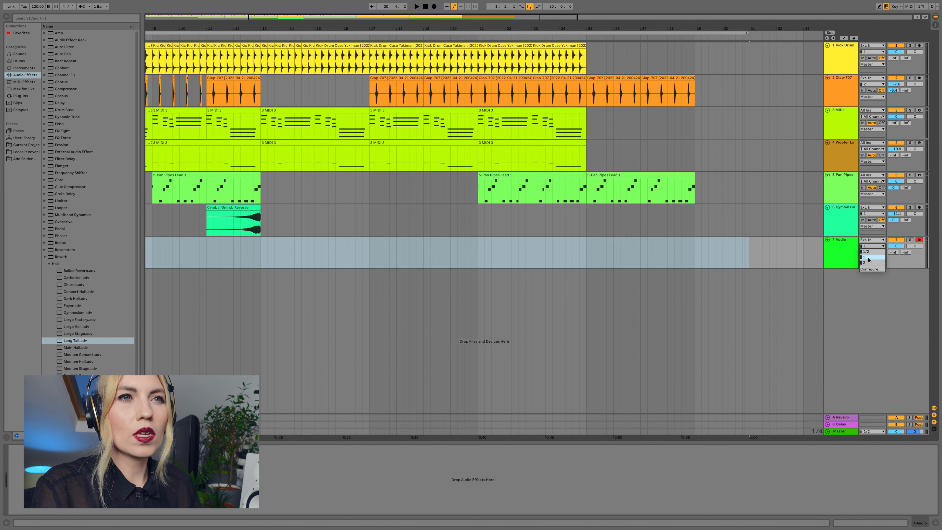
left_click(868, 257)
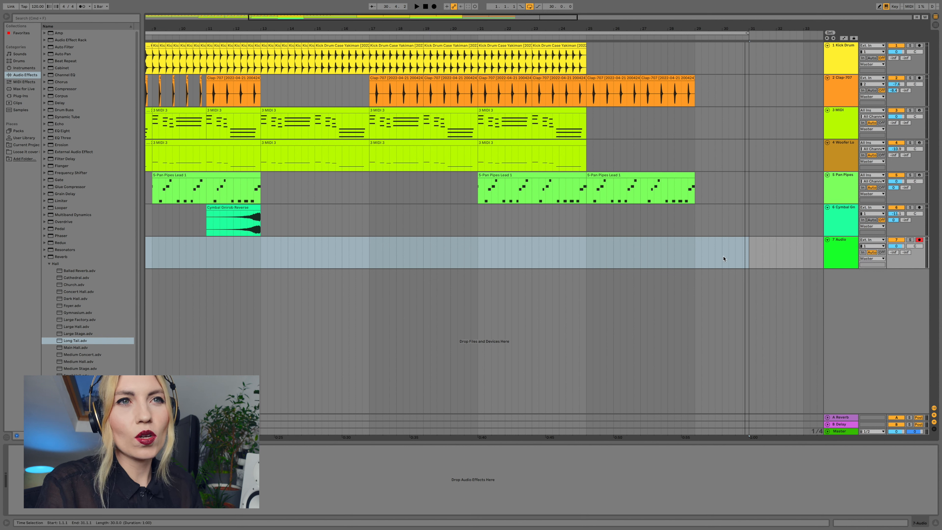